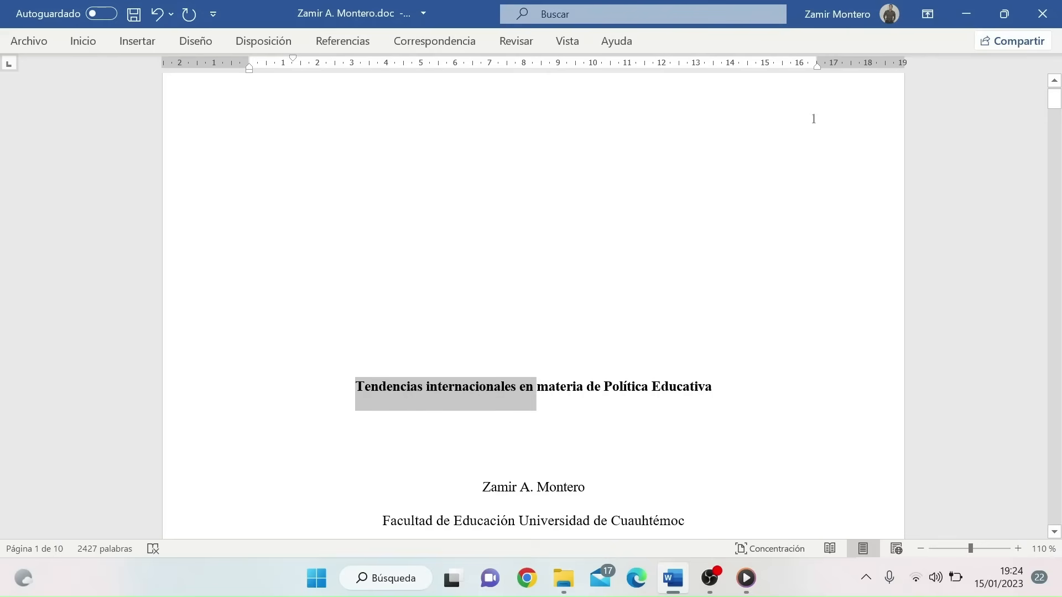
- Examine the sample paper's cover title, page 2 heading, first-line indent and the in-text citation above the checkmark list
drag(356, 387, 713, 383)
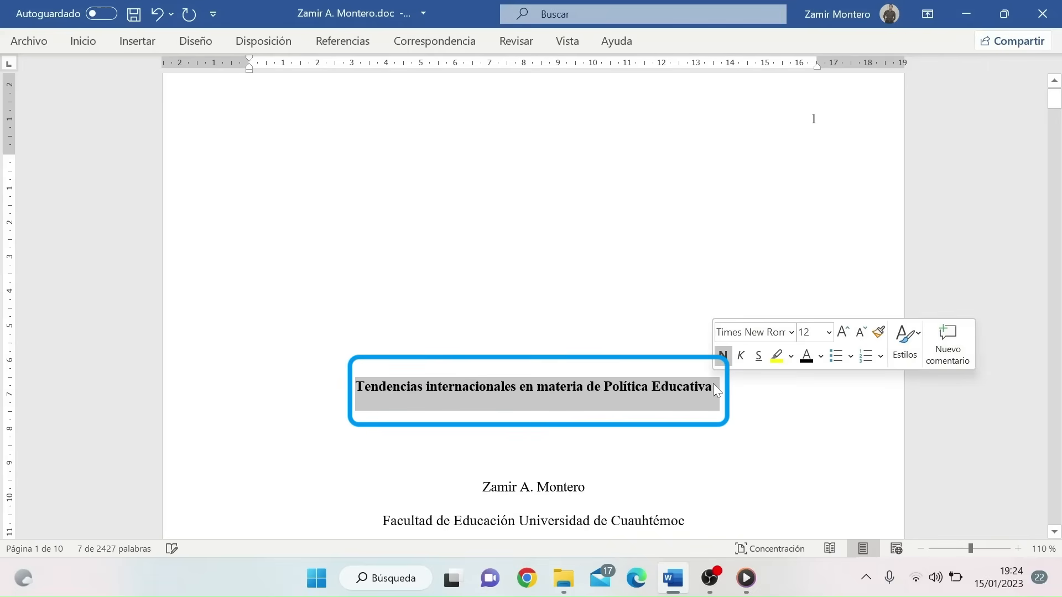
click(1055, 532)
drag(1054, 532, 1055, 534)
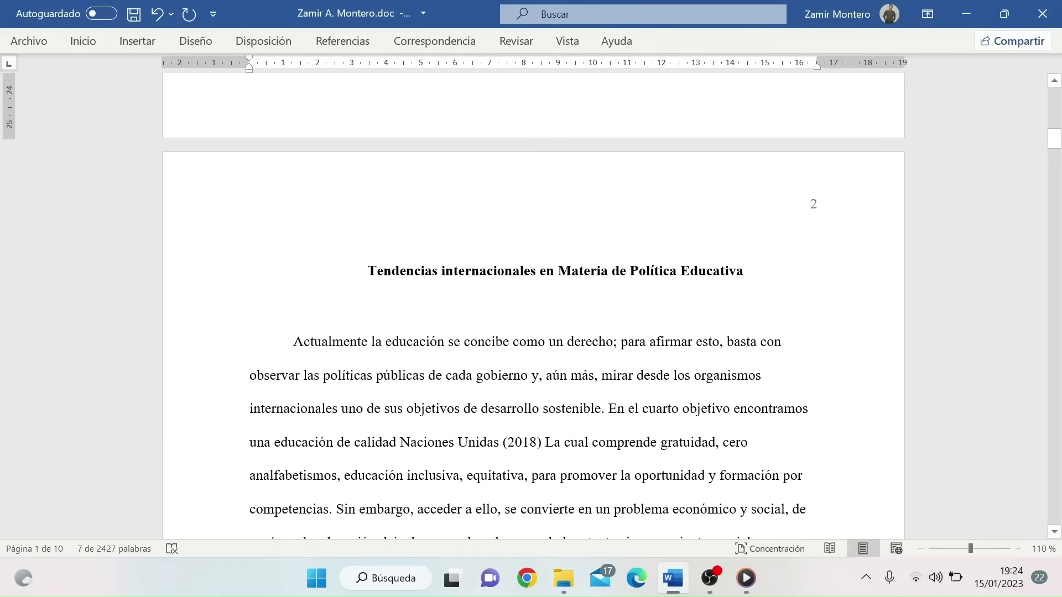
drag(367, 271, 758, 274)
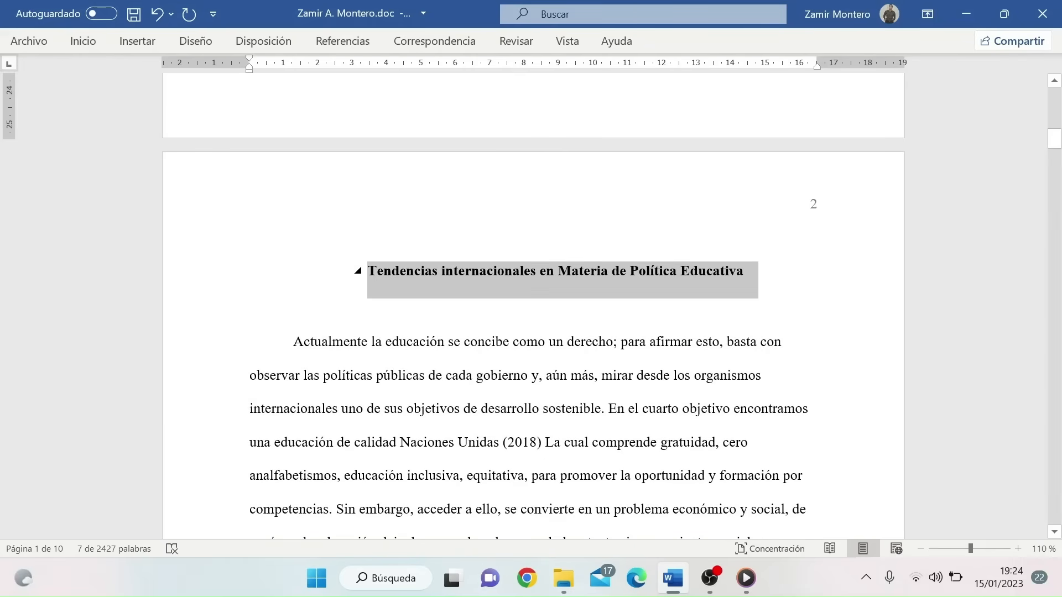
drag(293, 341, 725, 341)
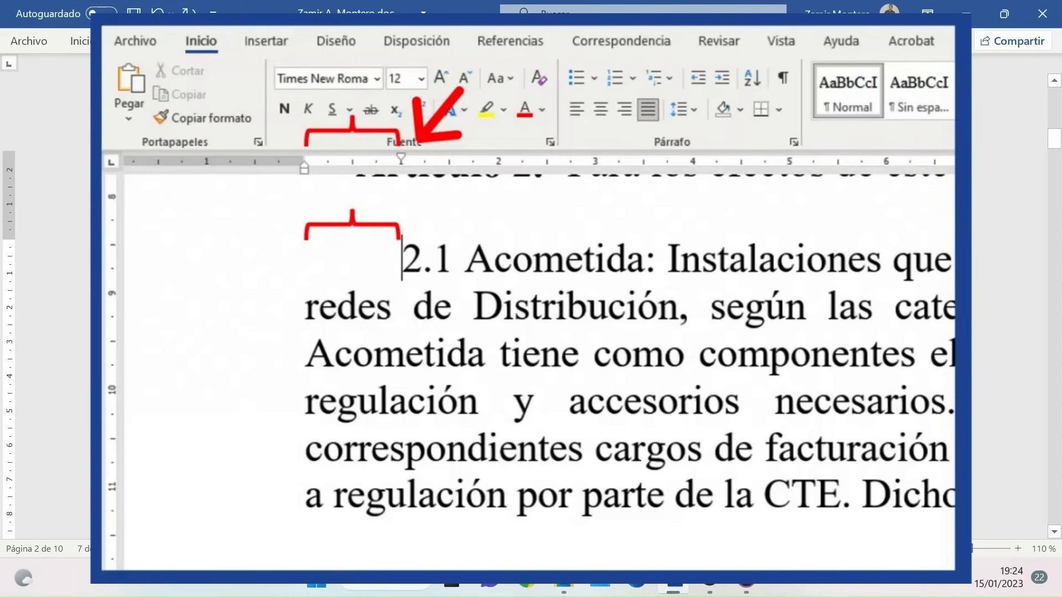
drag(725, 342, 781, 343)
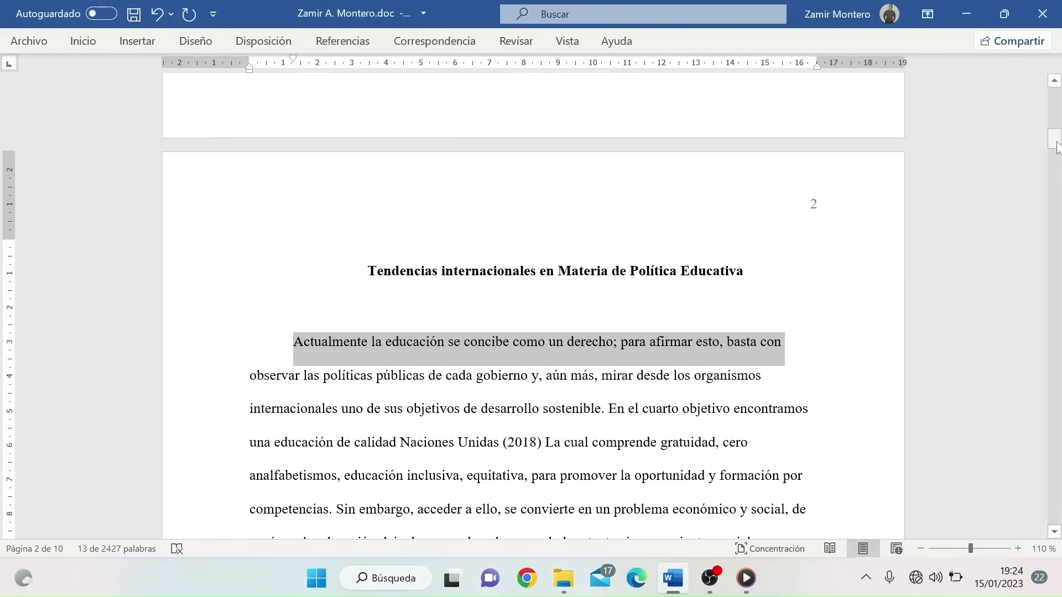
drag(1057, 147, 1059, 254)
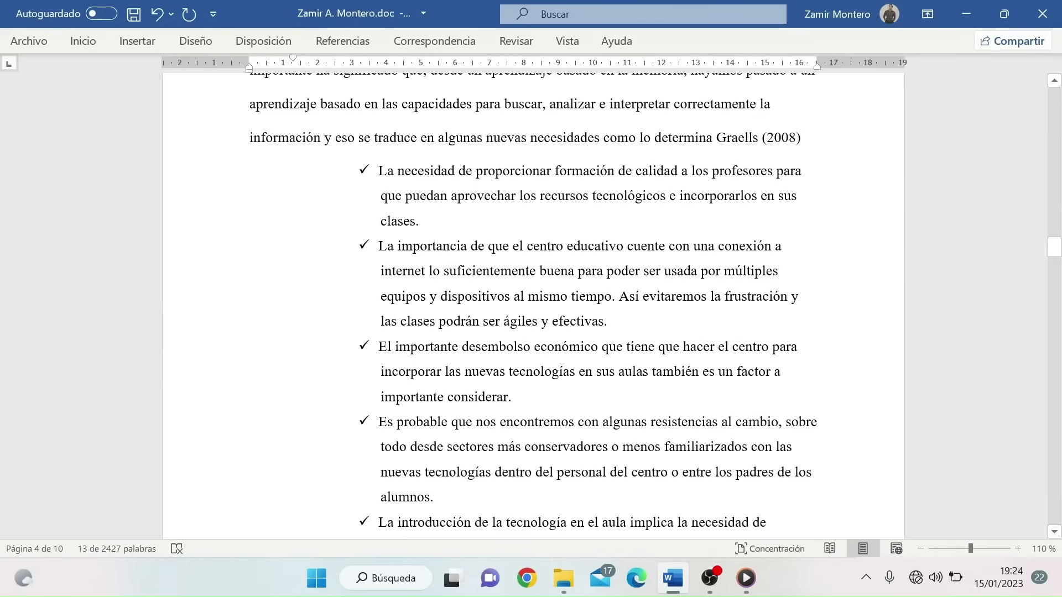
drag(654, 137, 795, 143)
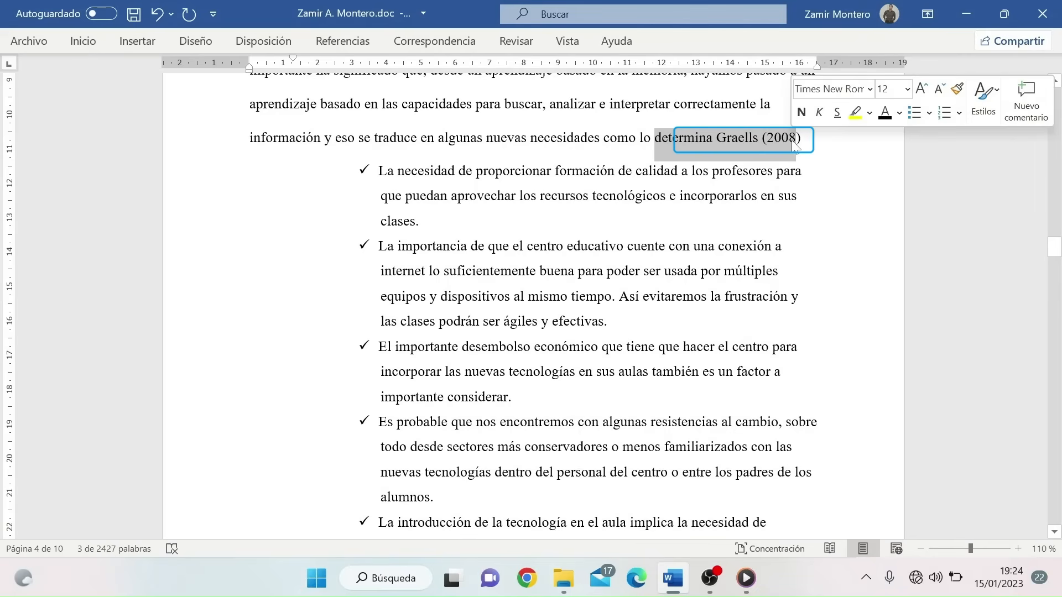
drag(1058, 253, 1060, 454)
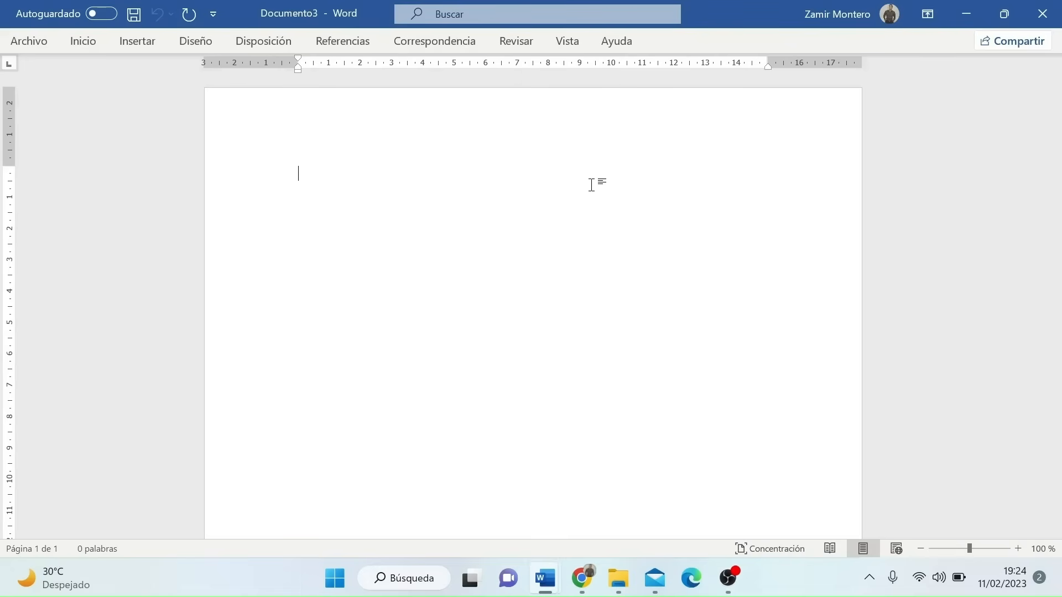
- Open the page setup of the blank document and set the top and bottom margins to 2,54 cm
click(263, 44)
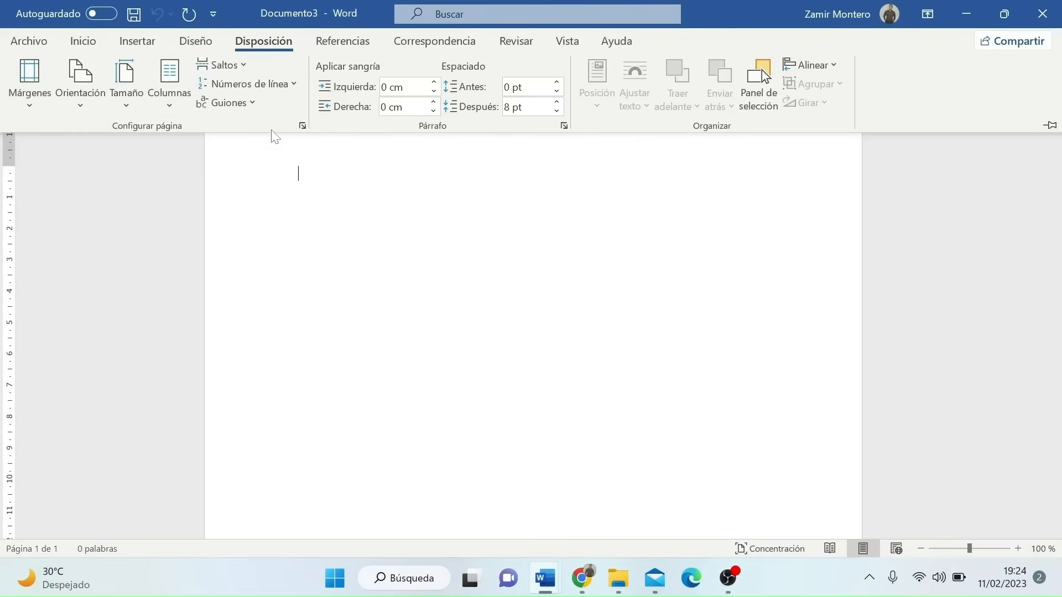
click(302, 126)
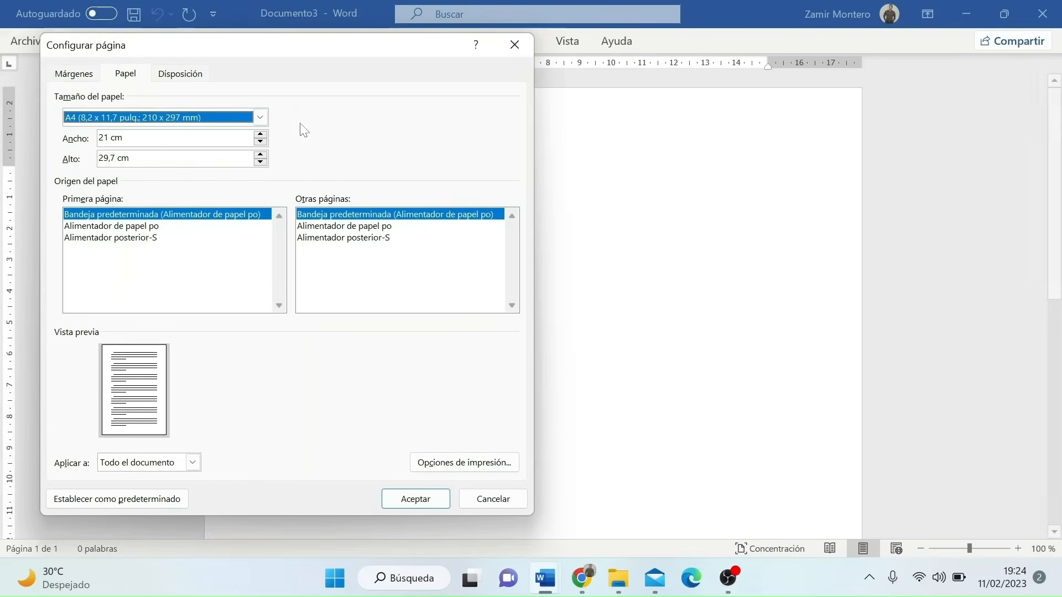
click(80, 82)
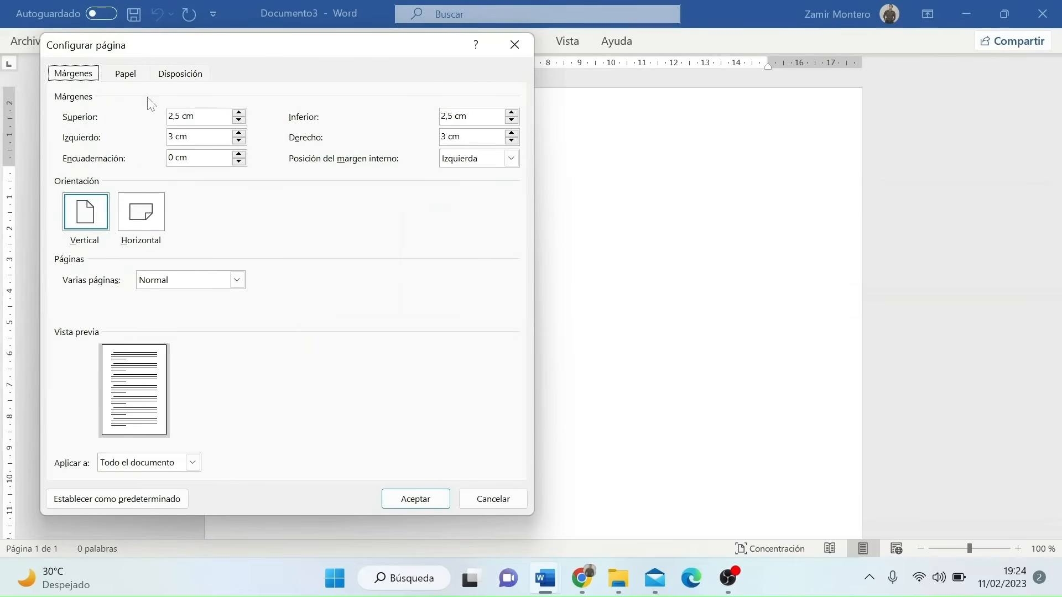
click(180, 116)
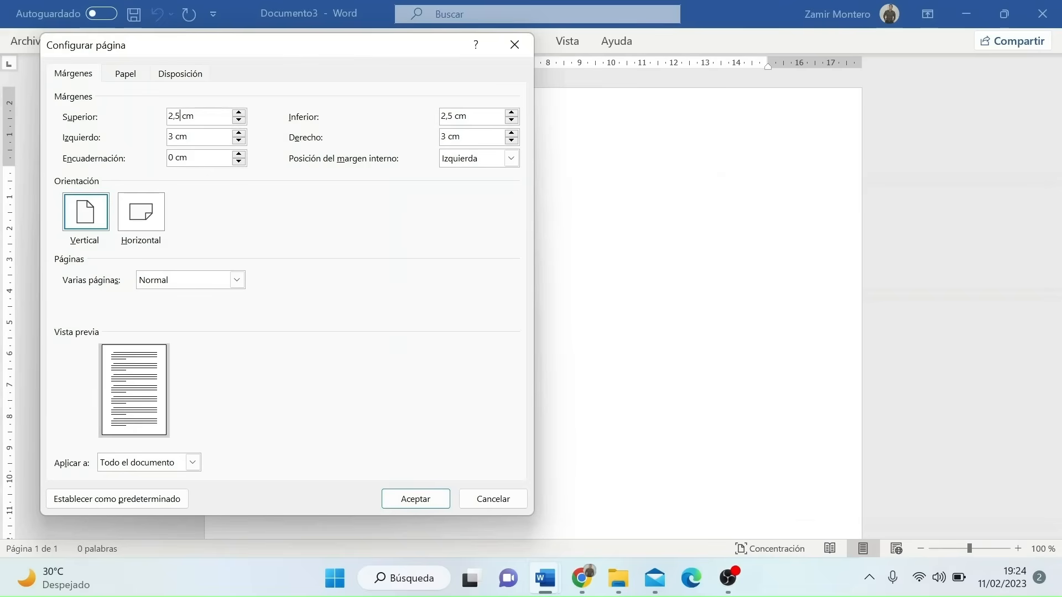
text(4)
click(453, 116)
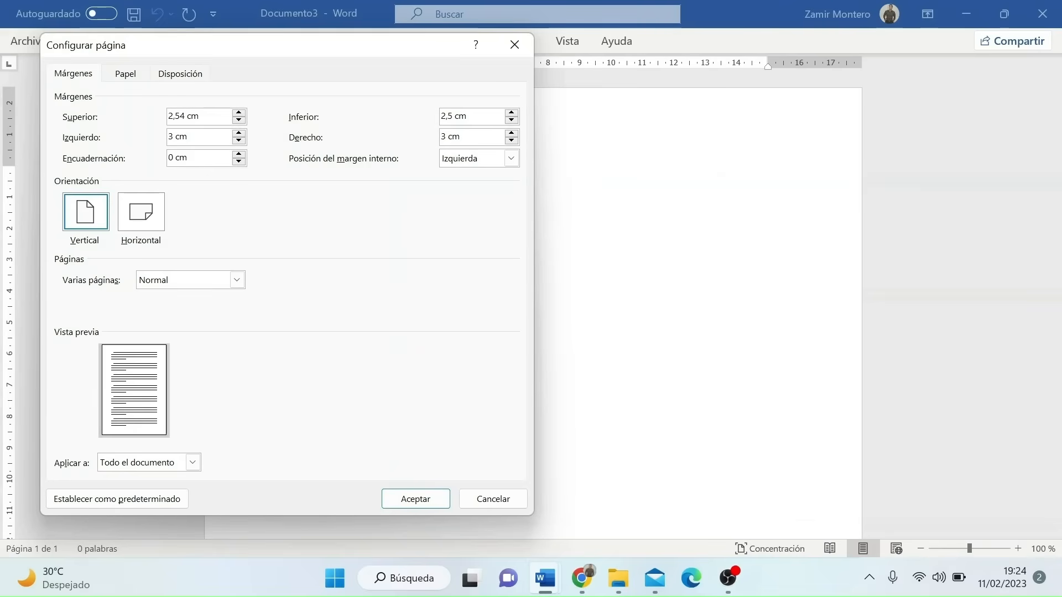
text(4)
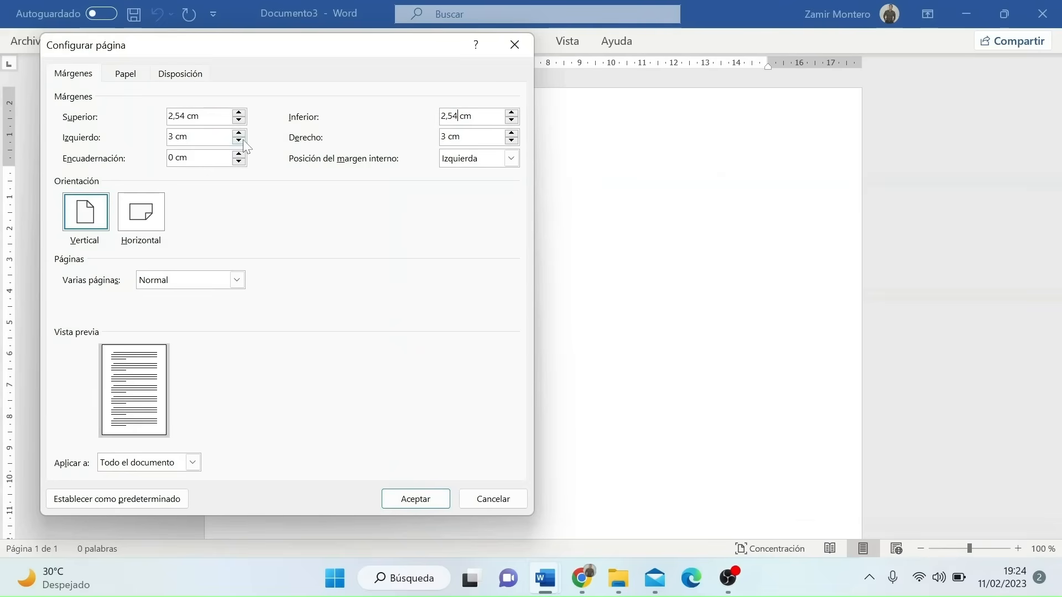
- Set the left page margin to 2,54 cm
click(239, 141)
click(239, 140)
click(239, 140)
key(Down)
key(Down)
click(181, 137)
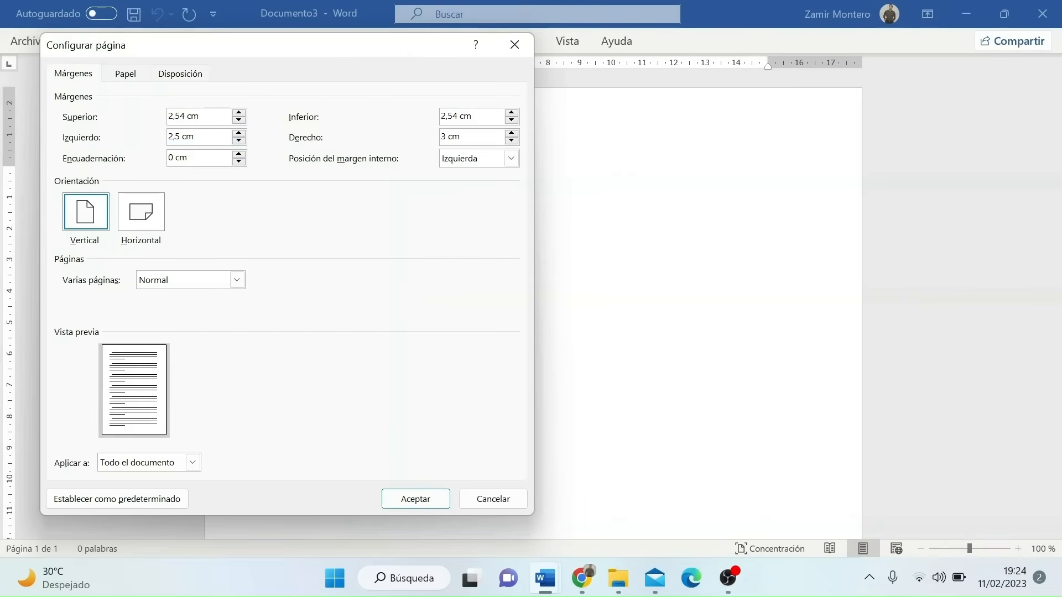
text(4)
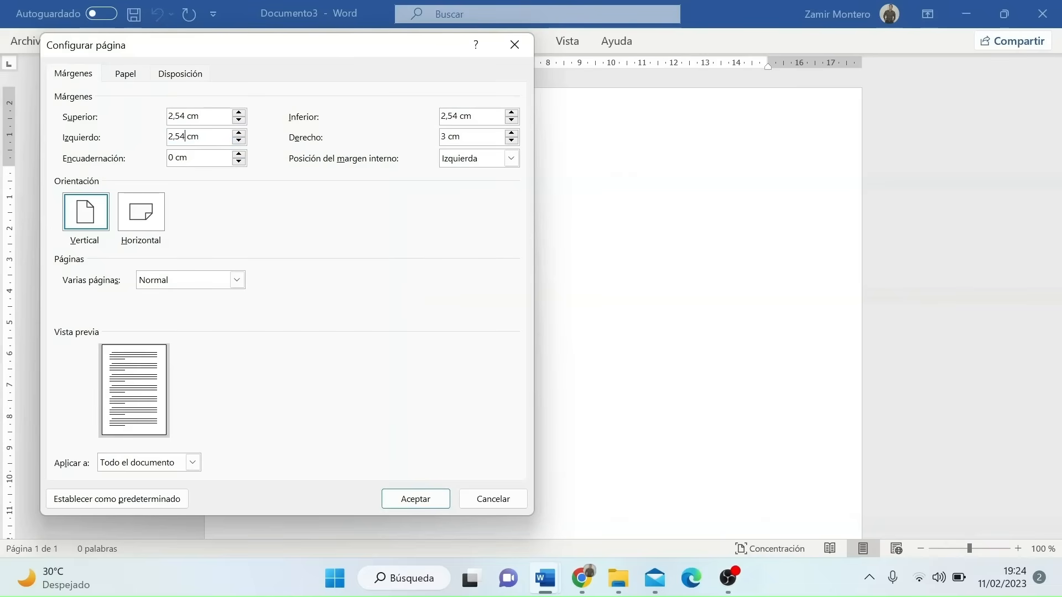
- Set the right page margin to 2,54 cm and apply the page setup to the whole document
click(512, 141)
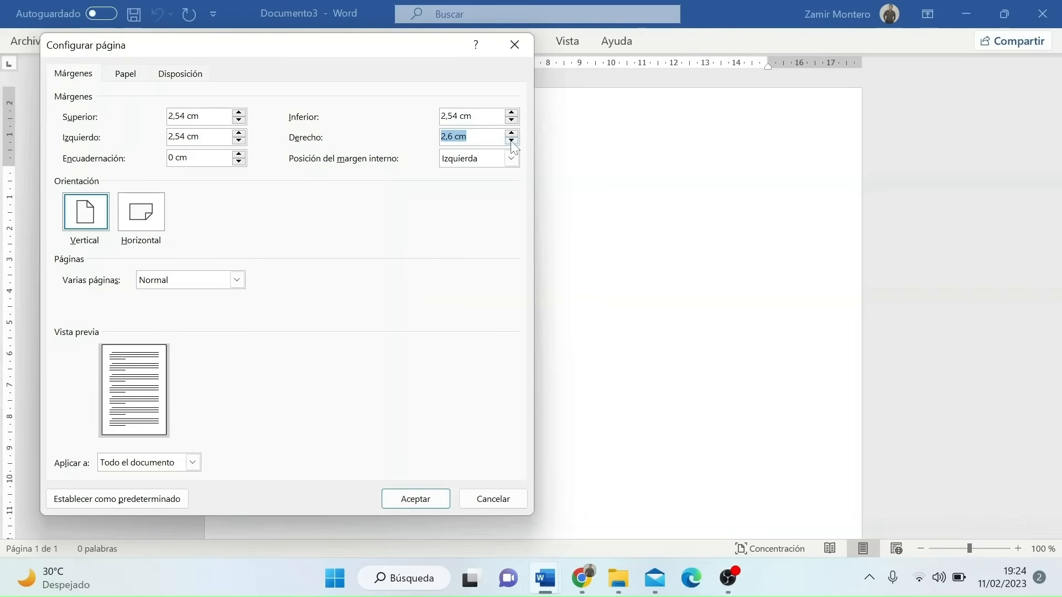
key(Down)
key(Down)
key(Down)
key(Down)
click(453, 136)
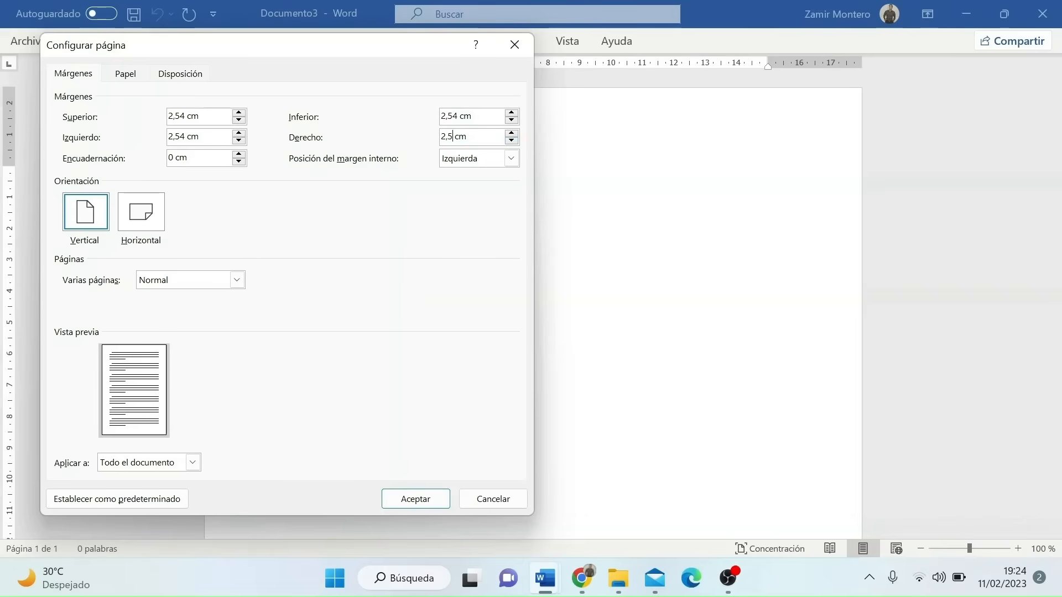
text(4)
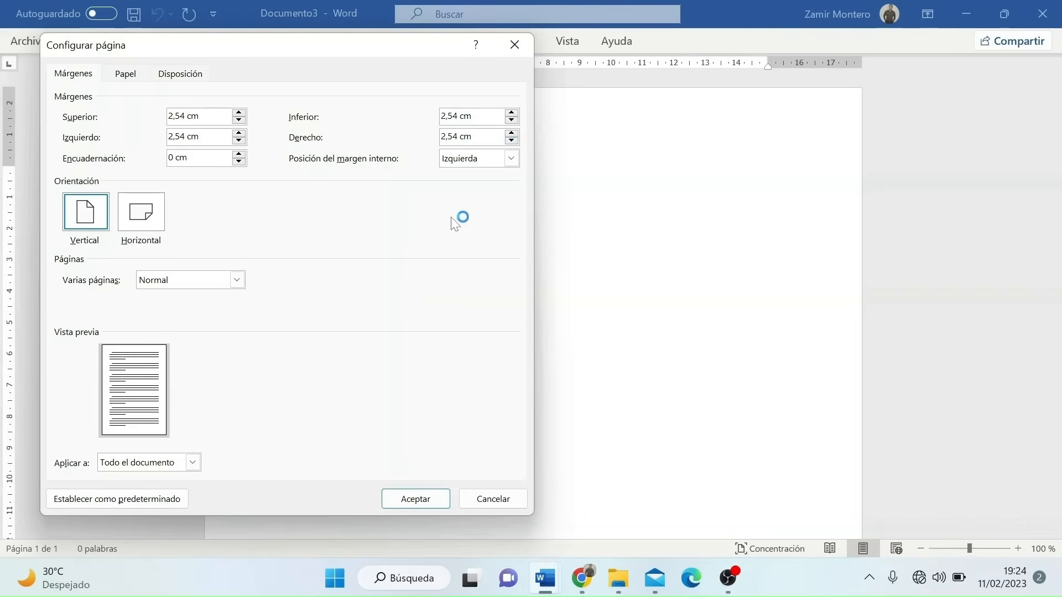
click(417, 499)
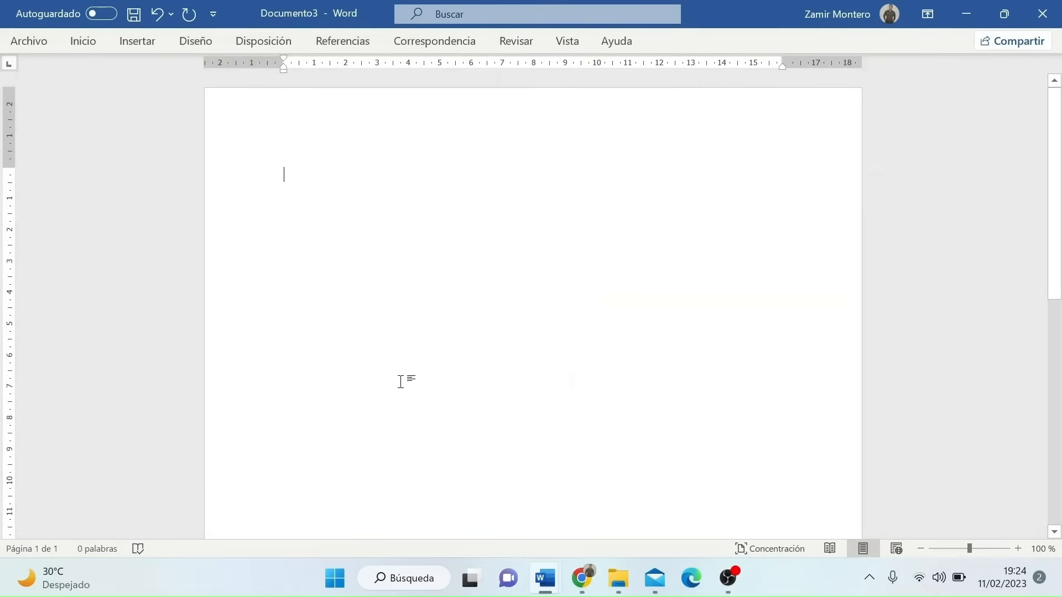
- Insert a page number in the header using the "Número sin formato 3" style, and return to the document body
click(146, 45)
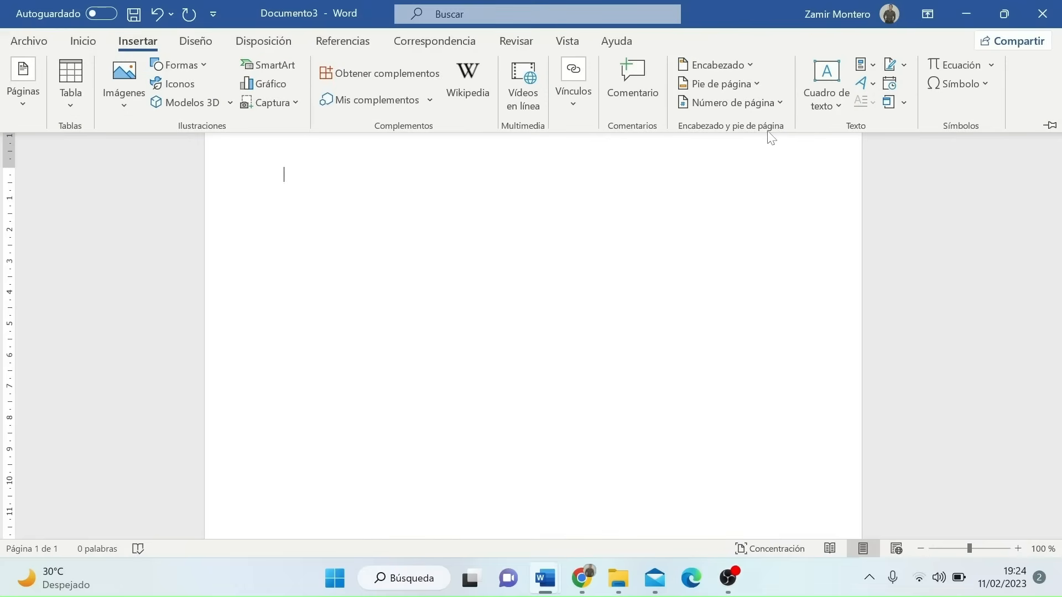
click(776, 104)
mouse_move(780, 128)
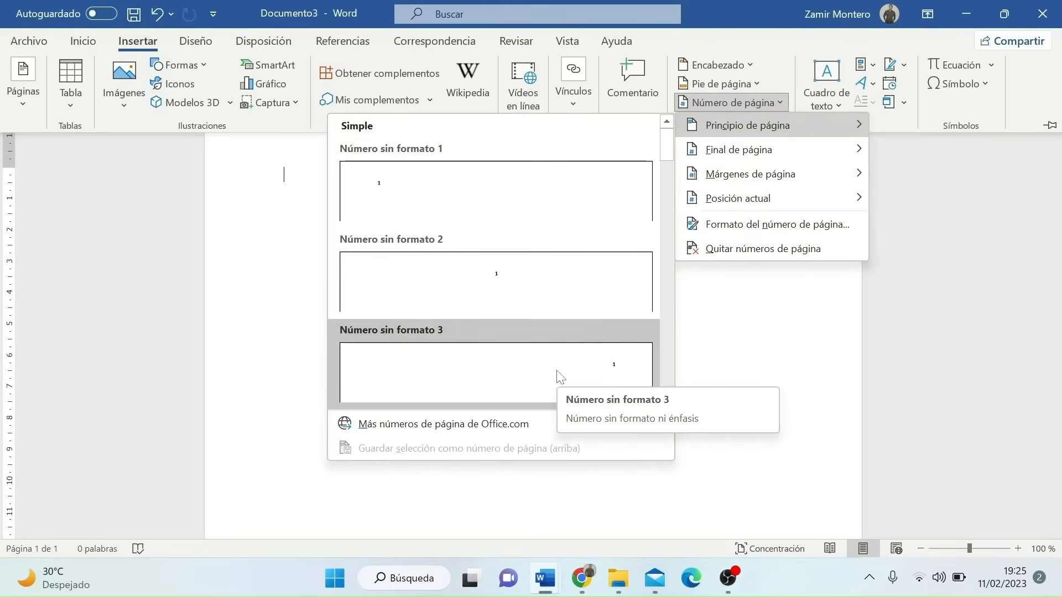
click(559, 376)
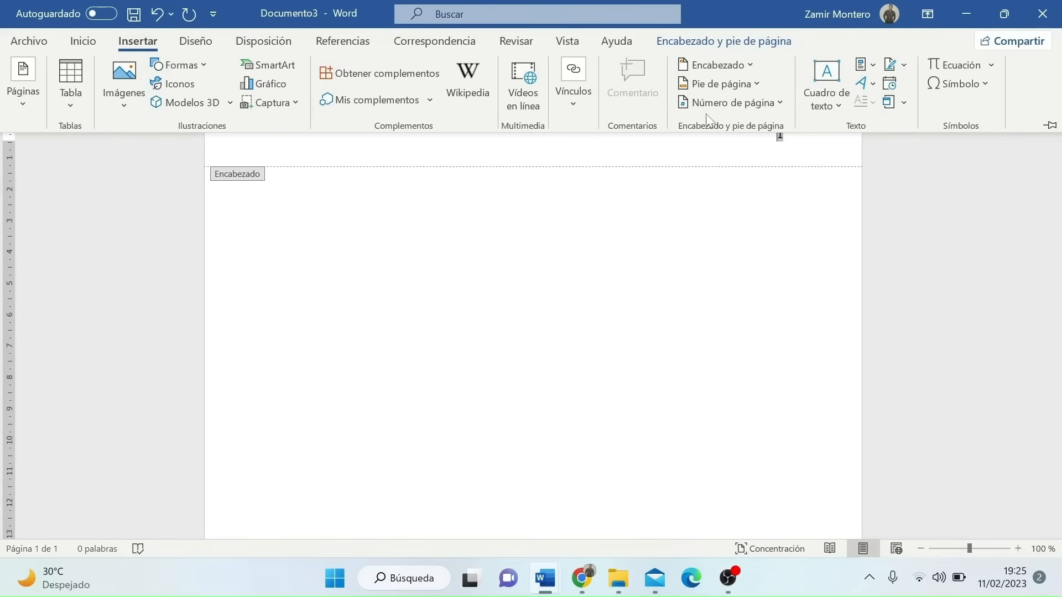
click(719, 43)
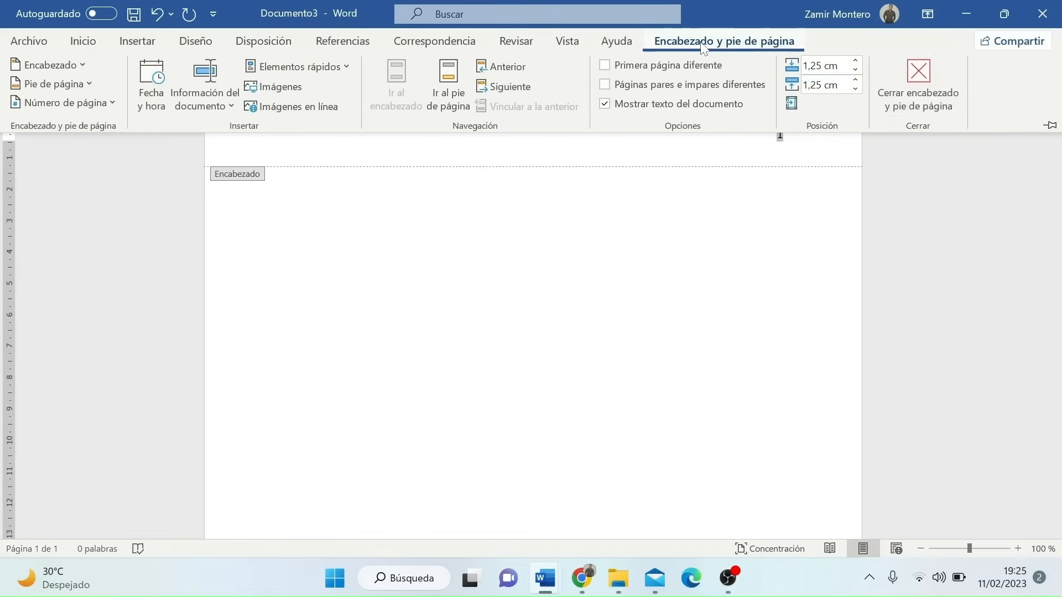
click(910, 97)
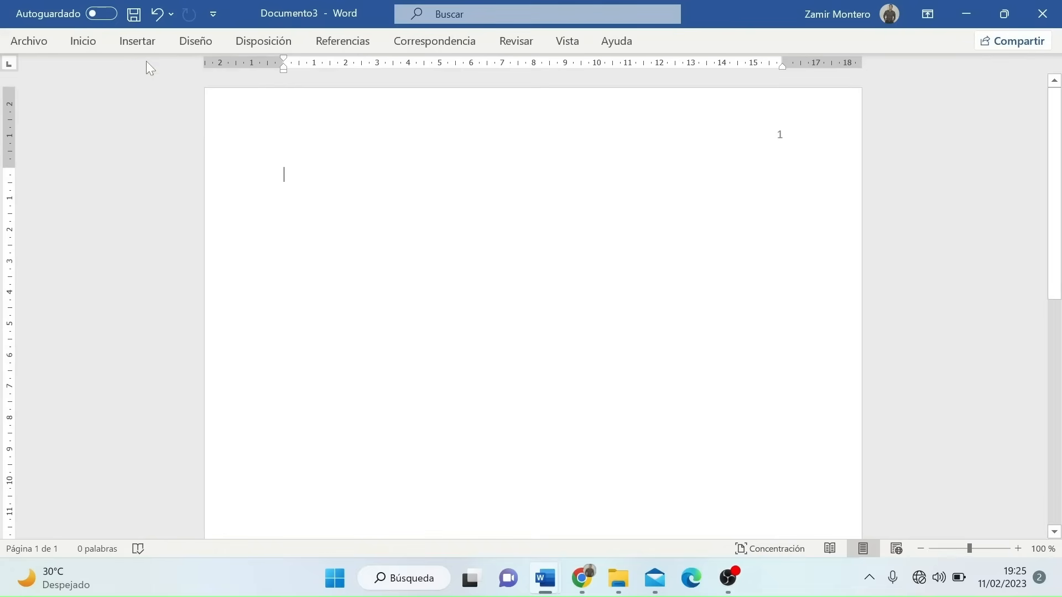
- Show the paragraph marks and centre the first paragraph of the page
click(105, 42)
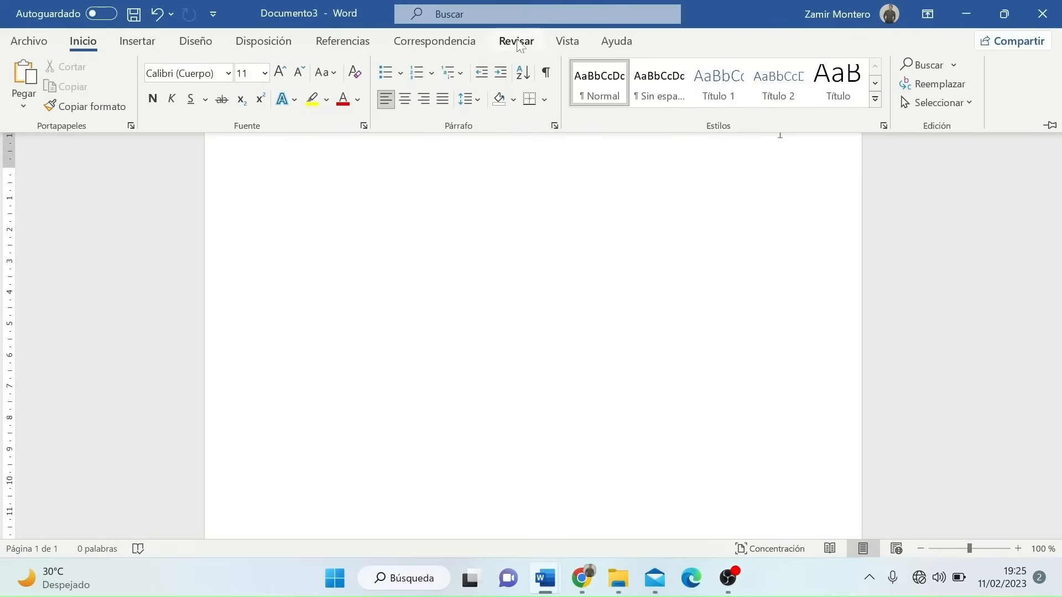
click(546, 74)
click(403, 100)
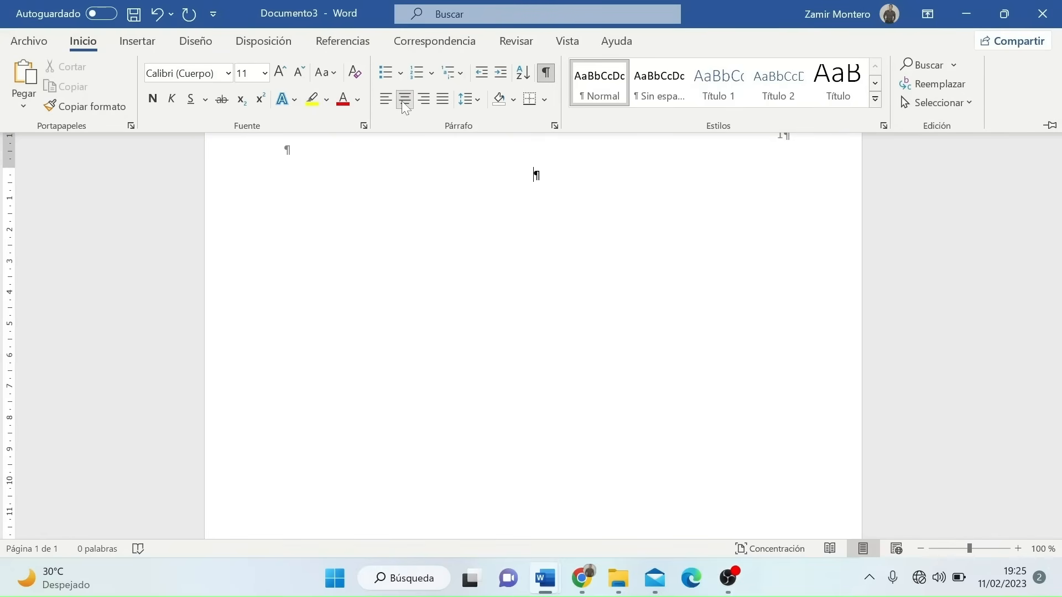
key(ctrl+F1)
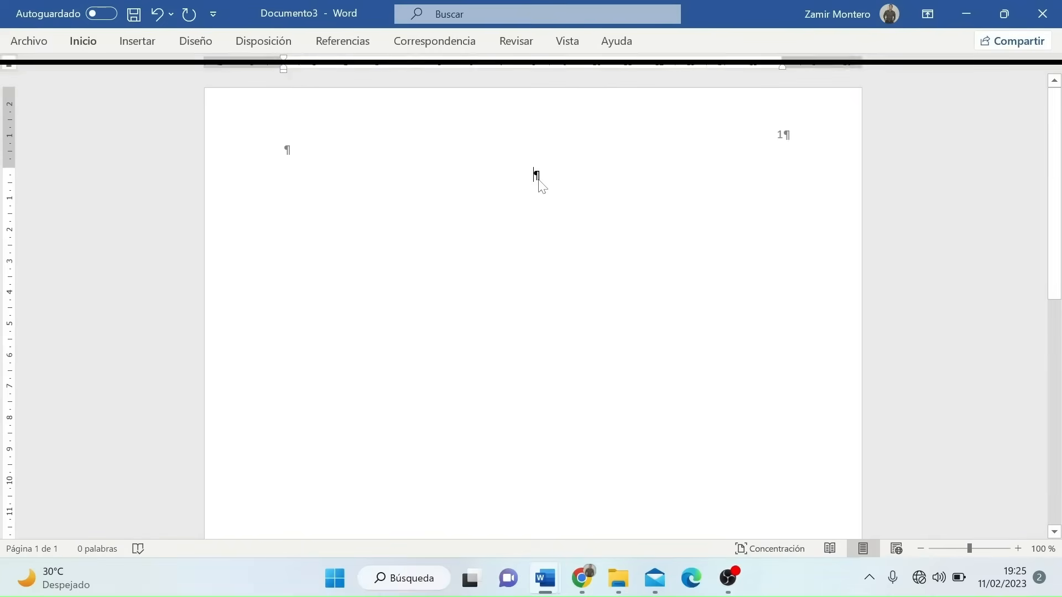
- Leave five blank lines and enter the cover title "Tendencias internacionales en materia de política educativa"
key(Return)
key(Return)
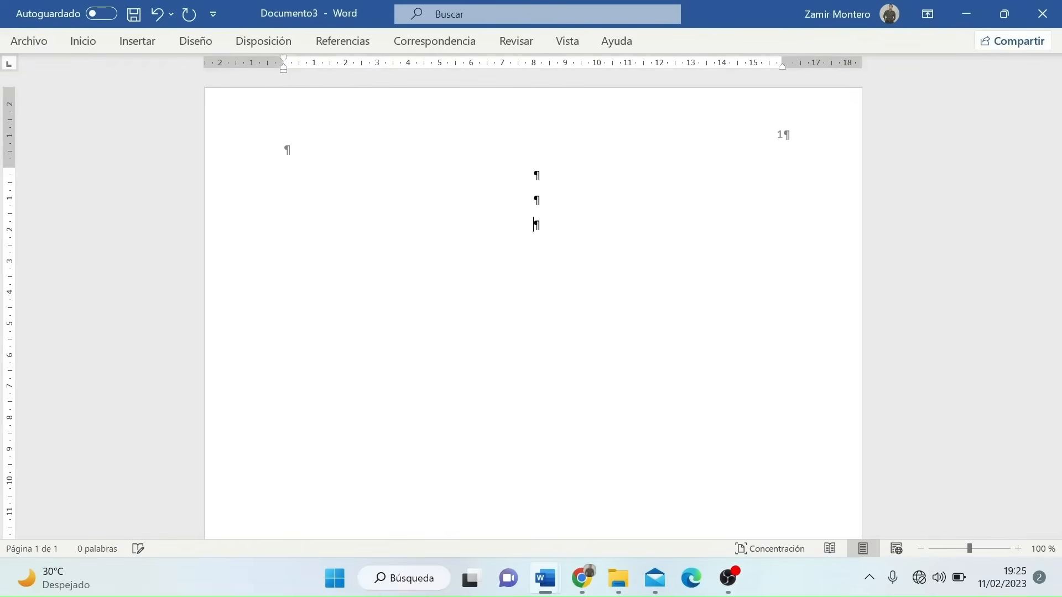
key(Return)
key(Return)
key(Return)
key(Caps_Lock)
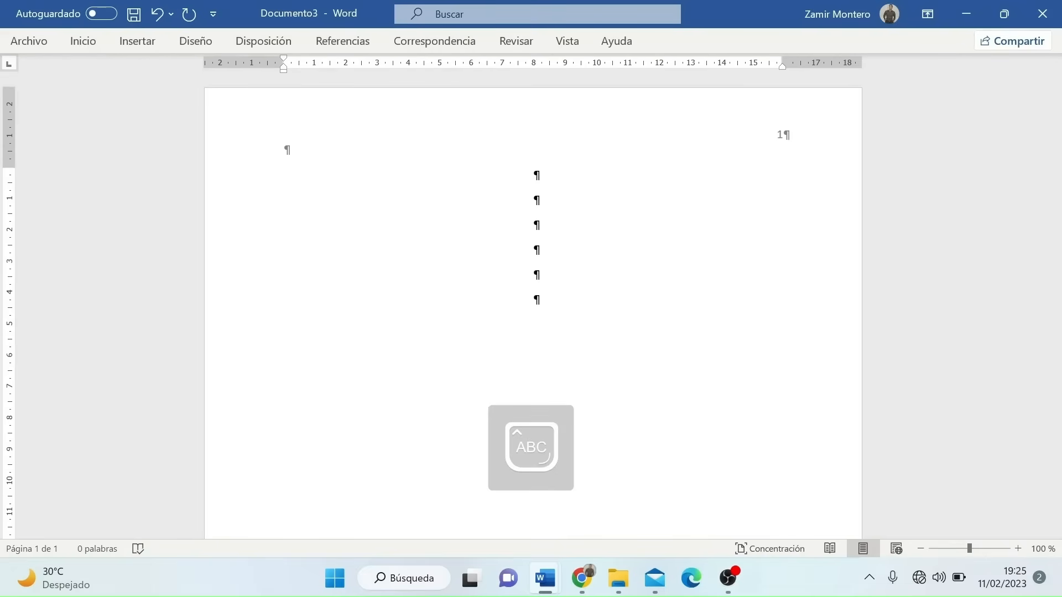
text(TE)
key(Caps_Lock)
text(endencias internacionales en materia de política educativa)
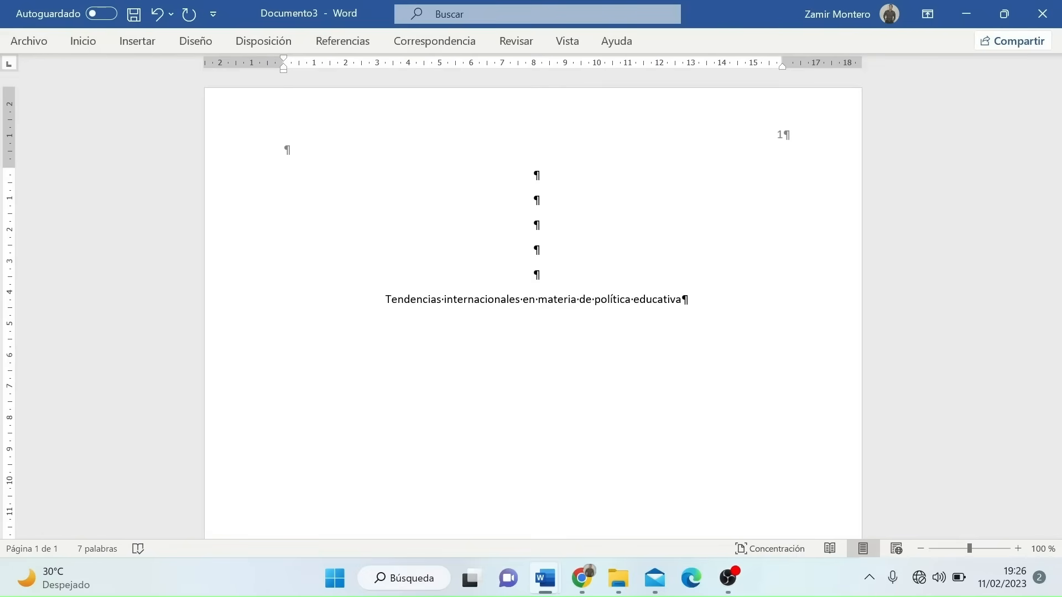
- Leave one blank line below the title and enter the author's full name
key(Return)
key(Return)
text(Zamir )
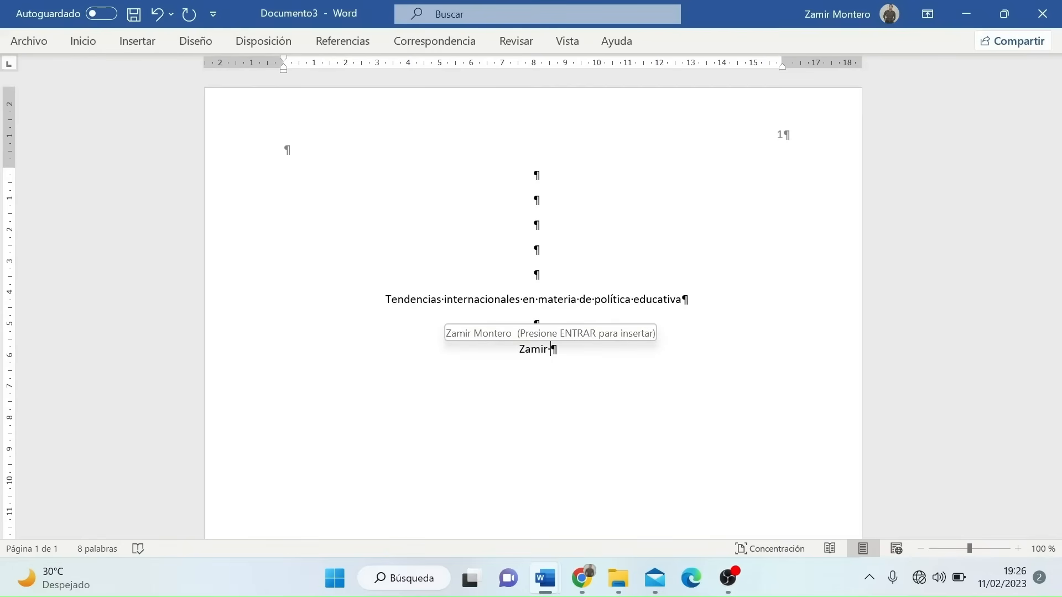
text(A.)
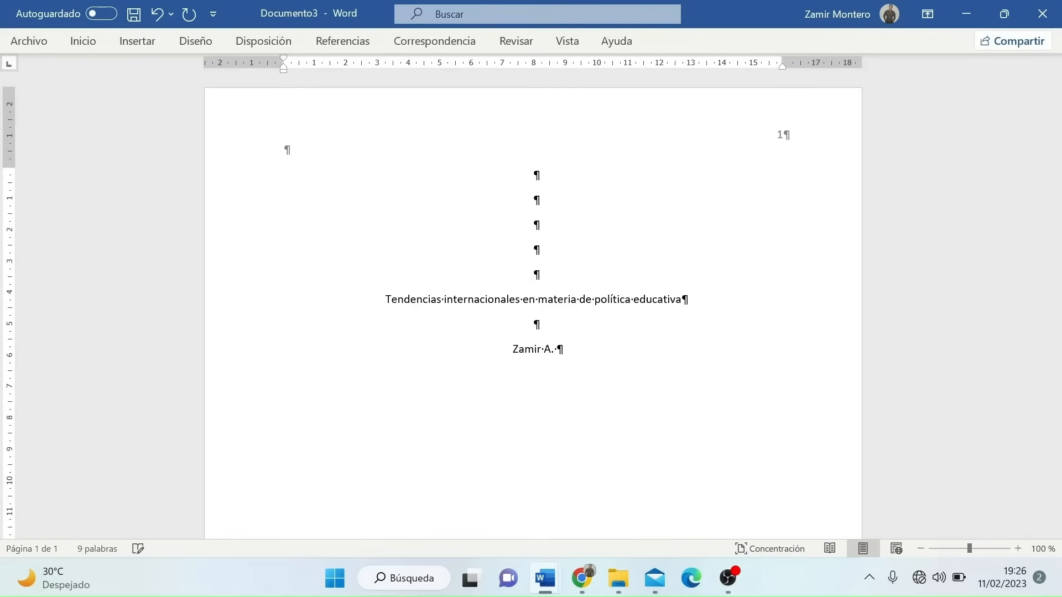
text( Mon)
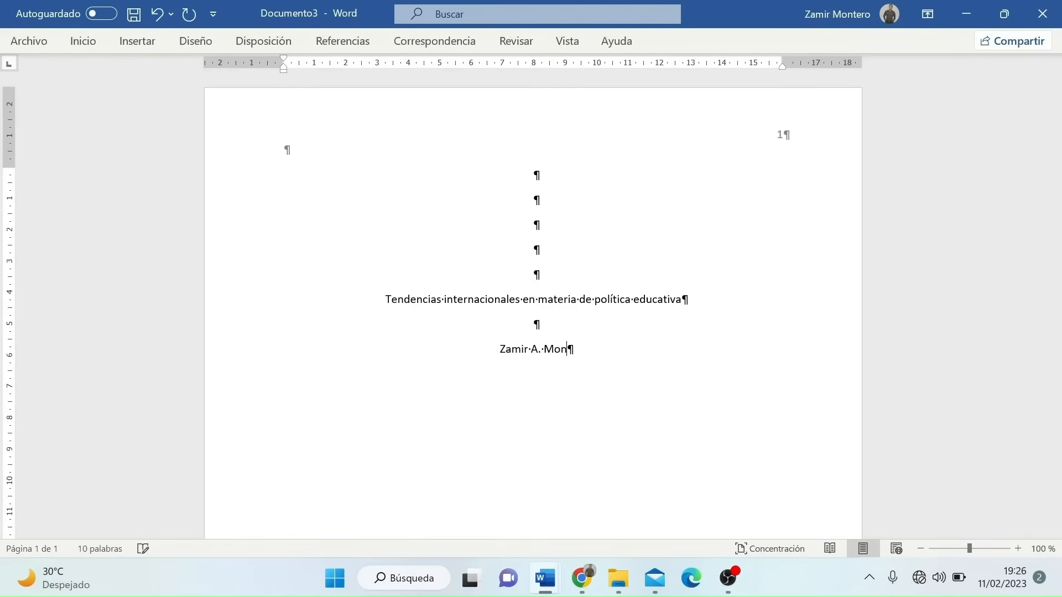
text(tero)
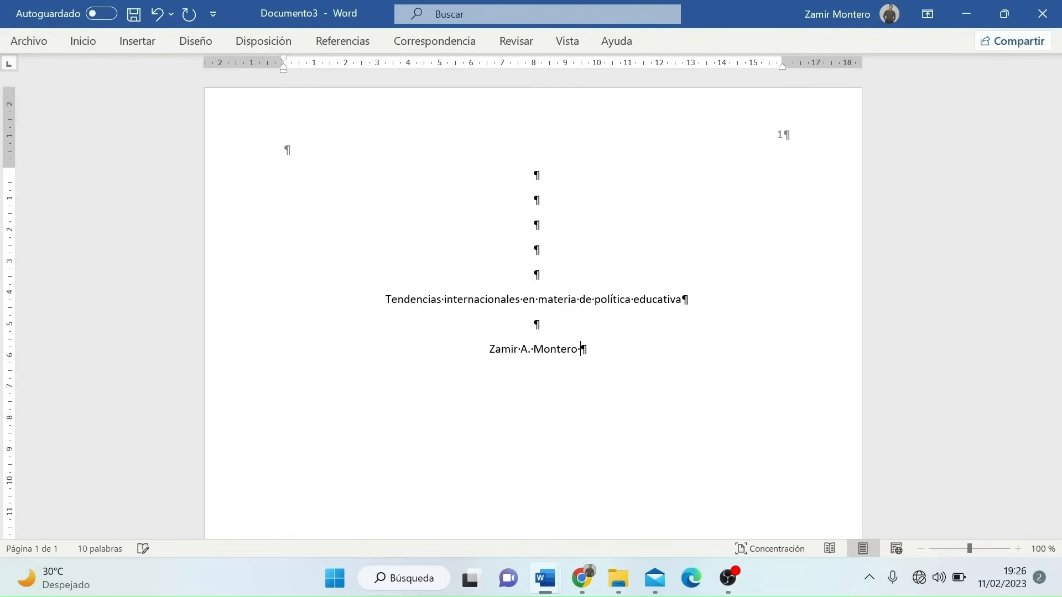
- Below the author's name, add the lines "Facultad de educación universidad de cuauhtemoc" and "Doctorado en ciencias de la educación"
key(Return)
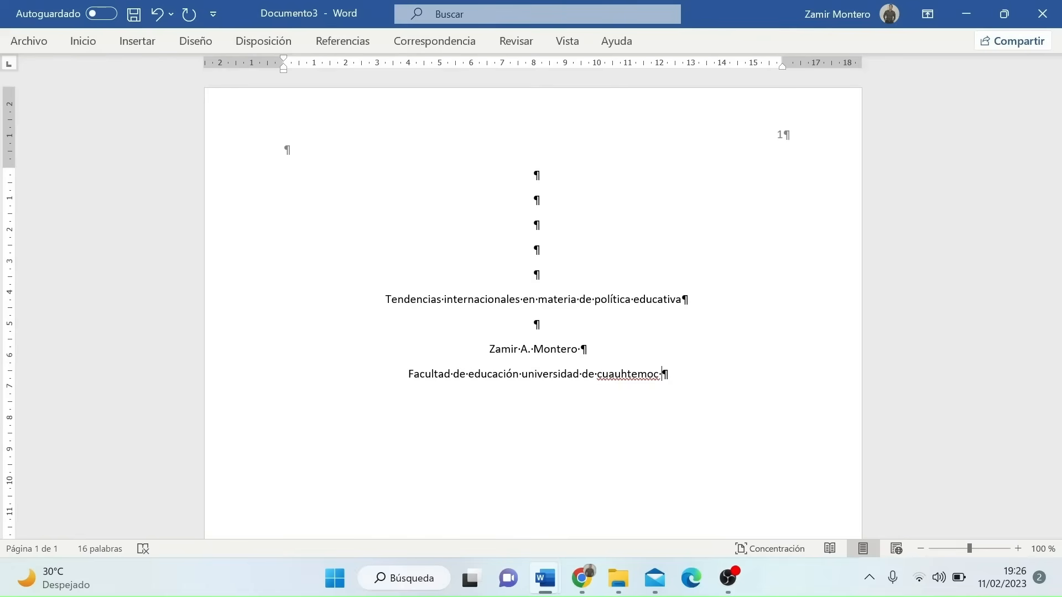
key(Return)
text(Doctorado en ciencias de la educación)
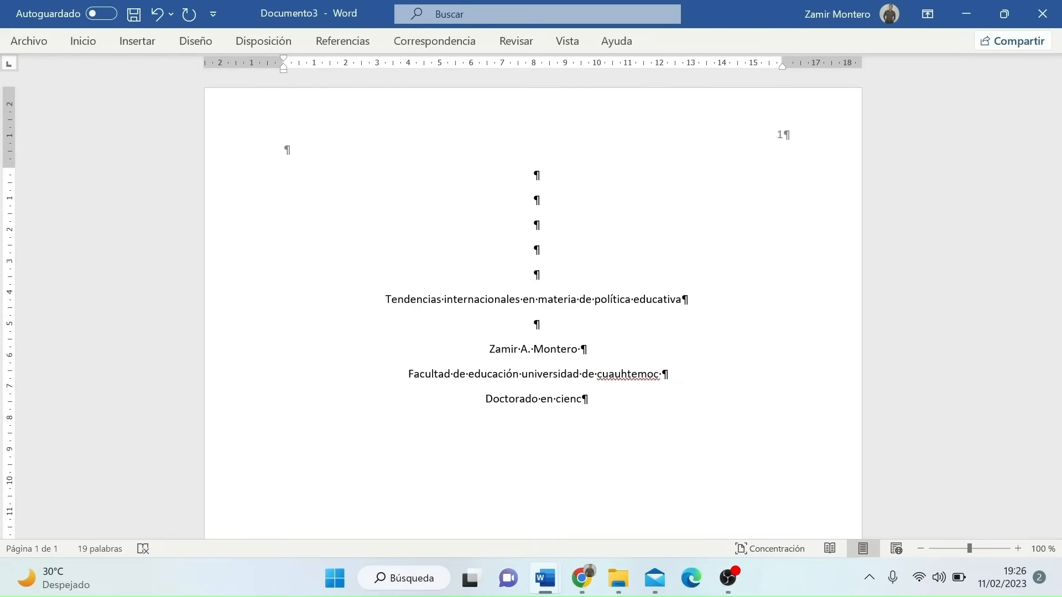
- Add the course name "Politica Educativa en el contexto Nacional e Internacional" on the following line of the cover page
key(Return)
text(P)
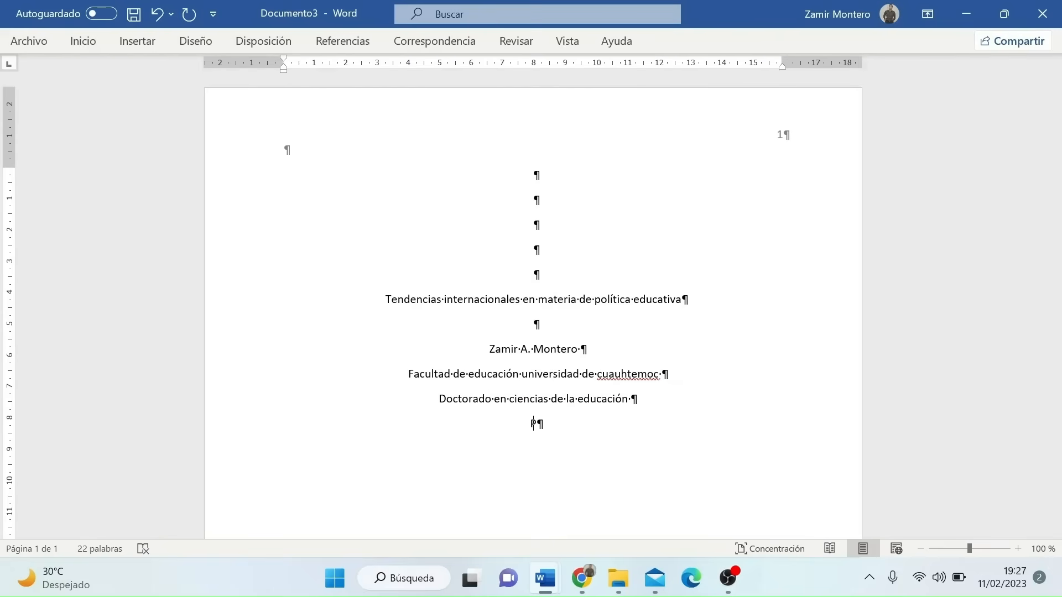
text(olitica Educativa en el contexto Nacional e I)
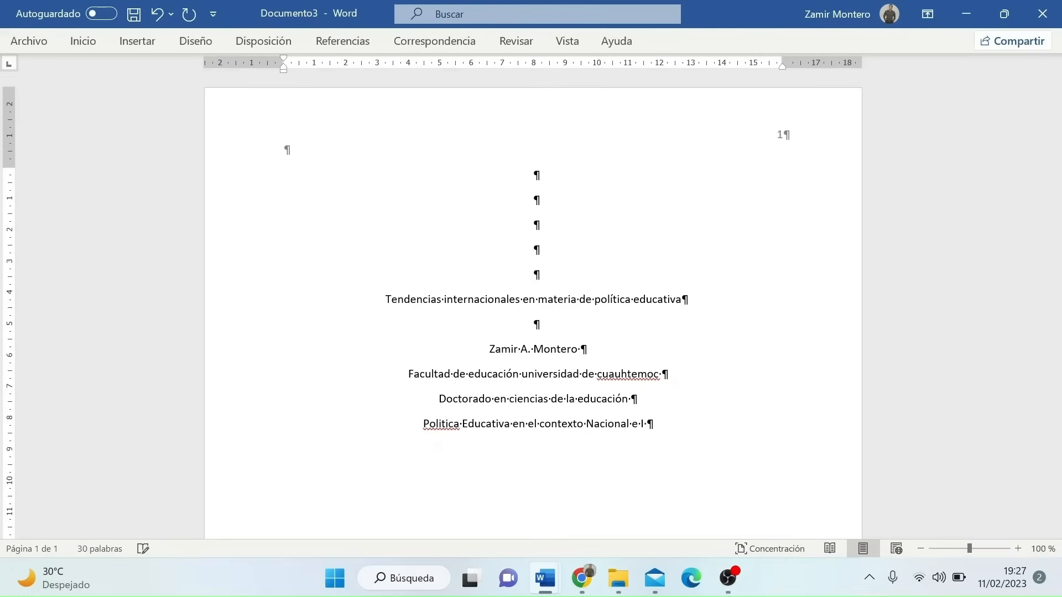
text(nternacion)
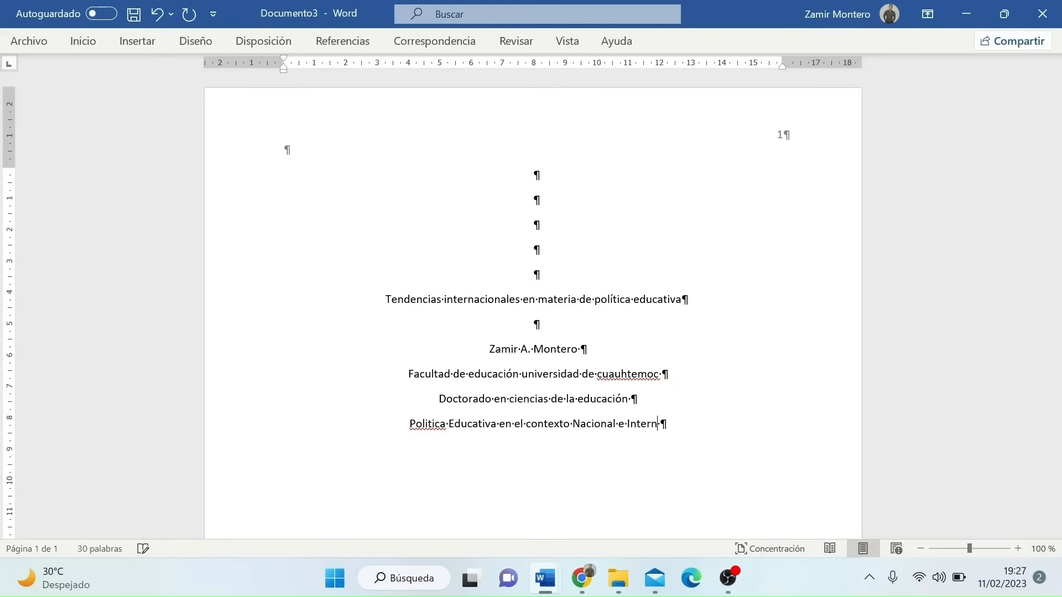
text(al)
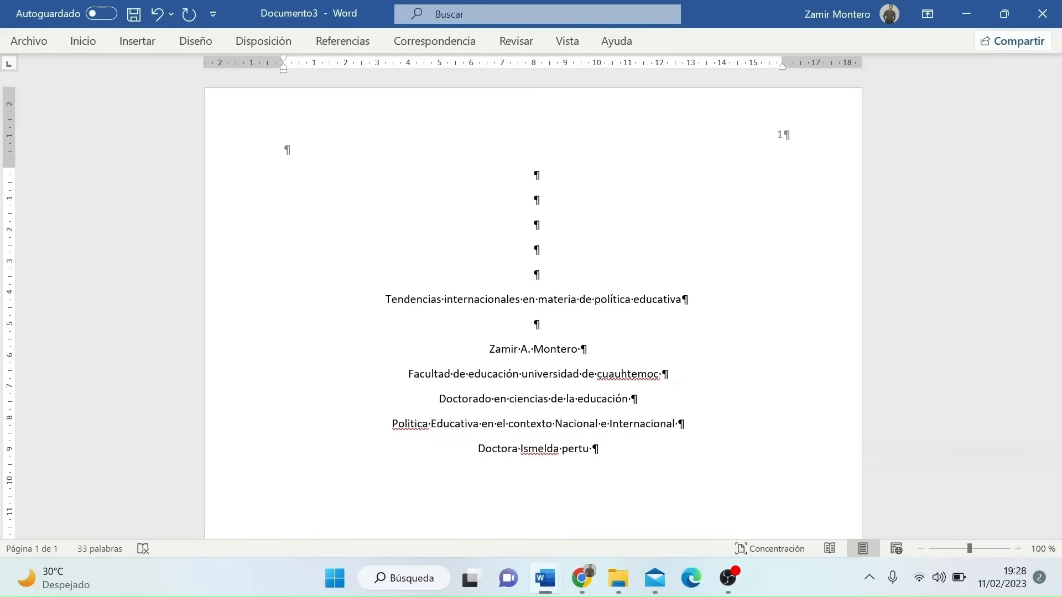
- Complete the cover page with the lecturer's title and full name, followed by the date line "12 de Febrero de 2023"
text(z)
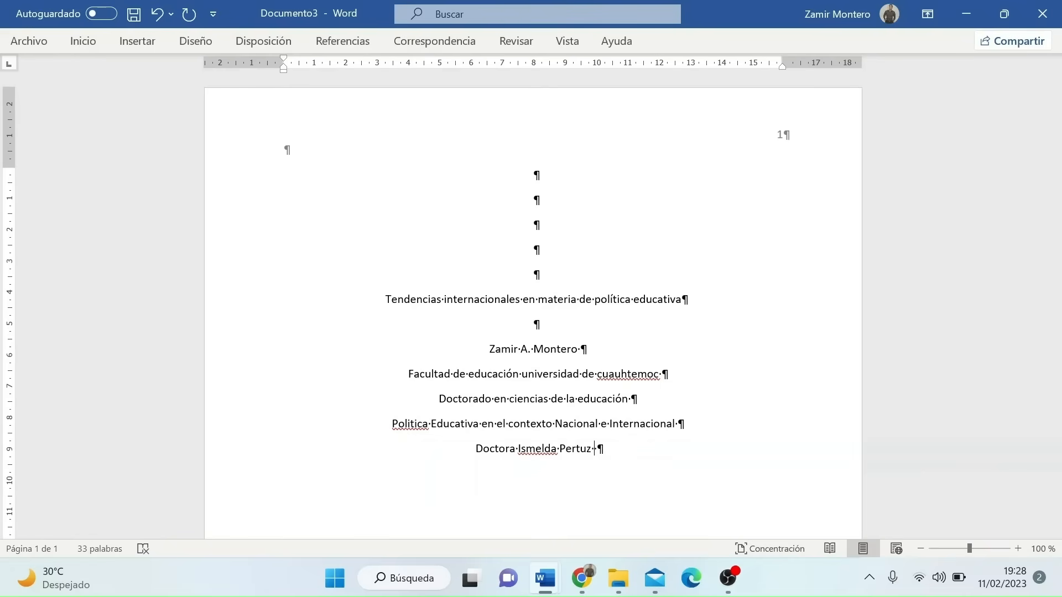
key(Return)
text(12 de Febrero de 2023)
- Format all cover text from the title through the date line in Times New Roman at 12 pt
key(ctrl+shift+Up)
key(ctrl+shift+Up)
key(ctrl+shift+Up)
key(ctrl+shift+Up)
key(ctrl+shift+Up)
key(ctrl+shift+Up)
key(ctrl+shift+Up)
key(ctrl+shift+Up)
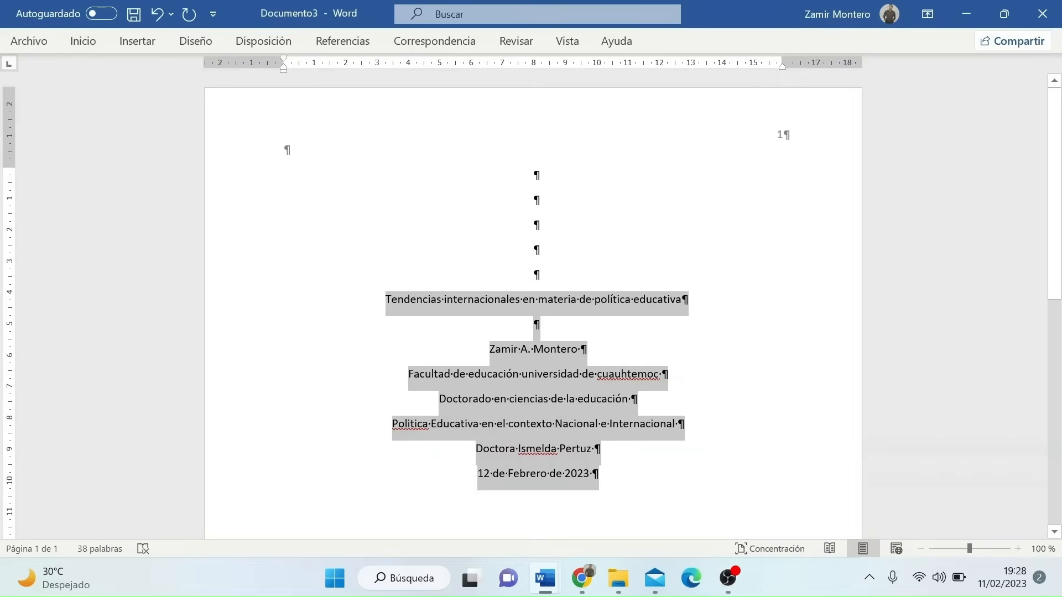
click(79, 48)
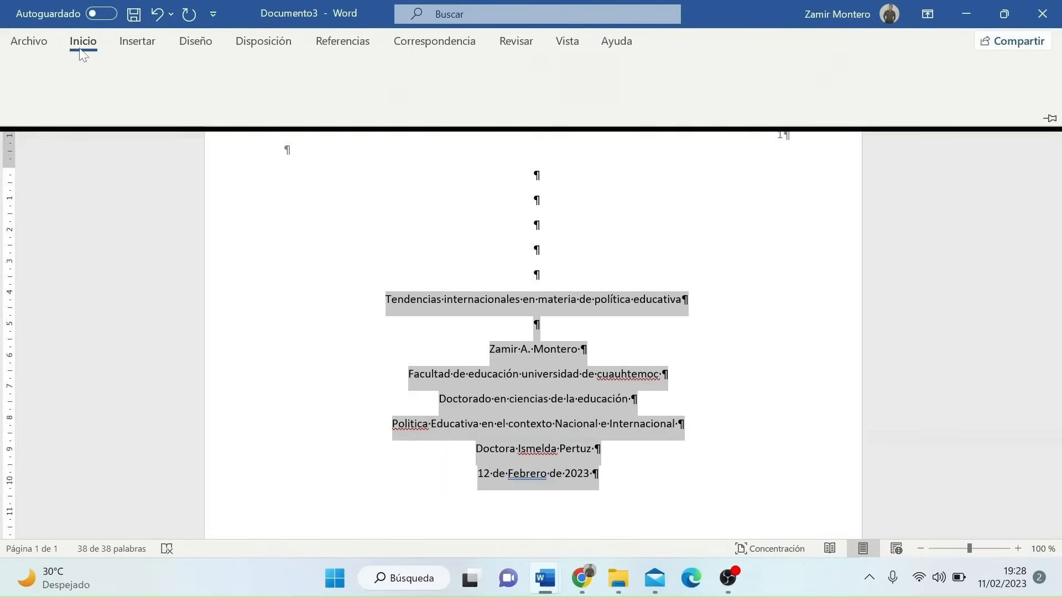
click(227, 74)
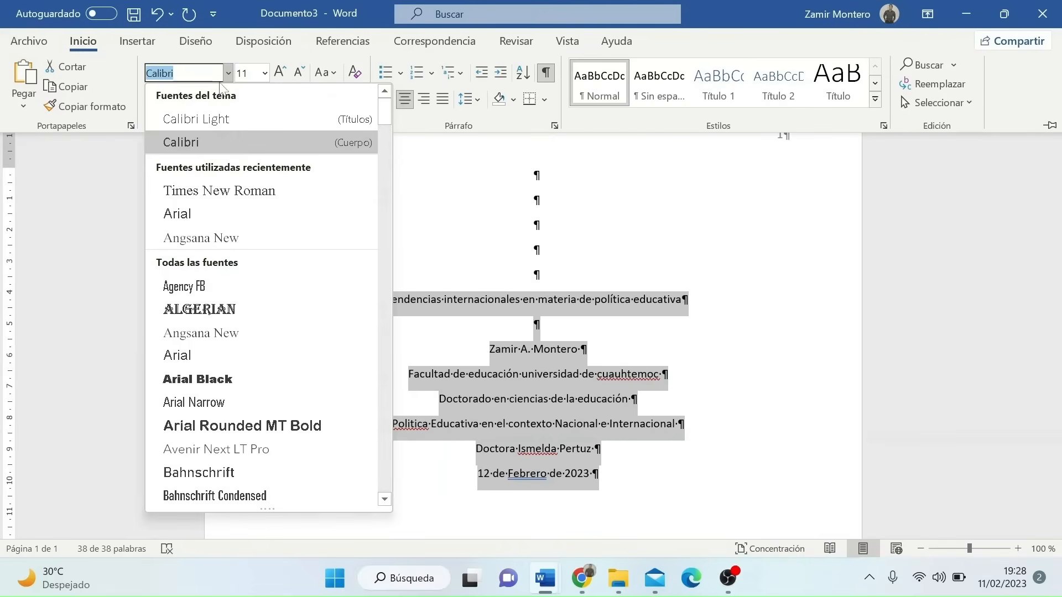
click(229, 190)
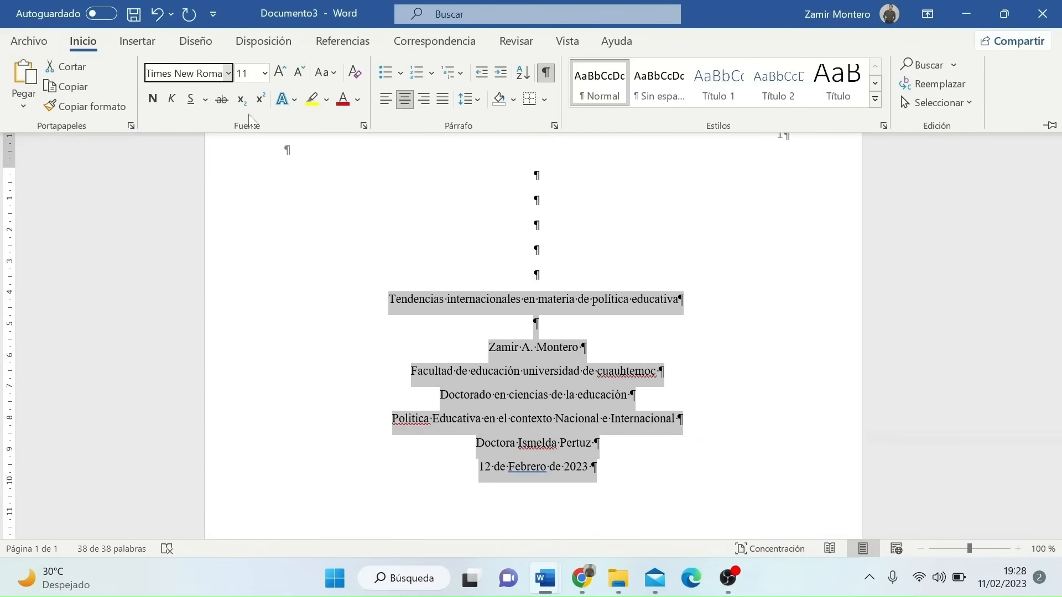
click(265, 73)
click(250, 174)
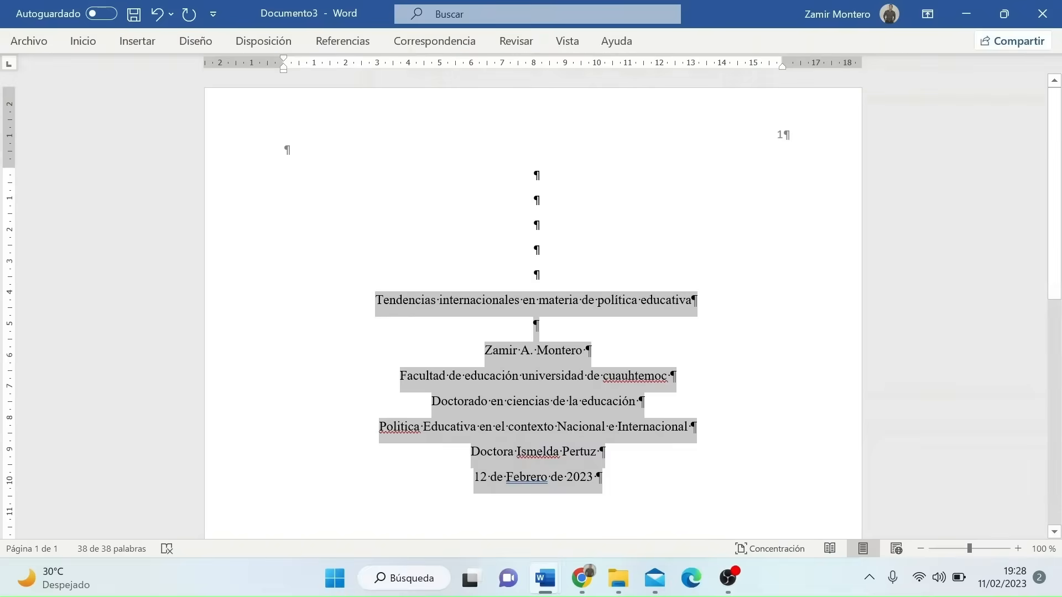
click(620, 480)
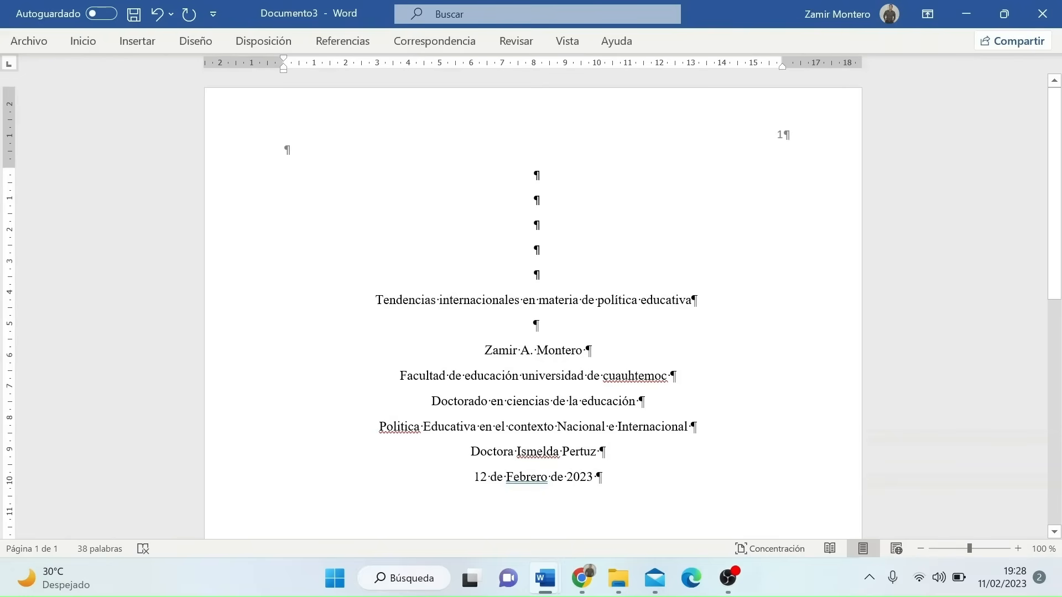
- Correct the flagged words on the cover page to "Política", "Cuauhtémoc" and "febrero"
right_click(404, 426)
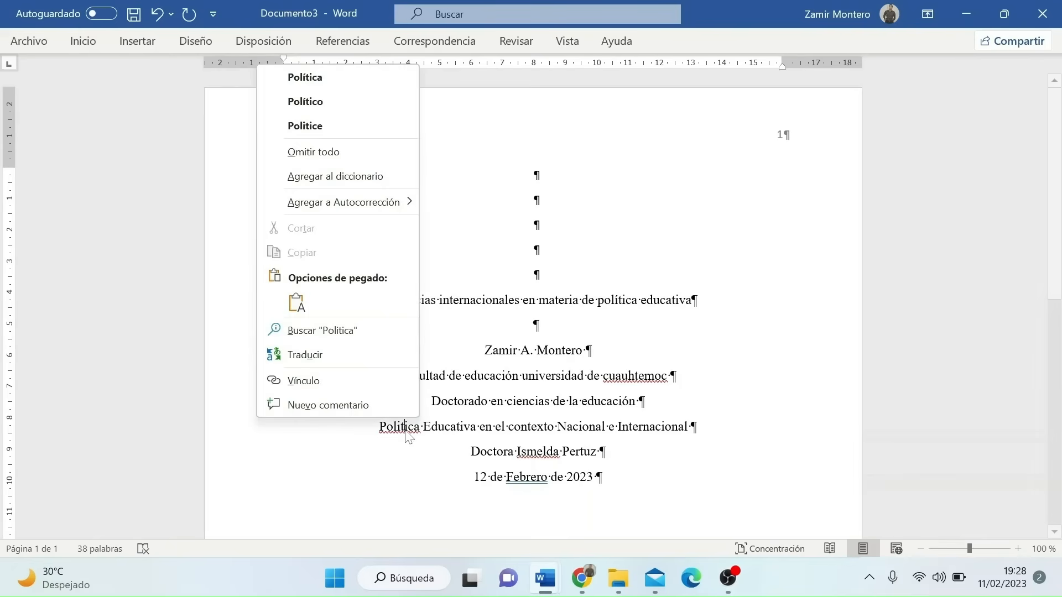
click(315, 99)
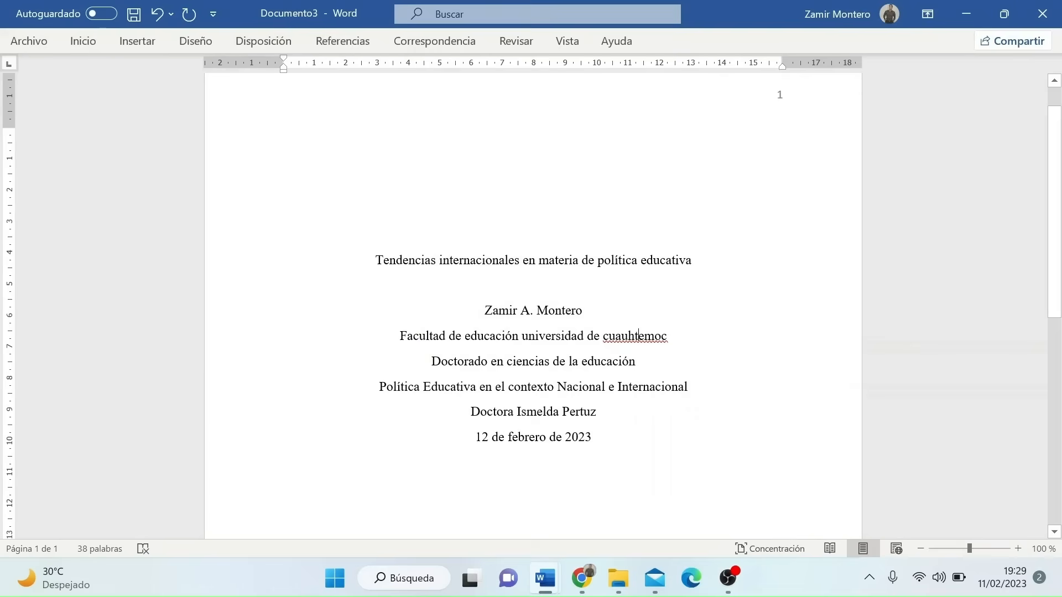
right_click(639, 336)
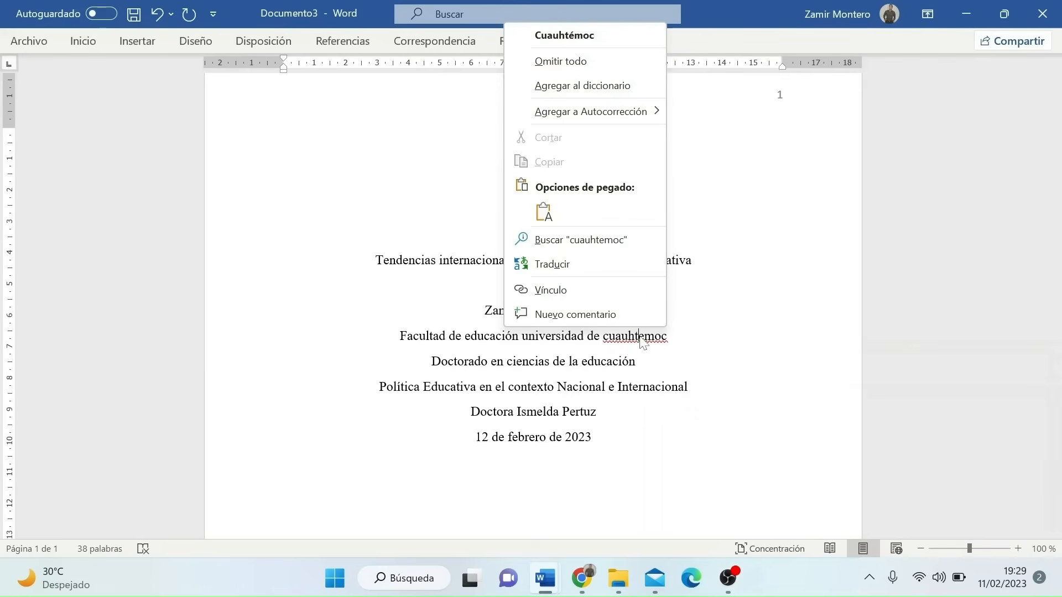
click(588, 44)
key(Down)
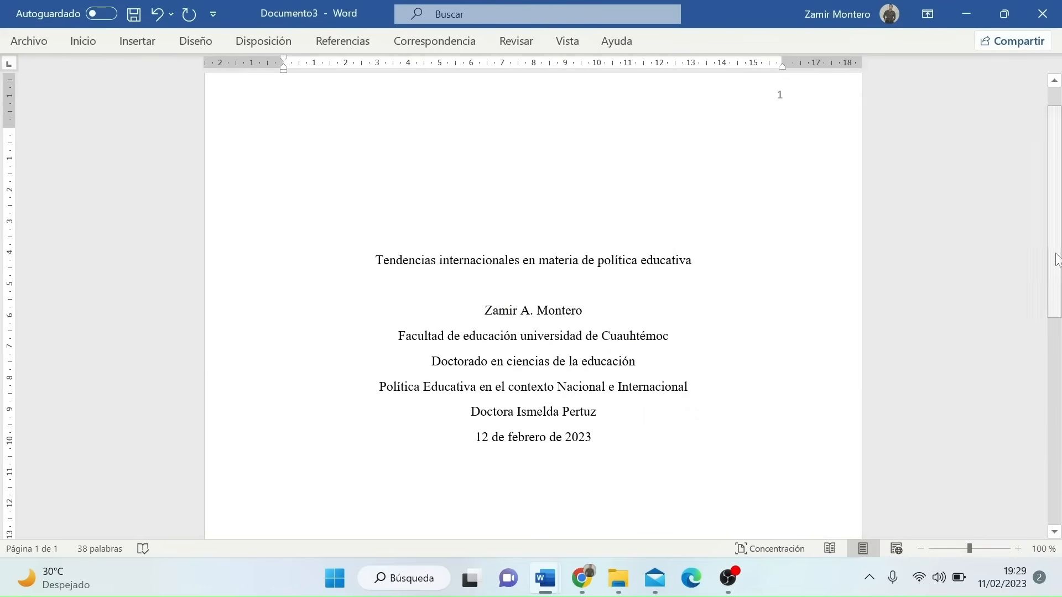
drag(1057, 261, 1060, 232)
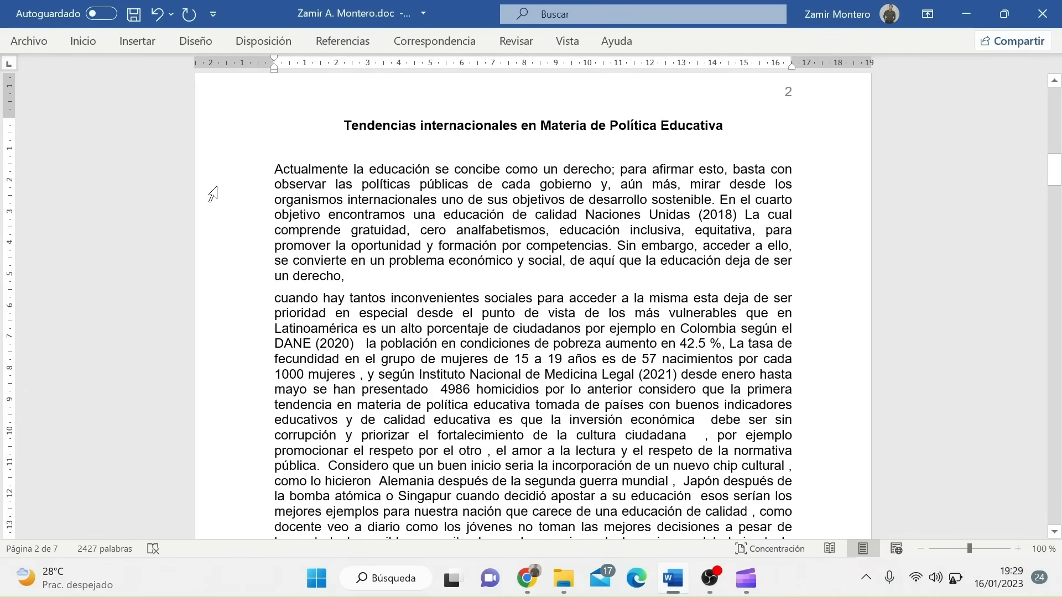
- In the existing essay document, select the body paragraphs and modify the Normal style to Times New Roman, 12 pt, left-aligned
drag(275, 169, 781, 537)
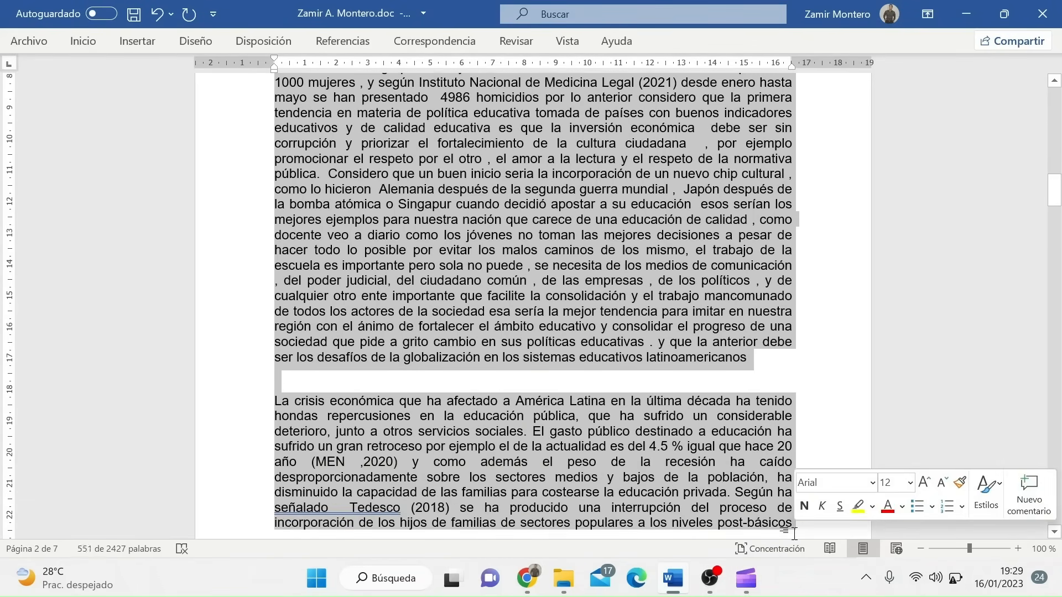
drag(1053, 184, 1053, 161)
click(70, 49)
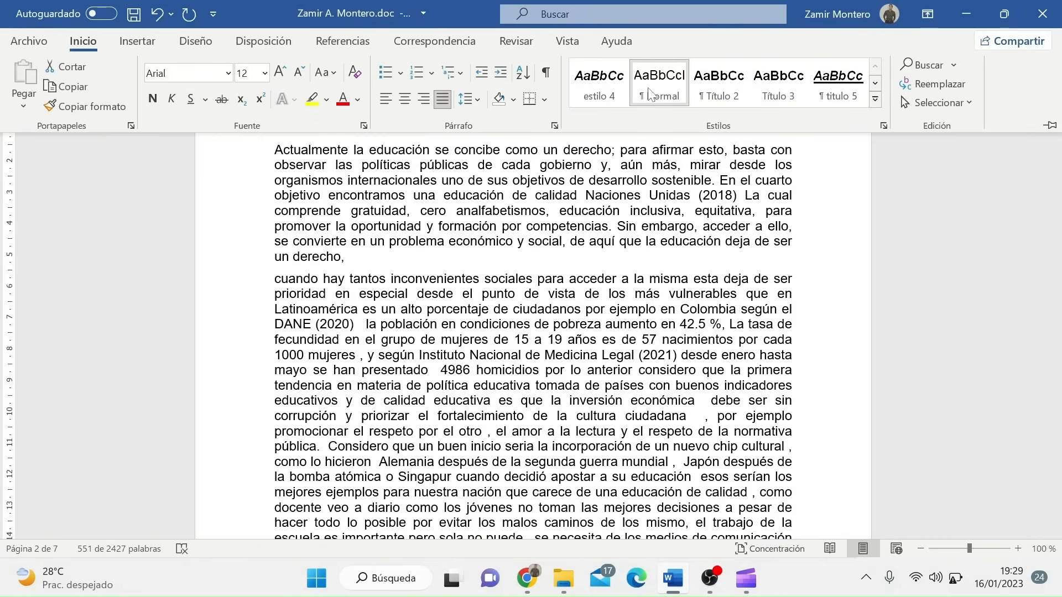
right_click(651, 94)
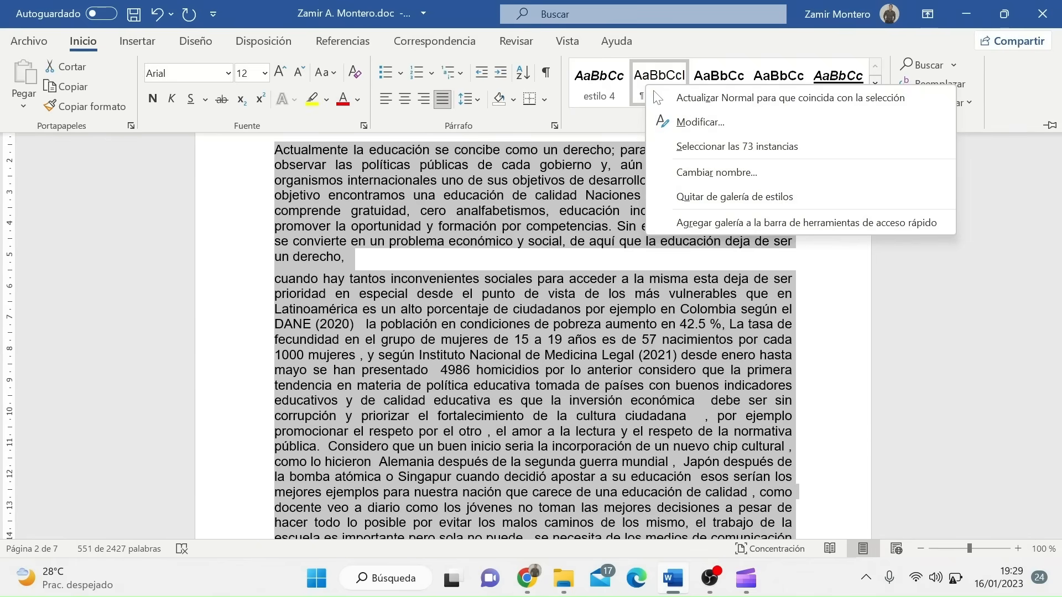
click(678, 122)
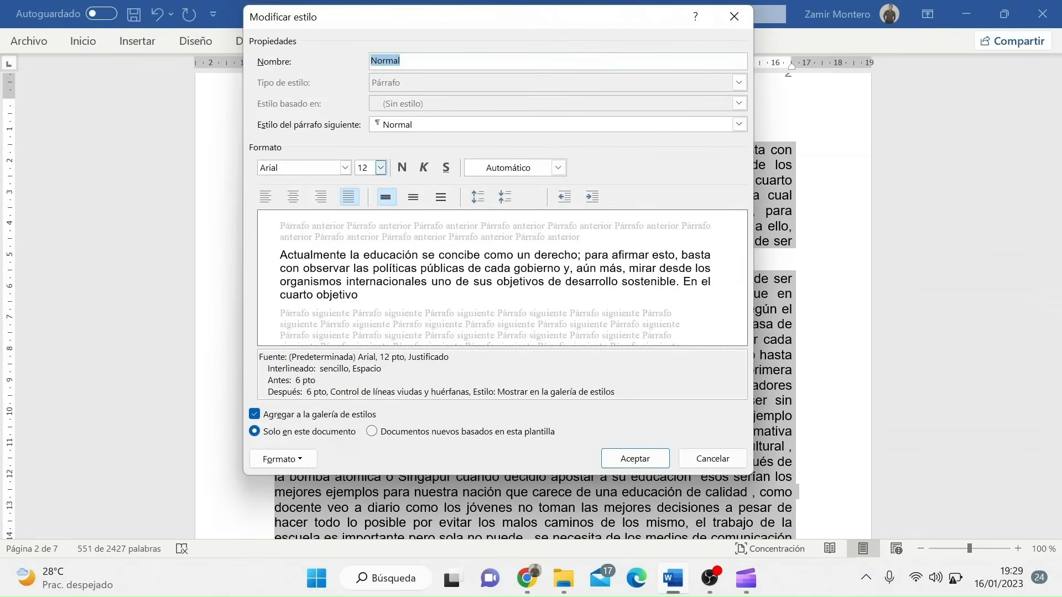
click(346, 168)
click(332, 234)
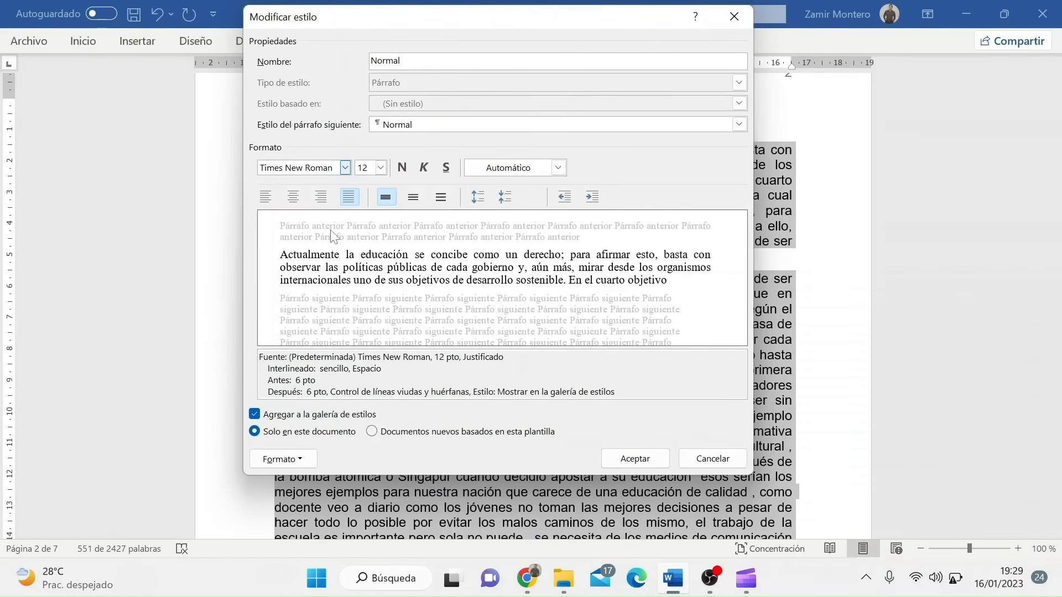
click(381, 169)
click(366, 230)
click(266, 198)
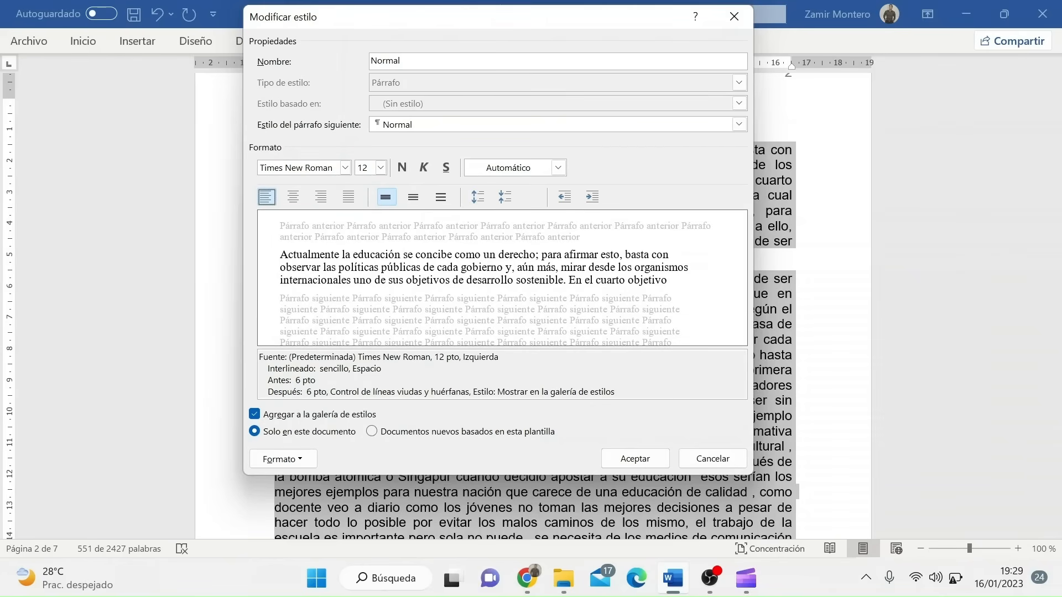
- Give the Normal style a special first-line indent of 1,27 cm in its paragraph format
click(301, 460)
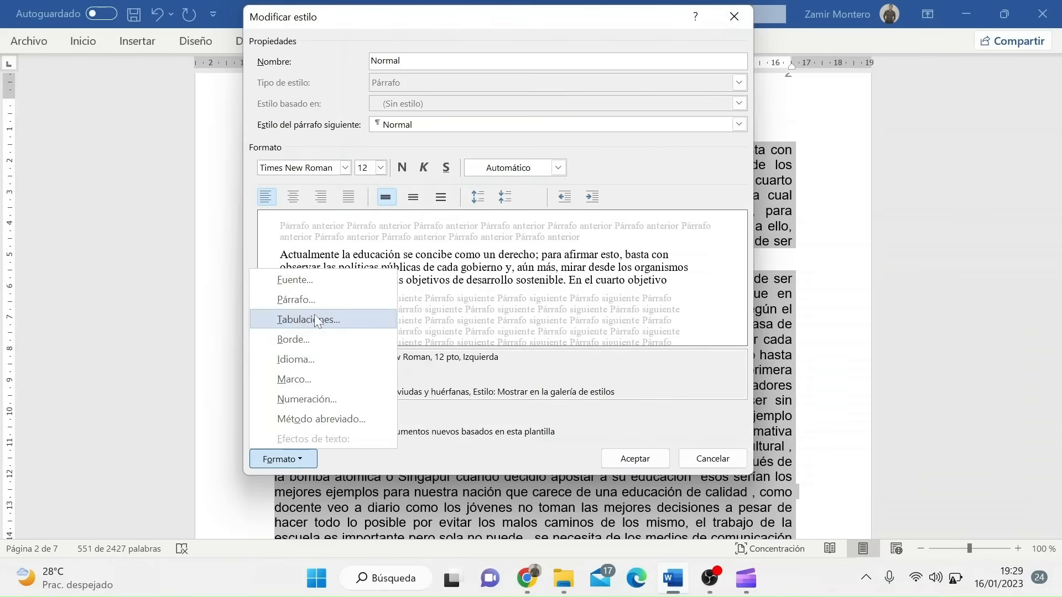
click(296, 300)
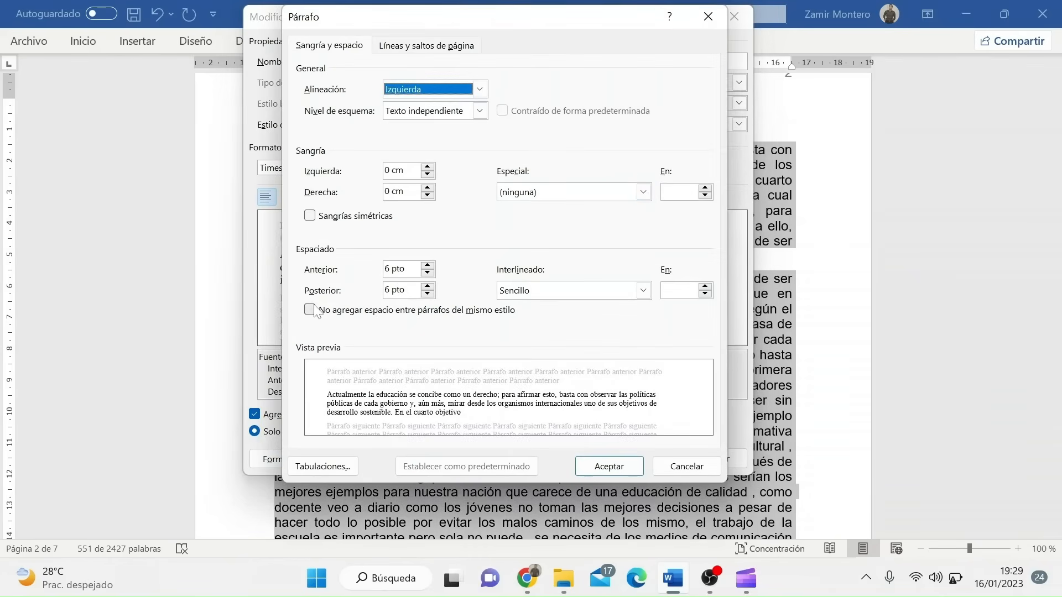
click(642, 192)
click(588, 219)
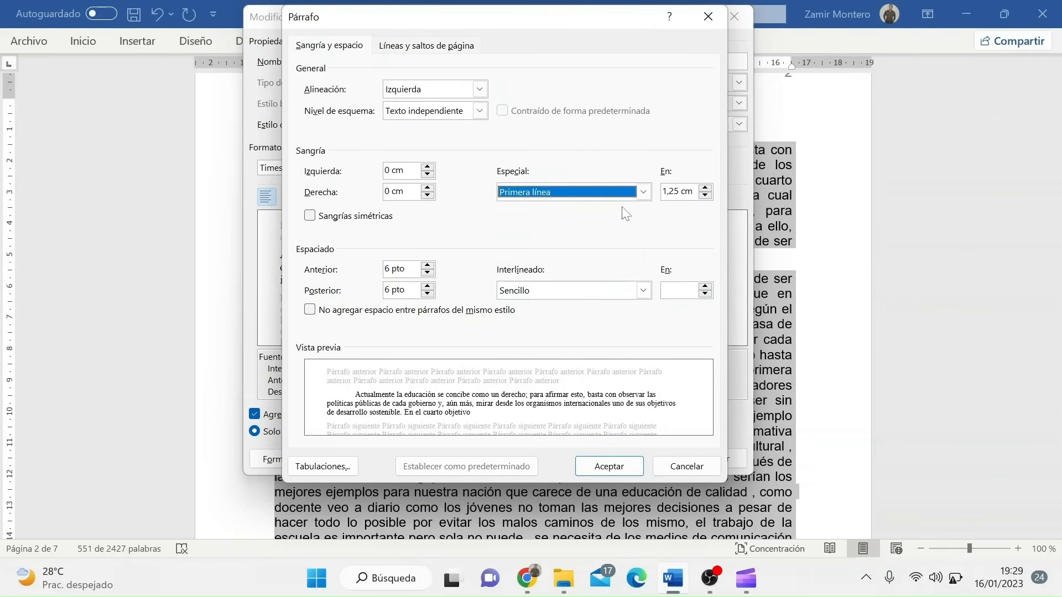
click(679, 192)
key(BackSpace)
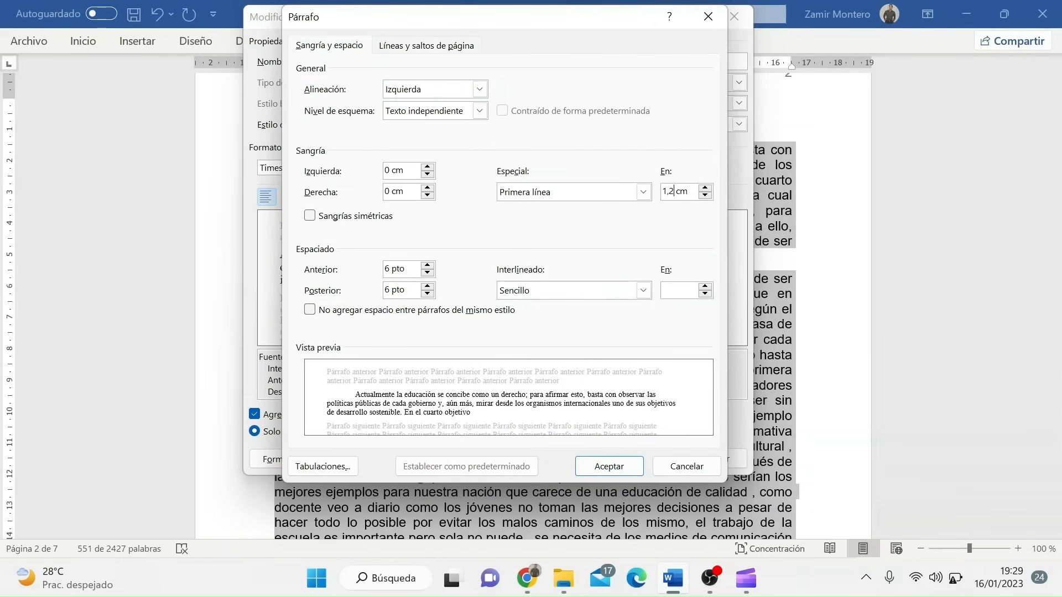
text(7)
- Set the Normal style's spacing before and after to 0 pto with double line spacing, and apply the style changes
click(427, 274)
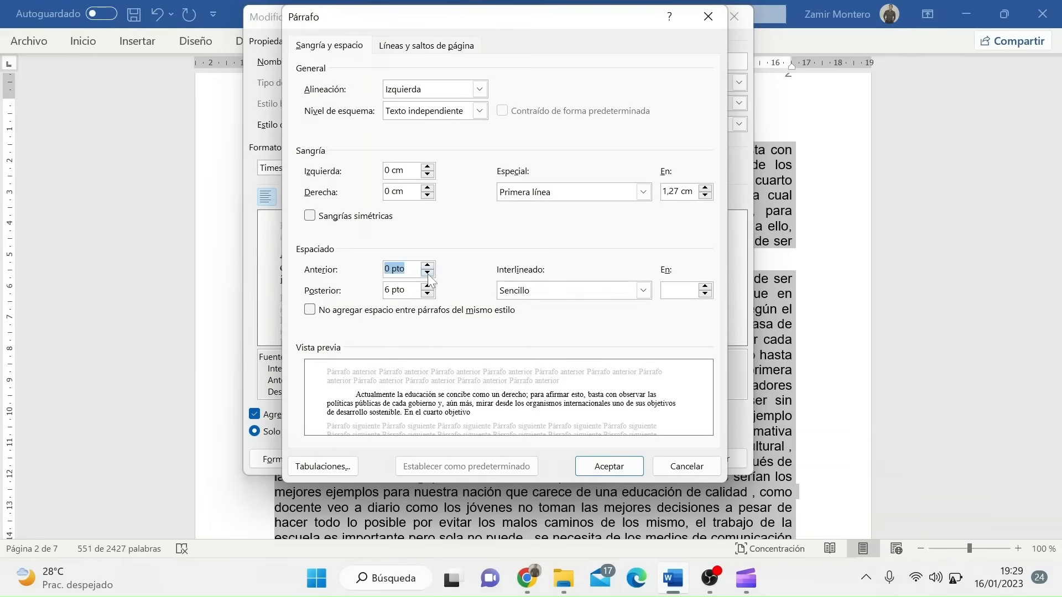
click(427, 273)
click(427, 265)
click(427, 294)
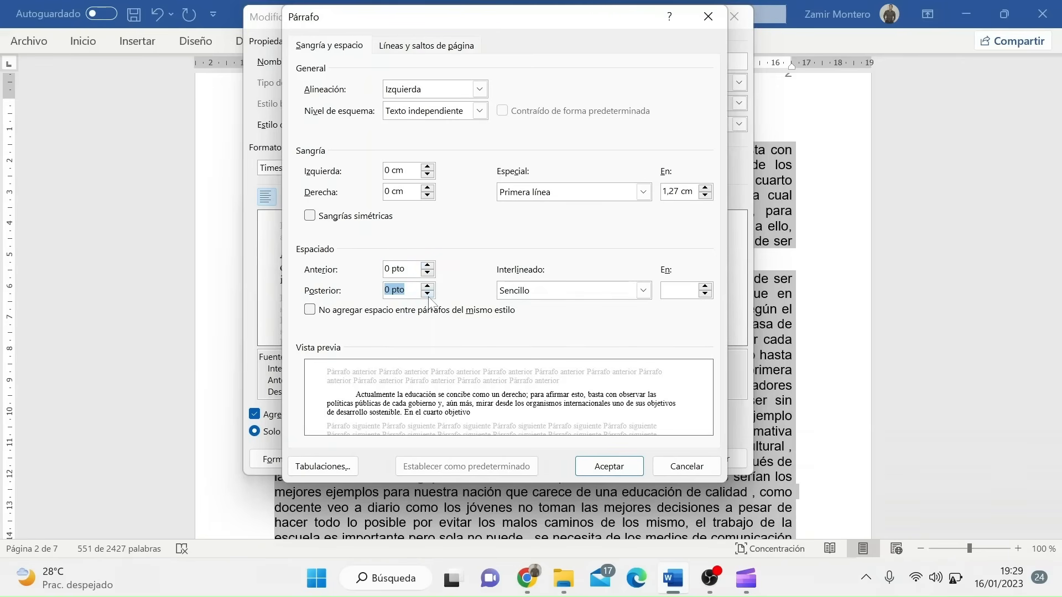
click(594, 293)
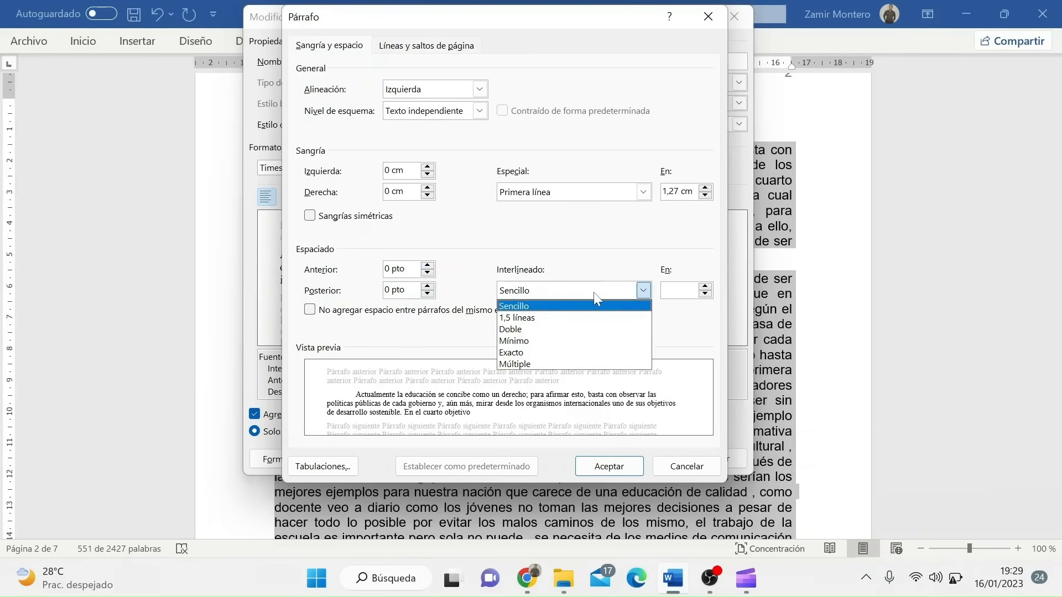
click(538, 330)
click(604, 468)
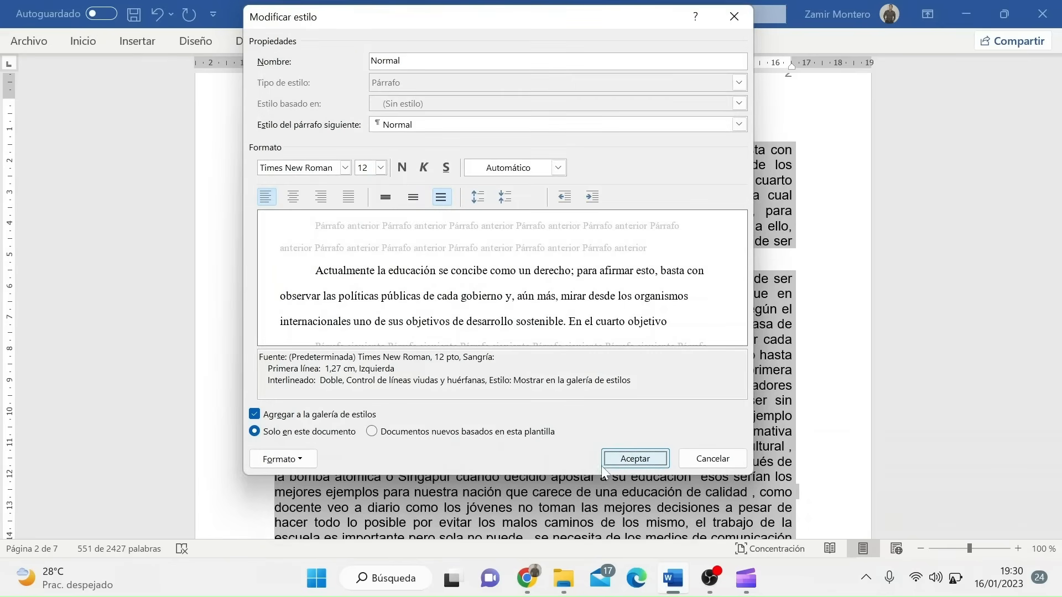
click(619, 457)
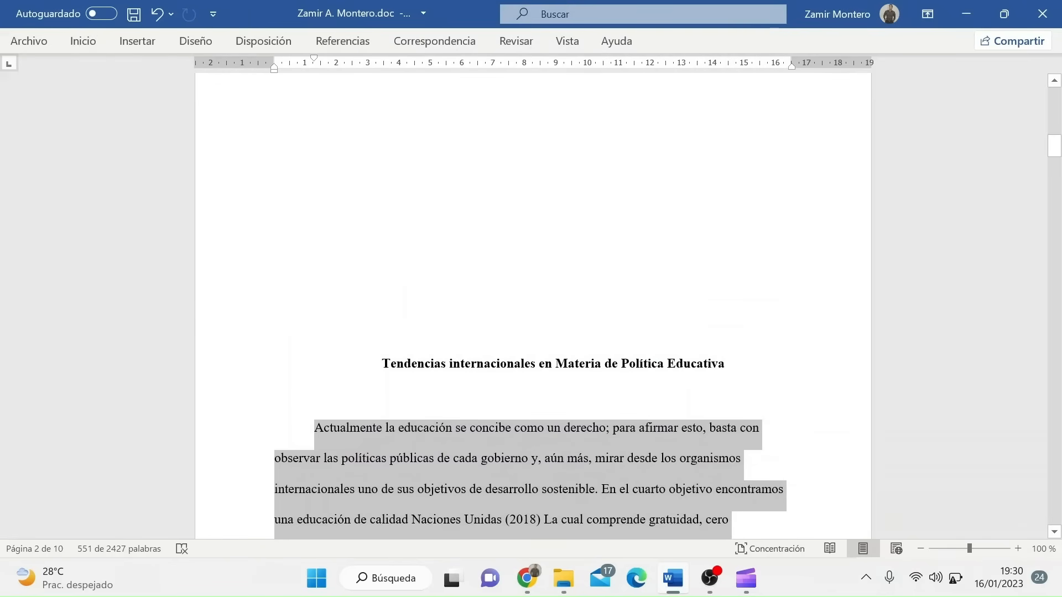
- Delete the extra blank lines above the bold essay title so that the title starts at the top of page 2
click(534, 320)
key(BackSpace)
key(BackSpace)
key(BackSpace)
key(BackSpace)
key(BackSpace)
key(BackSpace)
key(BackSpace)
key(BackSpace)
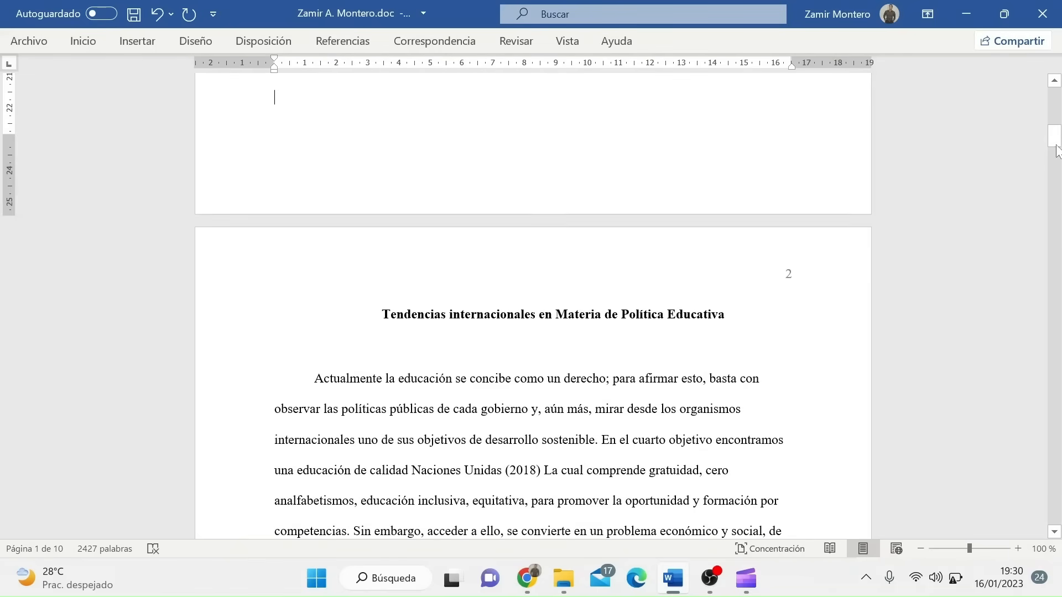
drag(1055, 144, 1055, 156)
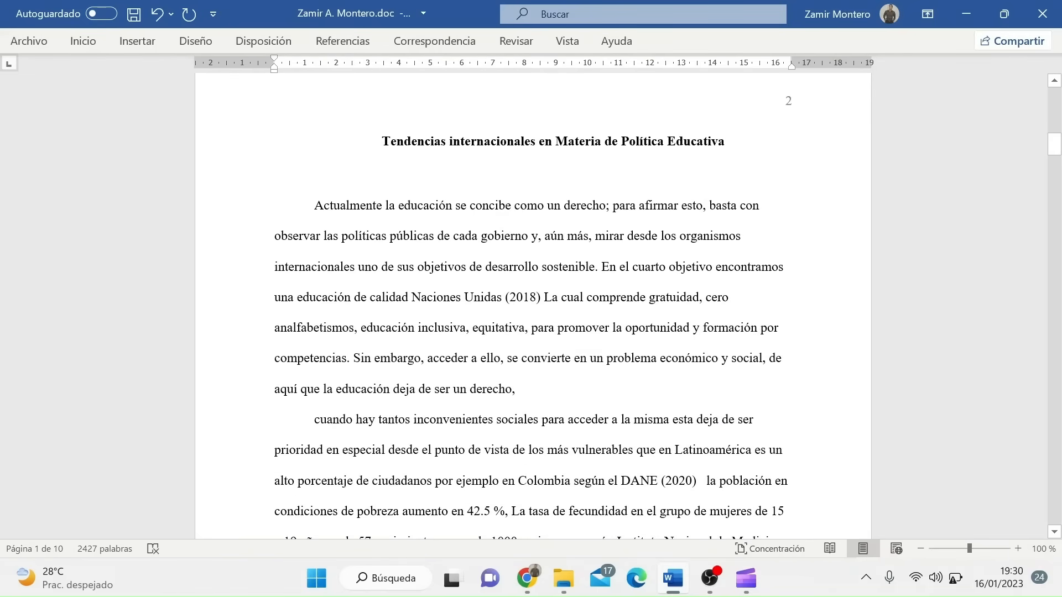
- Replace the comma after "un derecho" at the end of the first body paragraph with a full stop
click(516, 389)
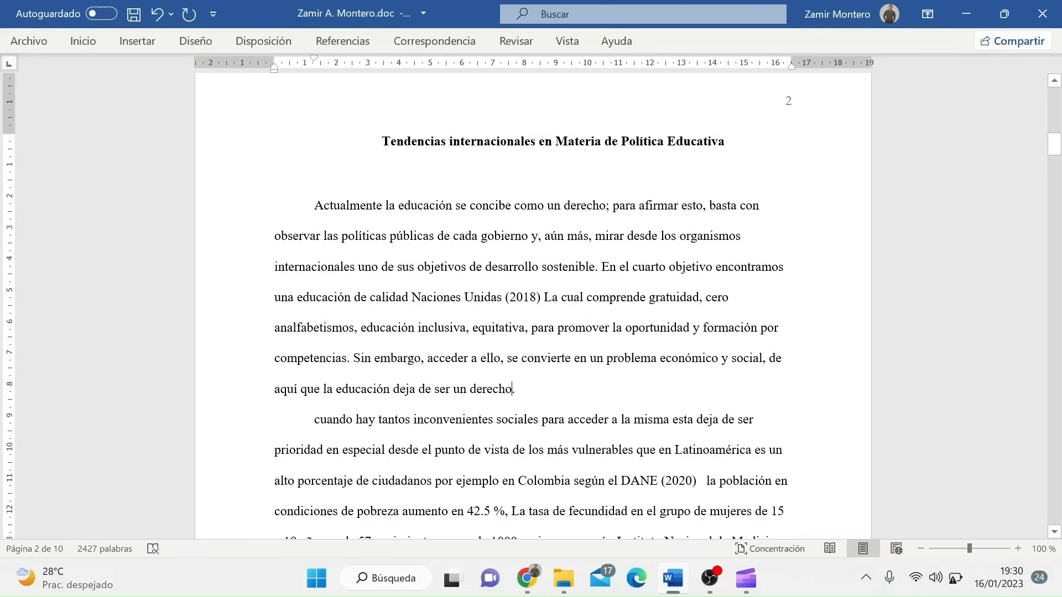
drag(314, 205, 340, 205)
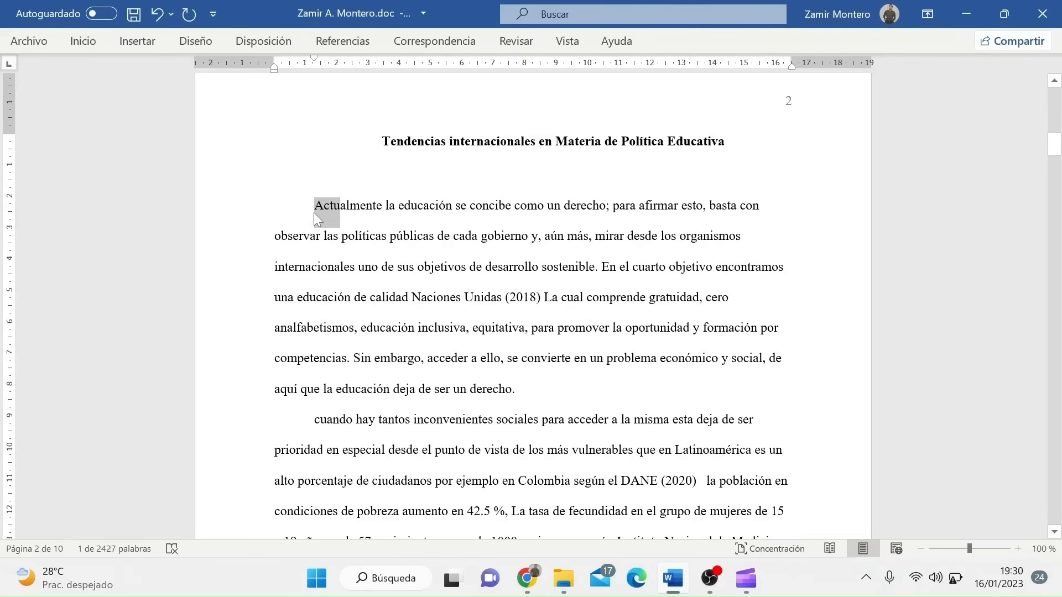
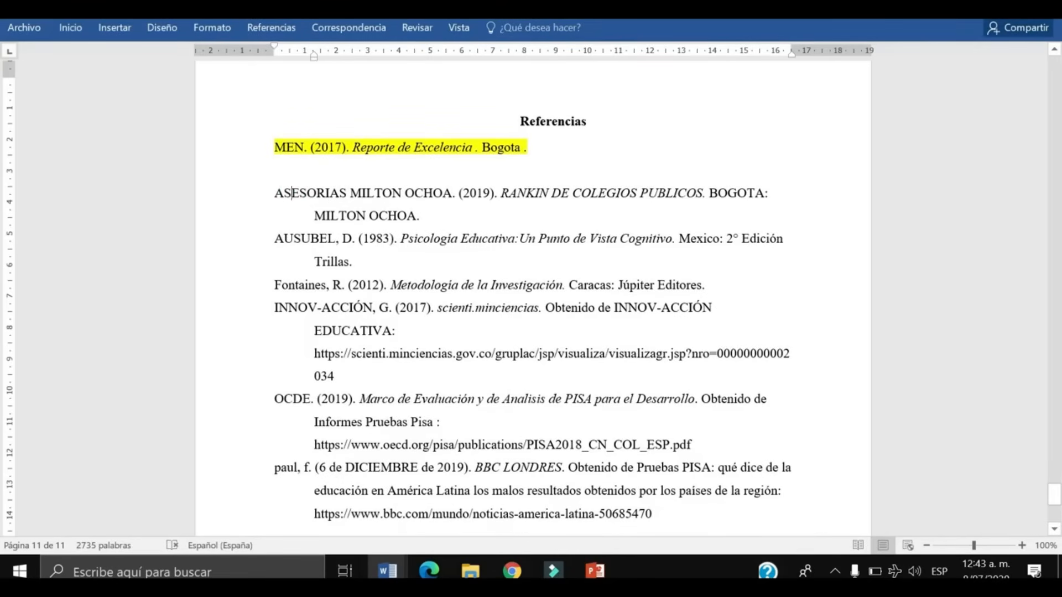
- Delete the old reference list on page 11, including its bold "Referencias" heading
drag(273, 146, 332, 528)
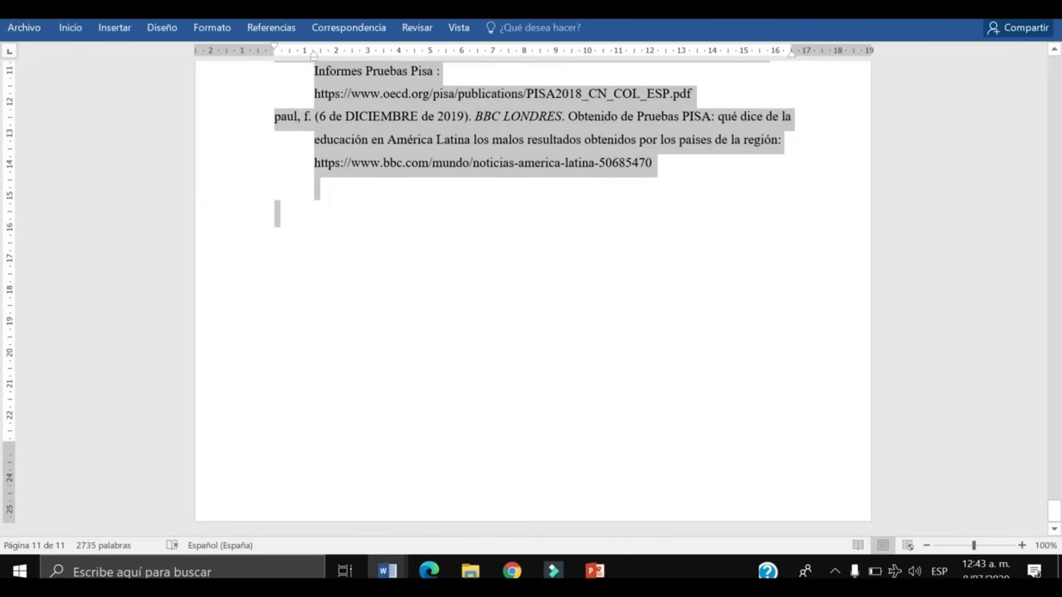
key(Delete)
scroll(453, 332, up, 3)
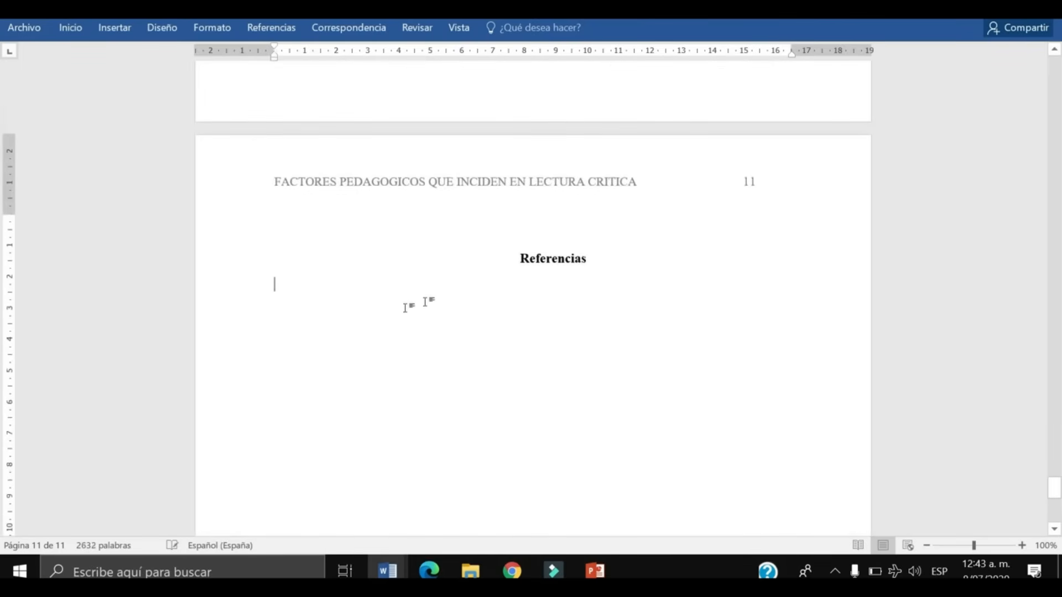
drag(620, 268, 521, 260)
key(Delete)
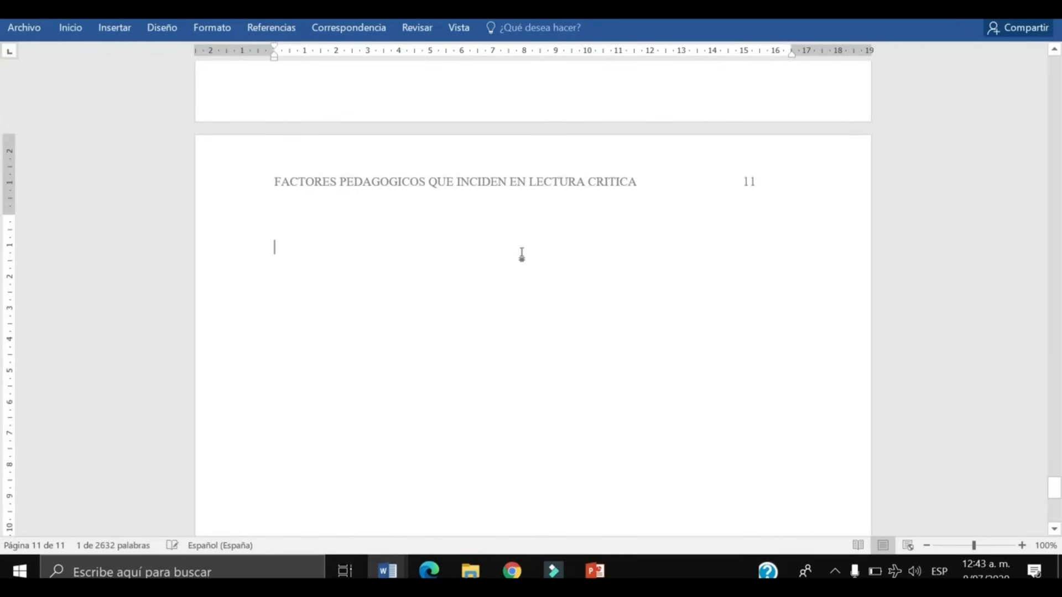
- Insert the built-in "Referencias" bibliography on the empty page 11 and check the order of the MEN (2017) entry
click(272, 29)
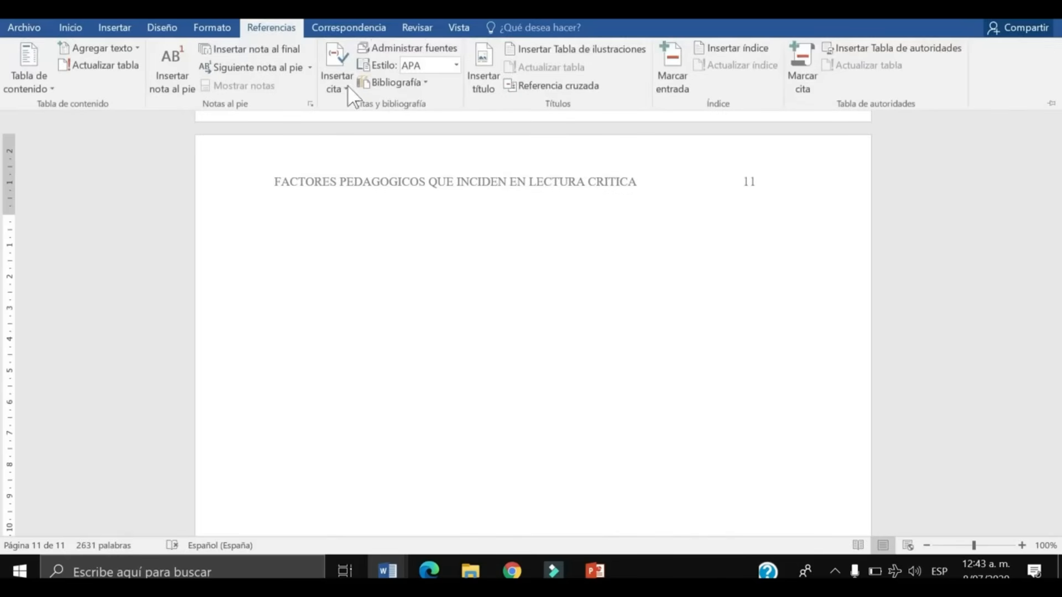
click(410, 84)
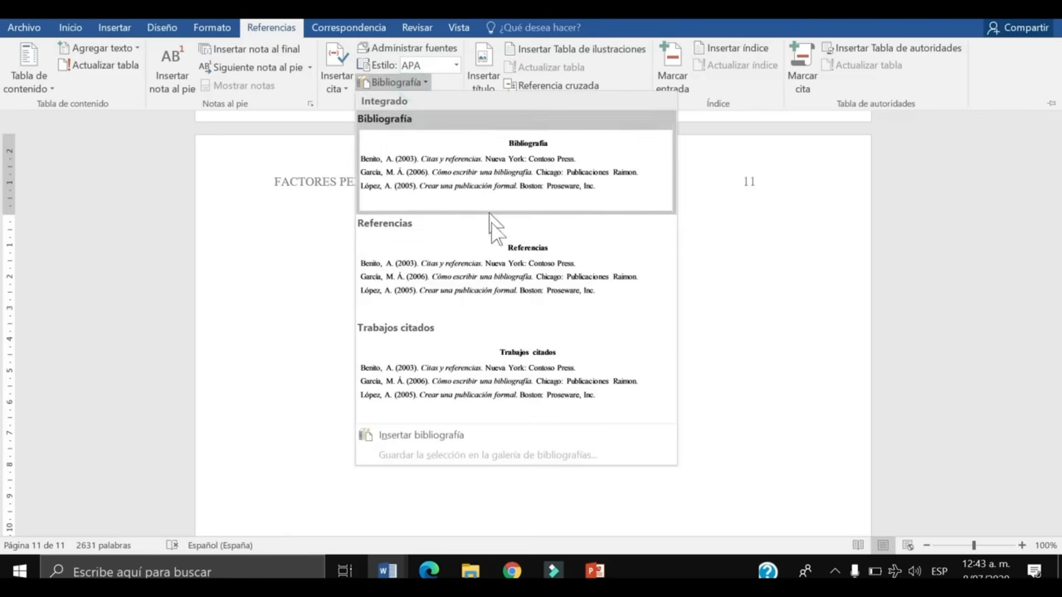
click(503, 275)
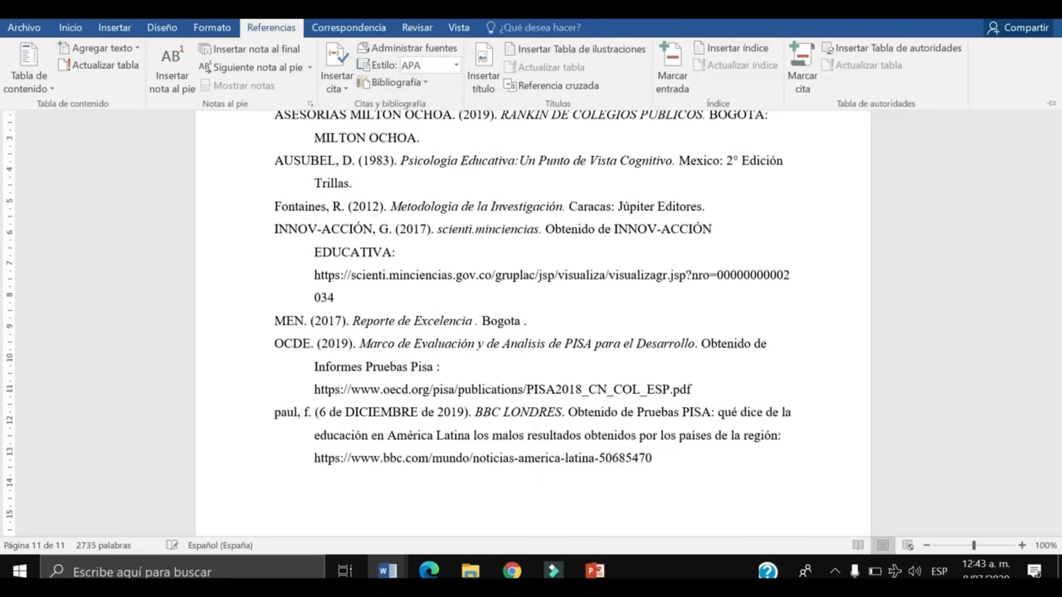
scroll(285, 285, up, 3)
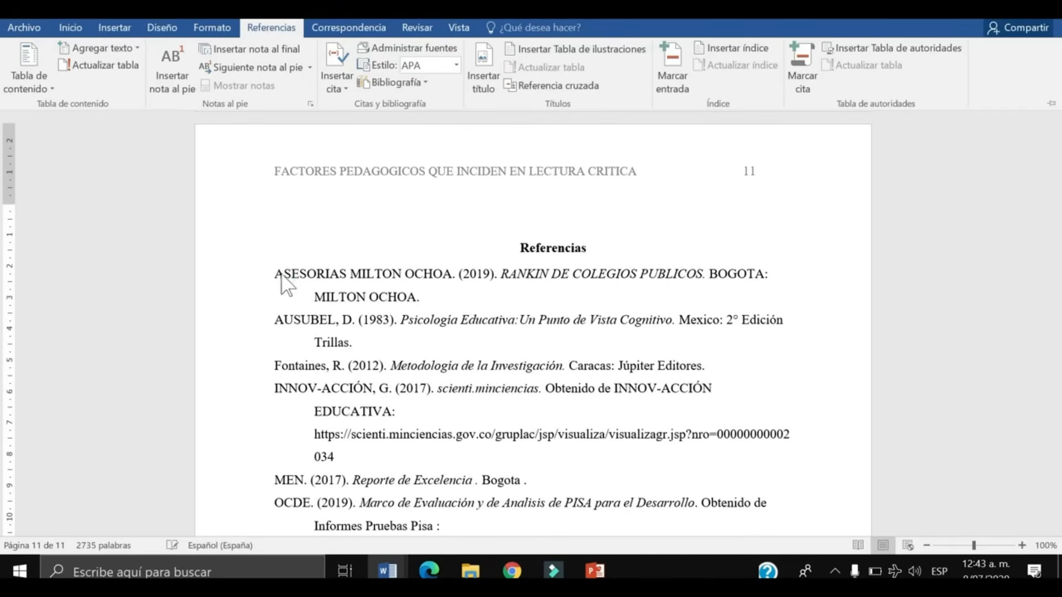
click(282, 279)
scroll(282, 279, down, 3)
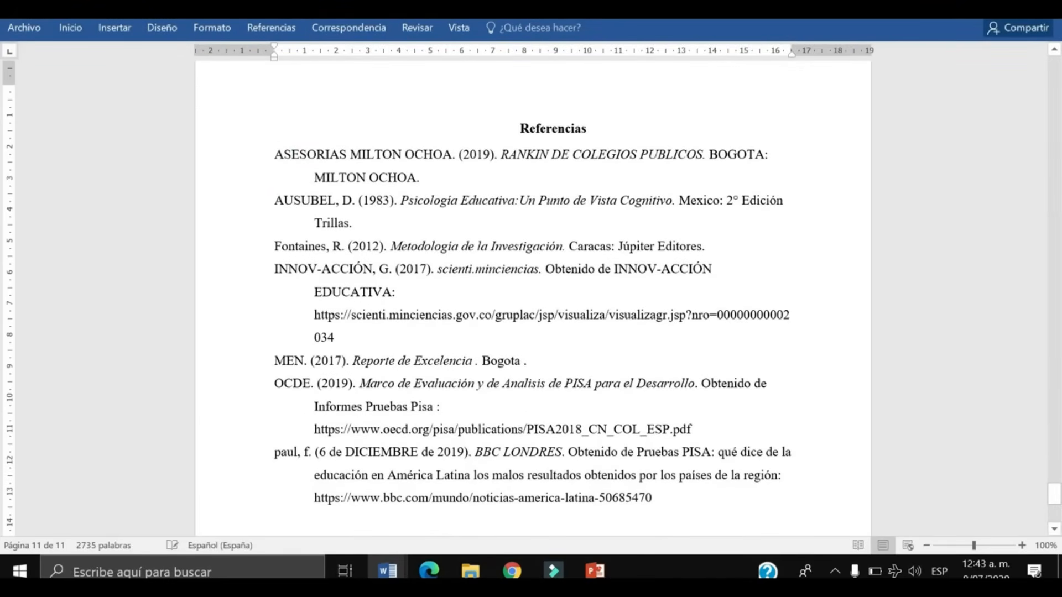
drag(276, 360, 531, 363)
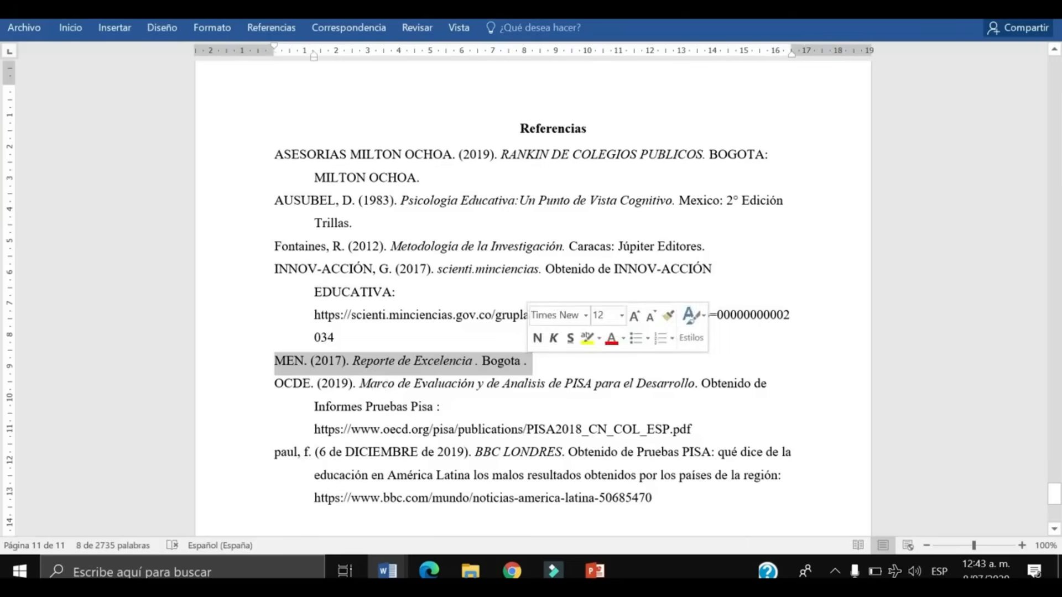
- Remove the blank line above the "Referencias" heading on page 11
scroll(531, 331, up, 2)
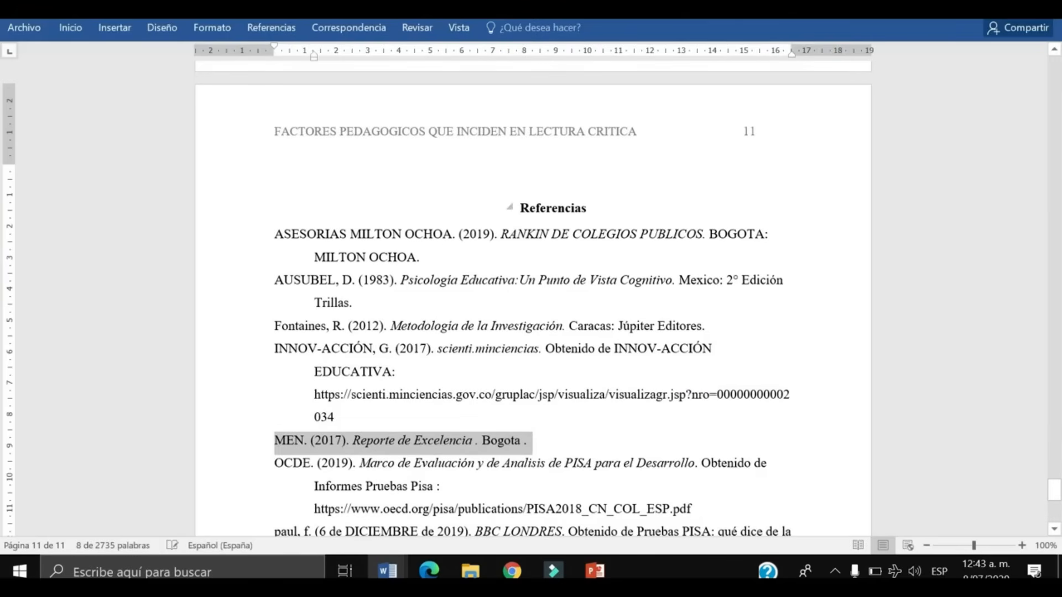
click(529, 187)
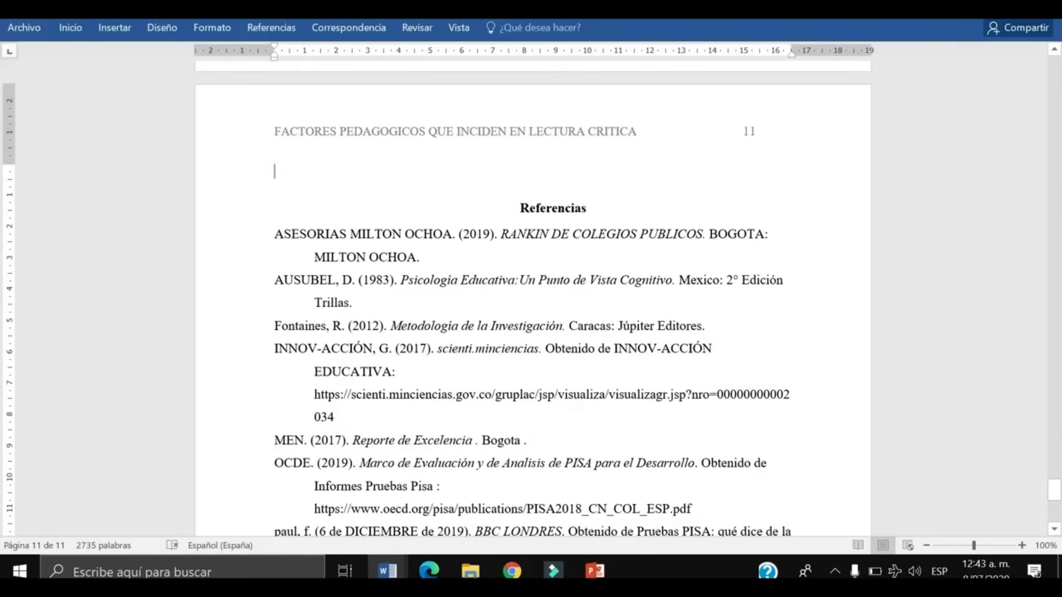
key(BackSpace)
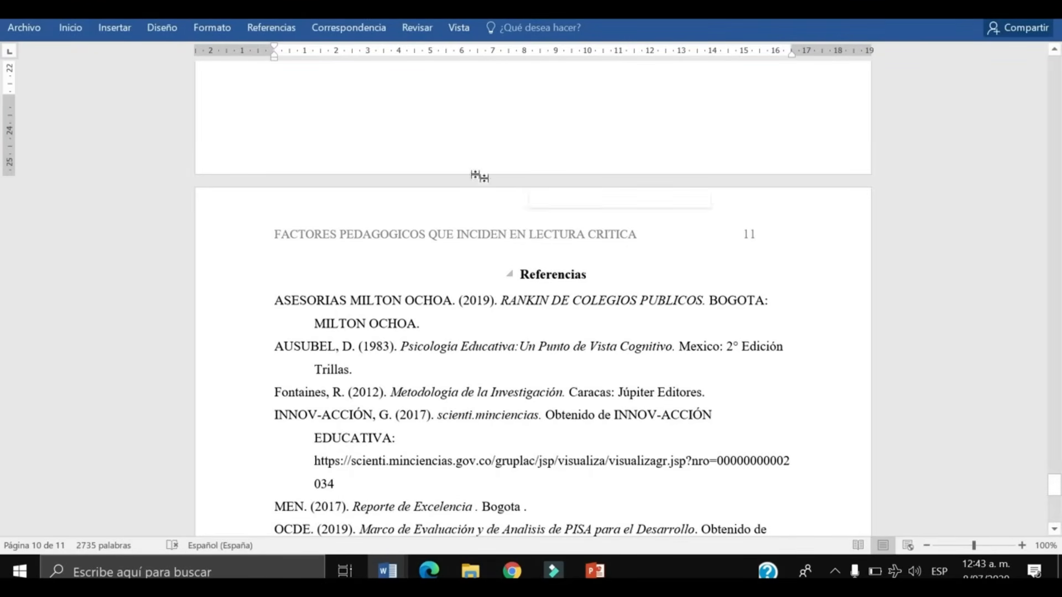
- Count the words in the red paragraph on page 5 that begins "La tecnología como concepto escolar"
scroll(479, 182, up, 6)
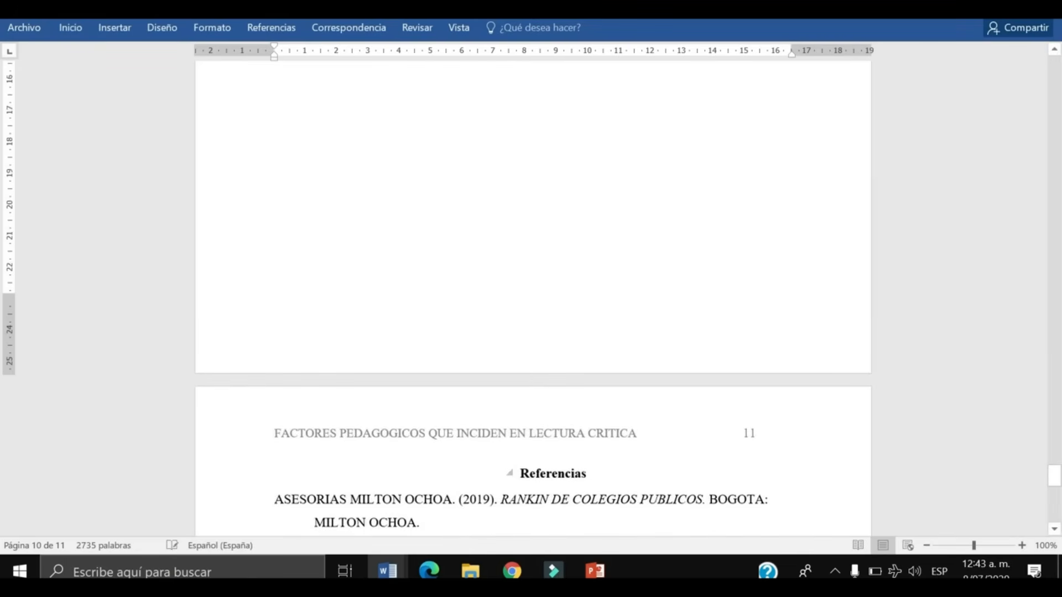
drag(1055, 474, 1058, 242)
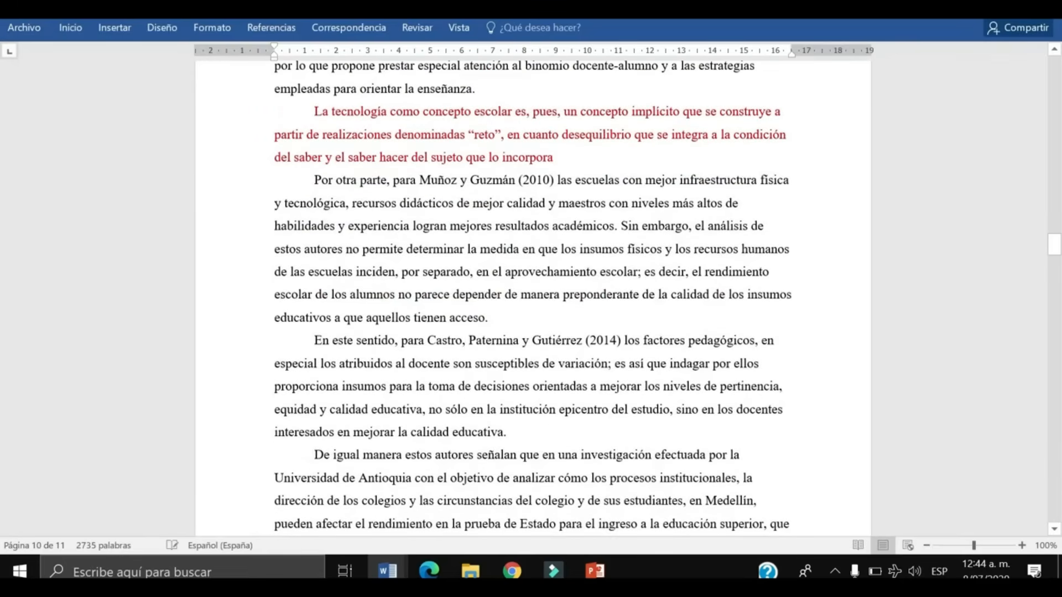
drag(315, 111, 523, 136)
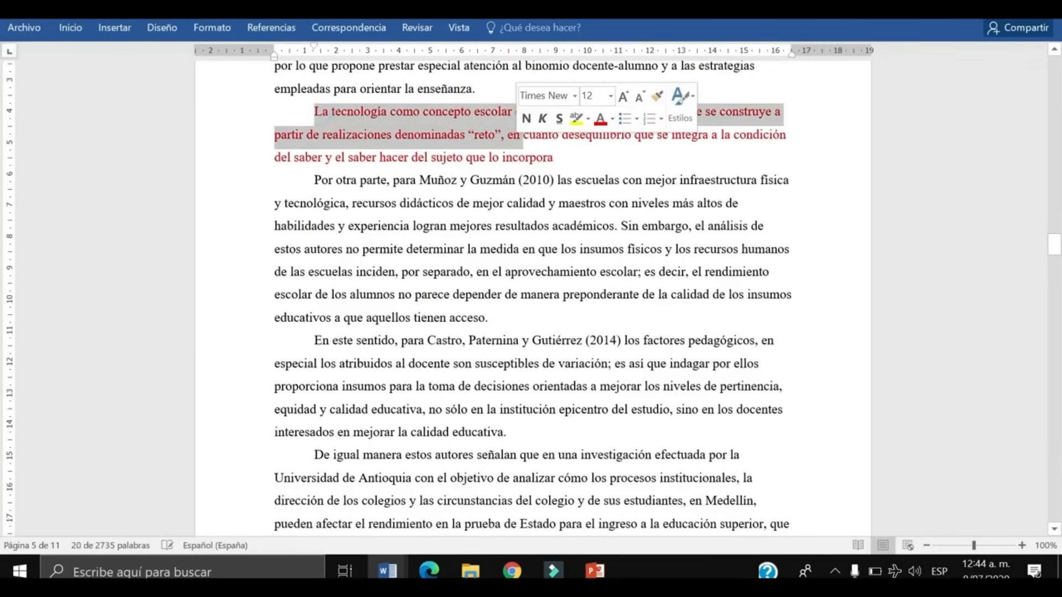
click(550, 170)
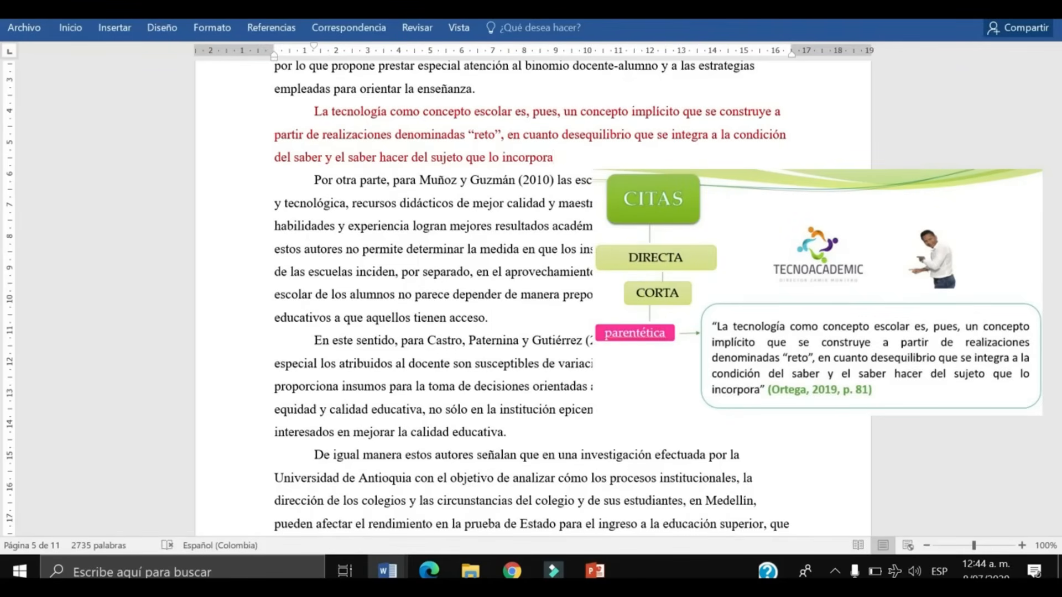
drag(554, 158, 314, 112)
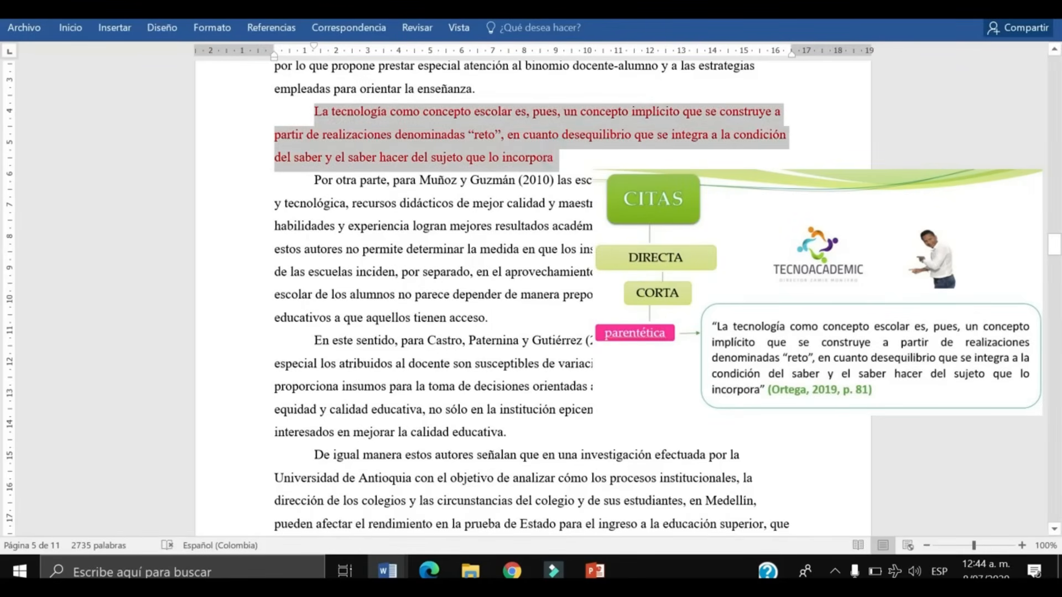
click(415, 30)
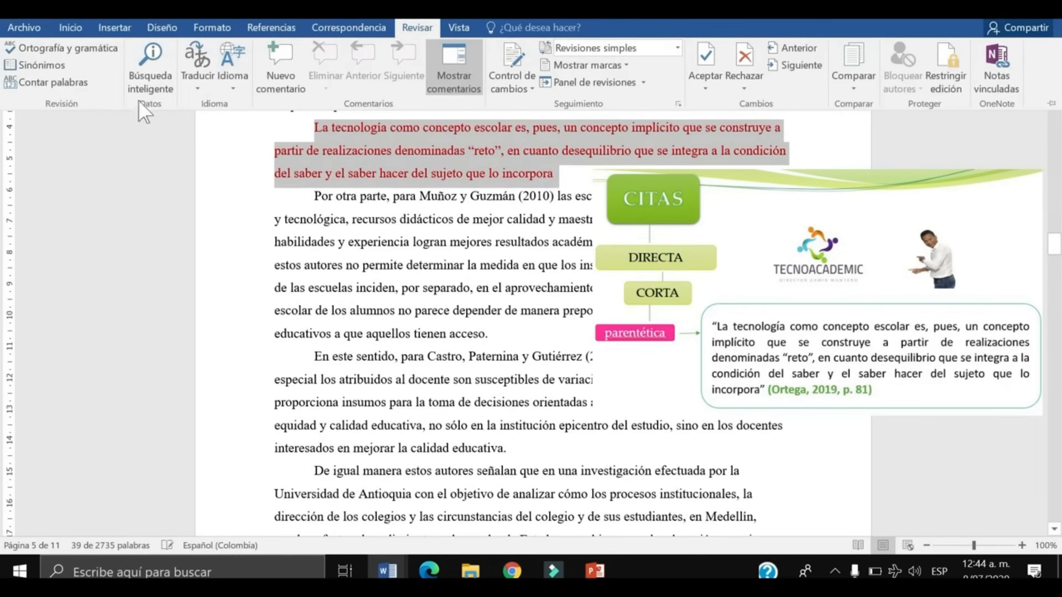
click(79, 87)
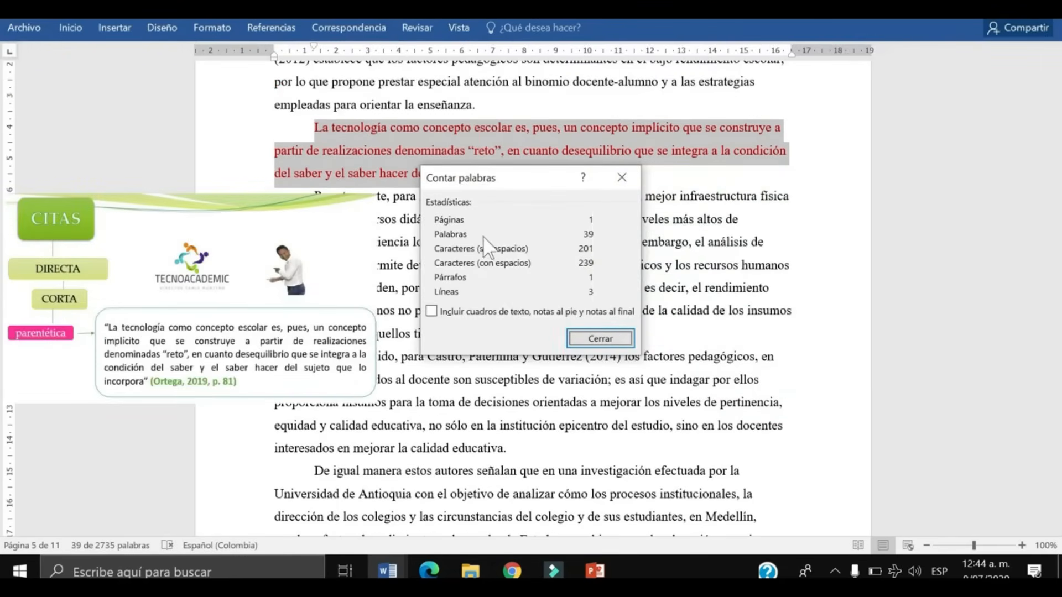
click(609, 336)
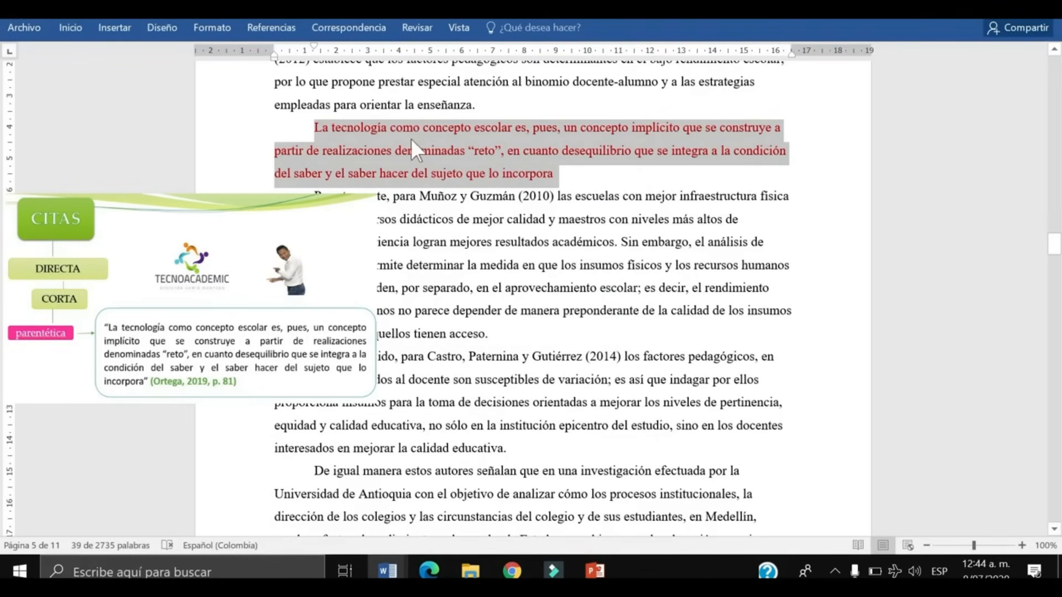
- Enclose the red paragraph on page 5 in quotation marks, leaving the cursor after the closing mark
click(314, 128)
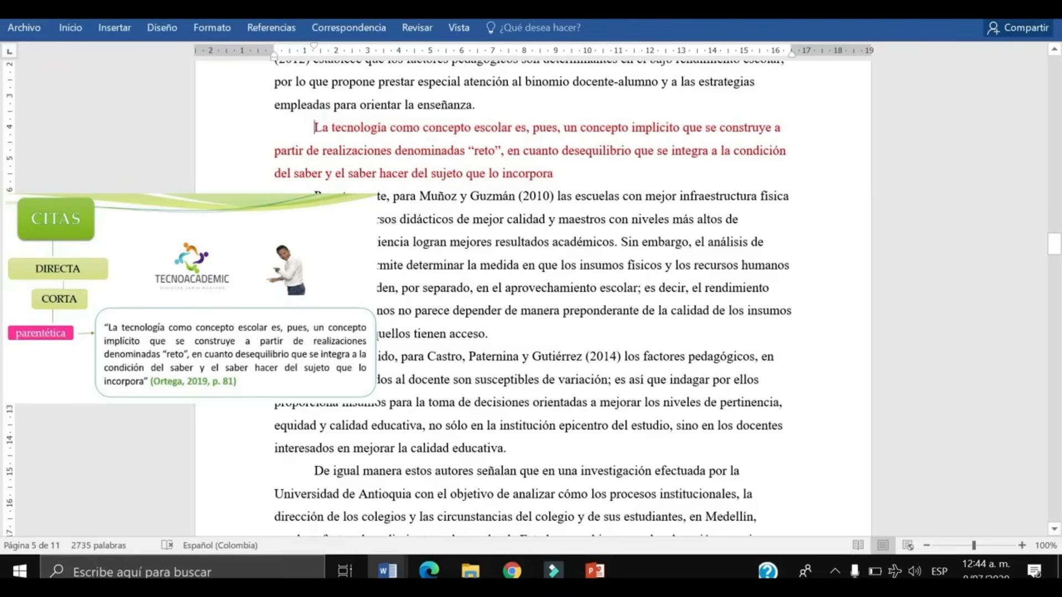
text(“)
click(553, 174)
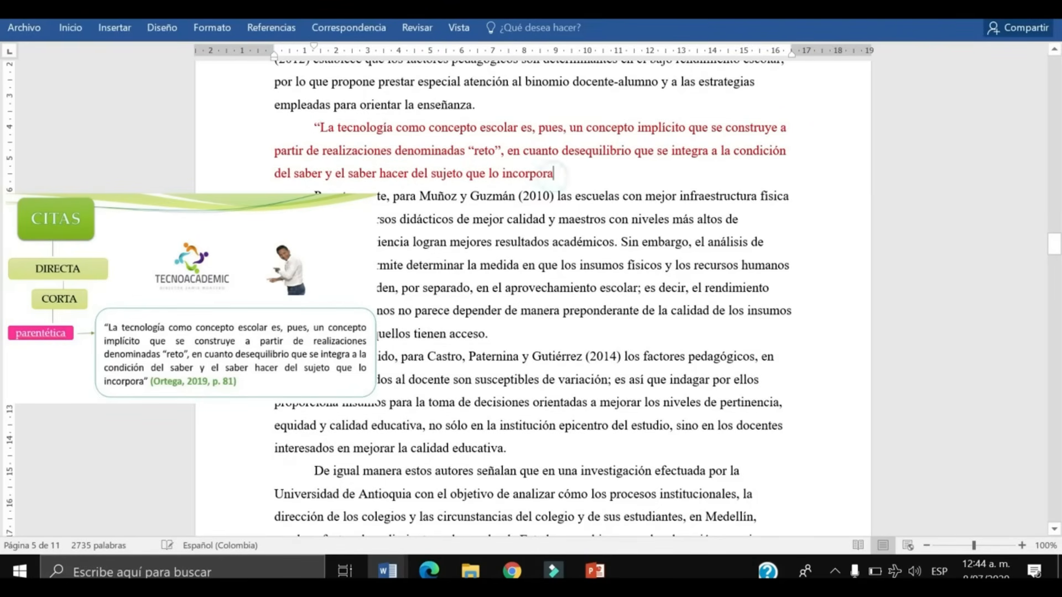
text(”)
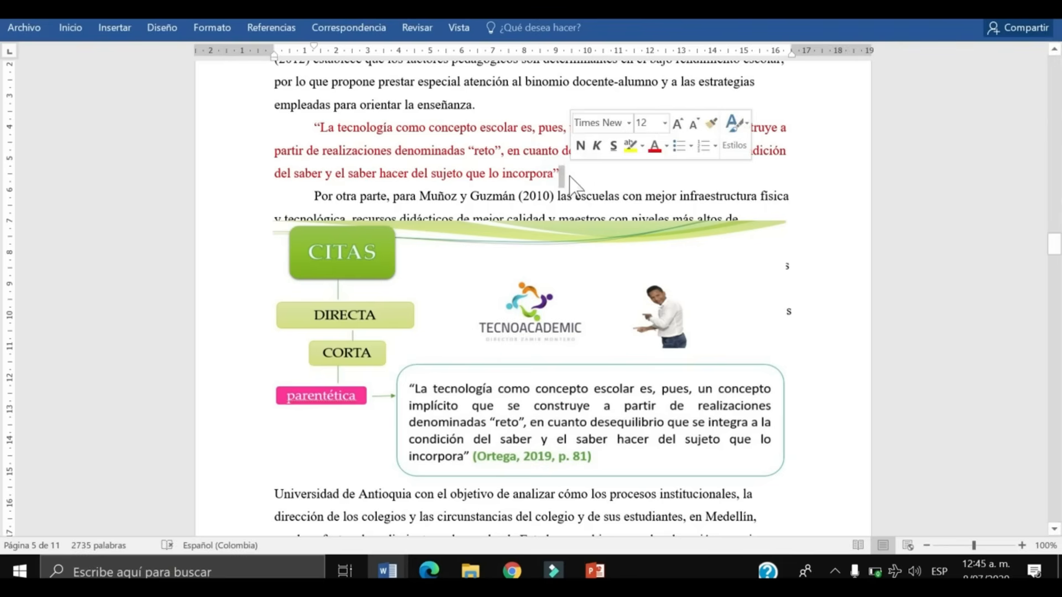
click(559, 174)
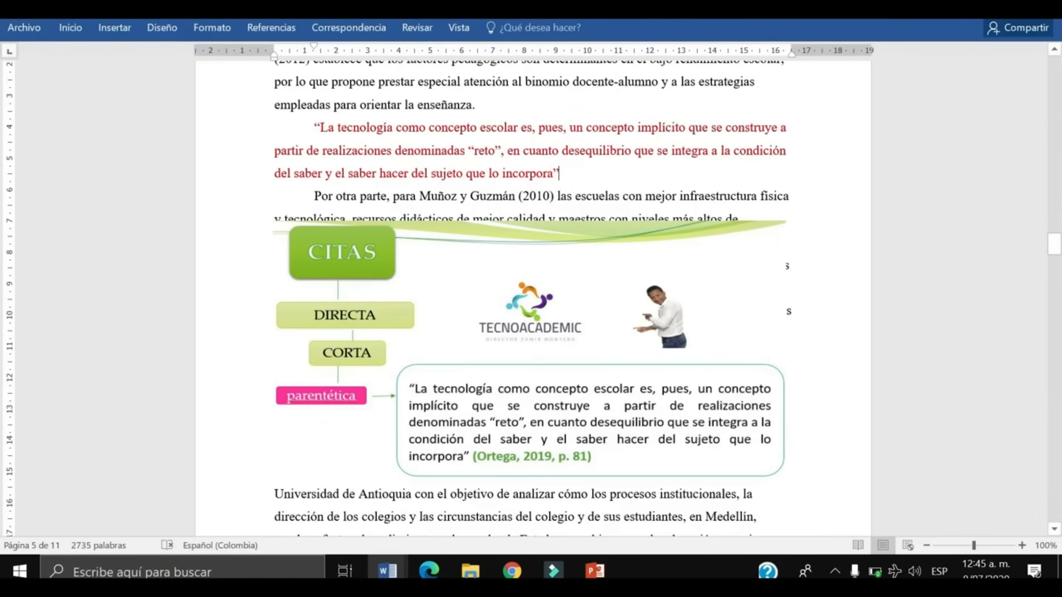
- Switch to Chrome, check the title page of "El concepto escolar de tecnología: una mirada alternativa" in Google Books, and return to Word
click(513, 570)
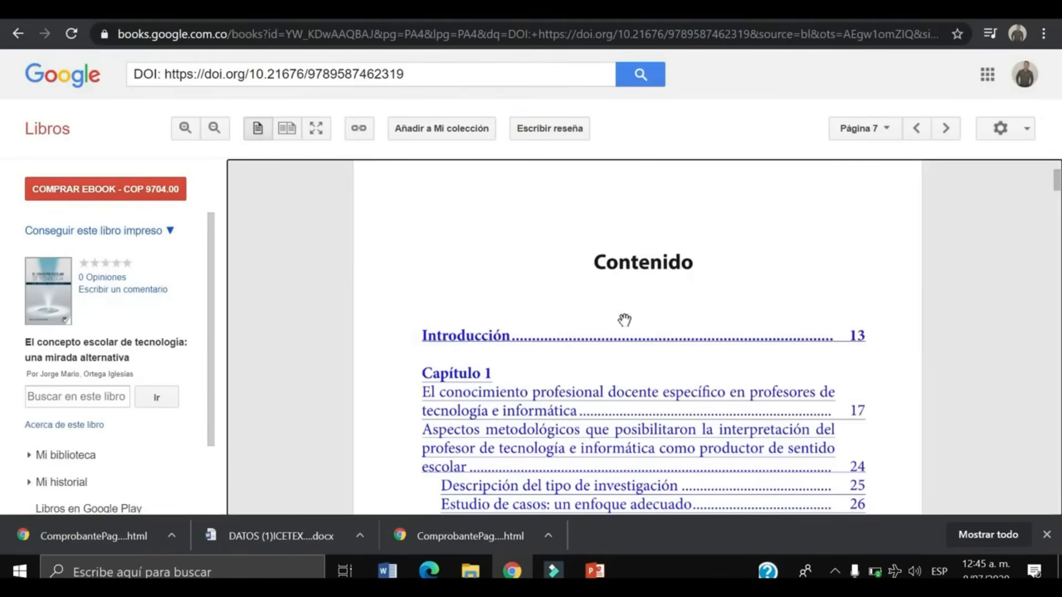
scroll(625, 319, up, 10)
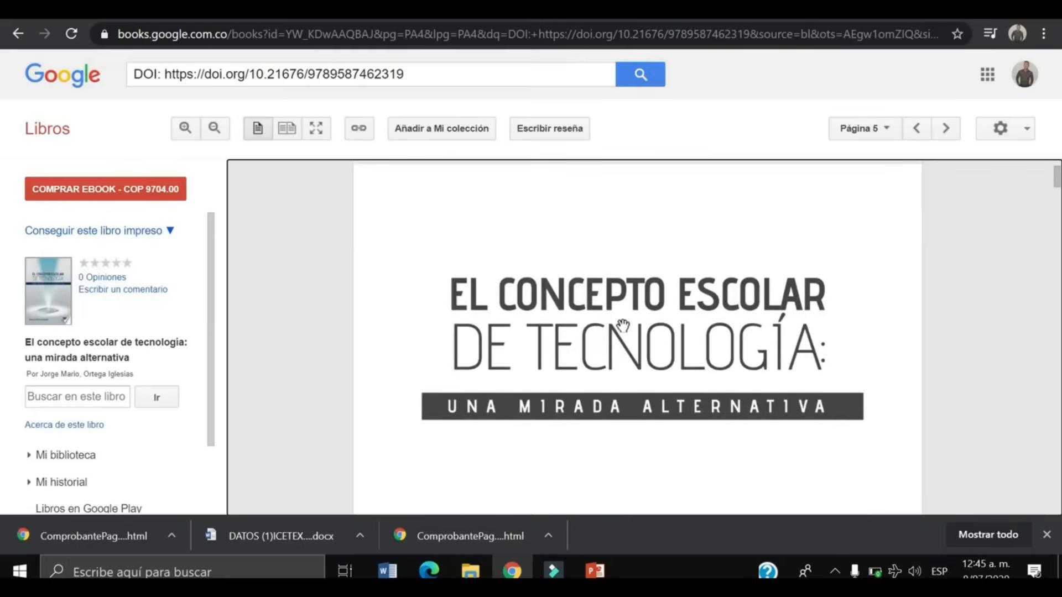
scroll(622, 325, down, 2)
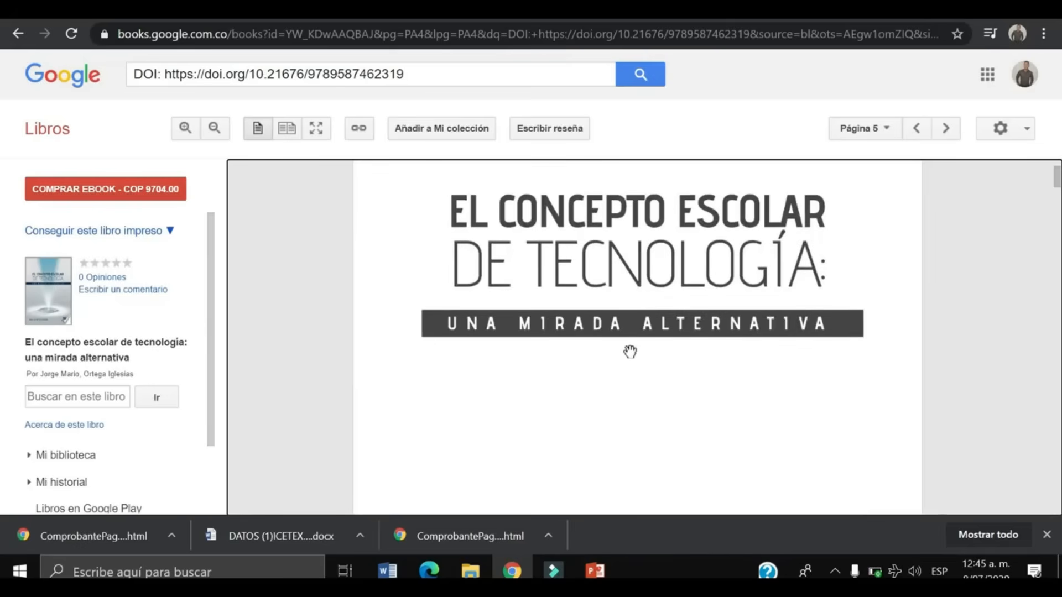
key(alt+Tab)
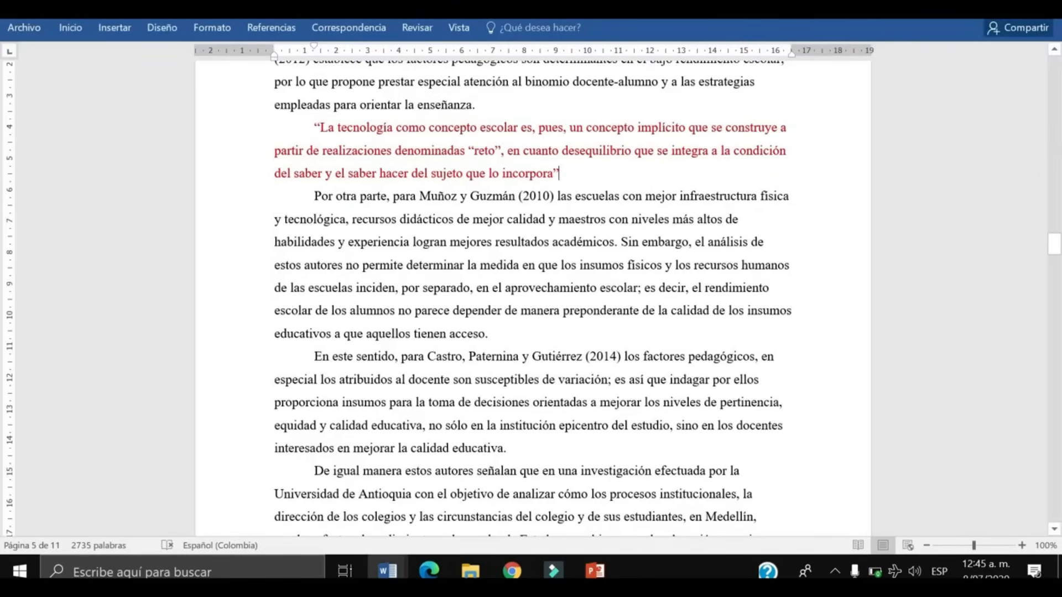
- Start a new book source for a citation after the red quotation and add the author's surname and first name
click(277, 32)
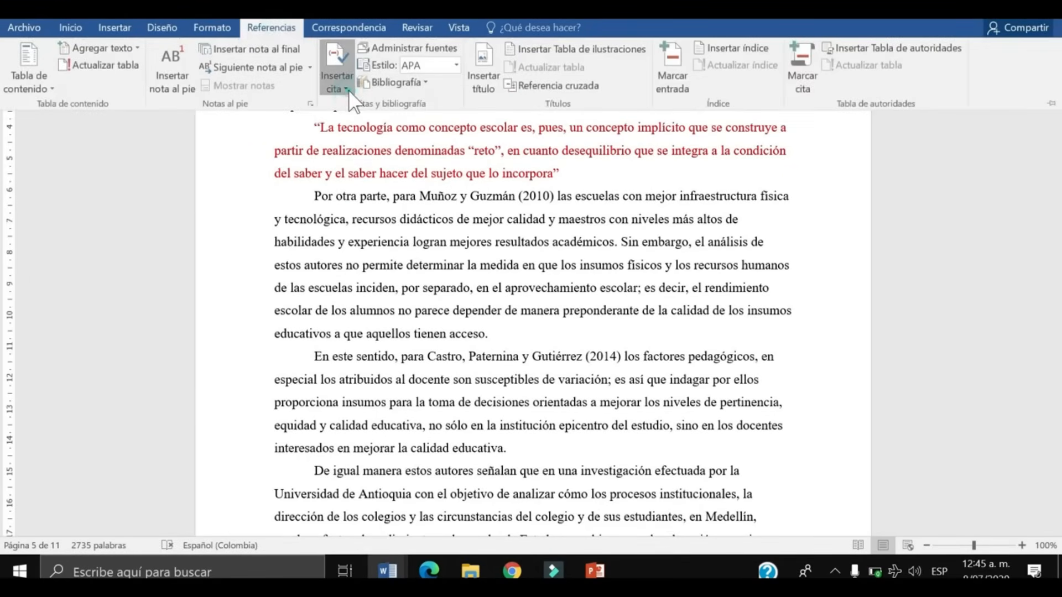
click(346, 89)
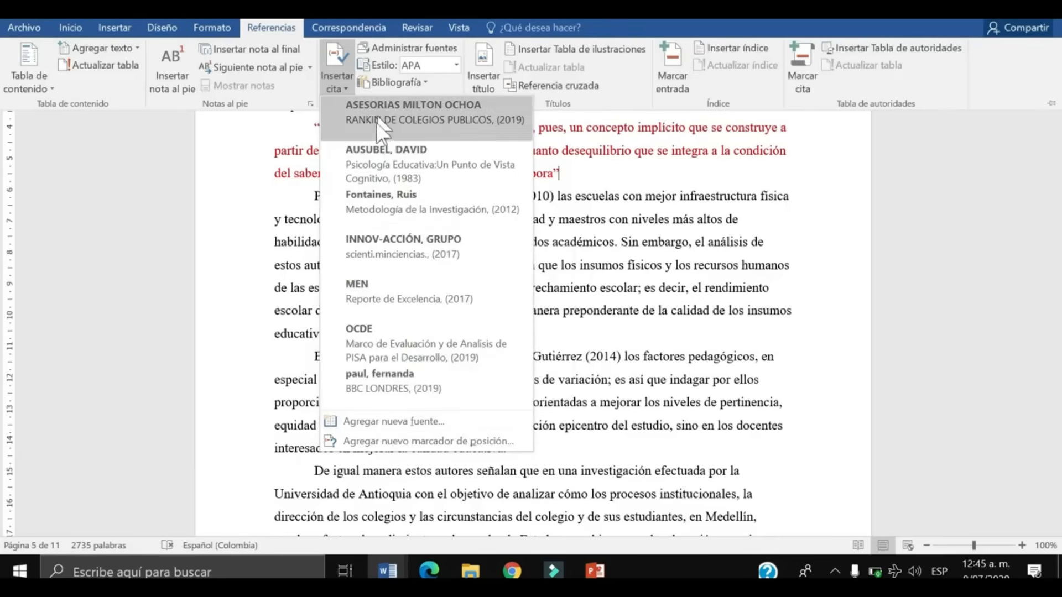
click(391, 419)
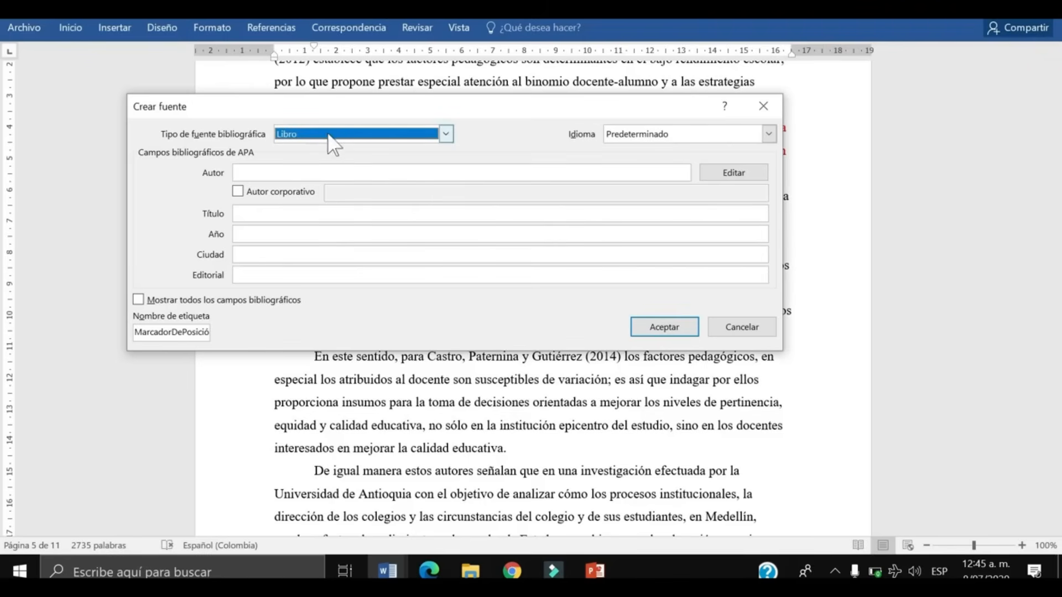
click(266, 172)
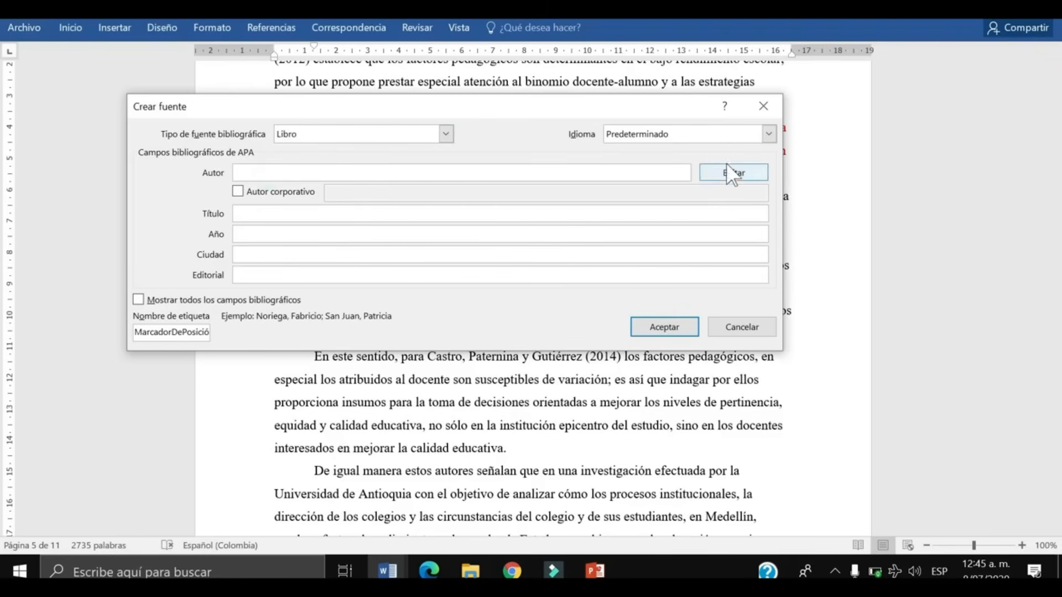
click(726, 178)
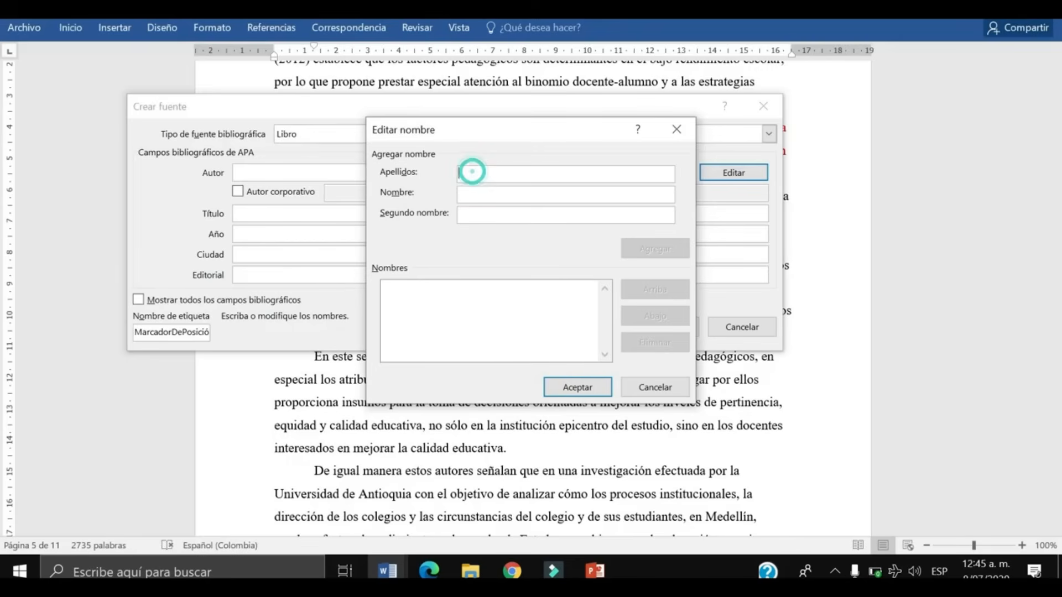
text(O)
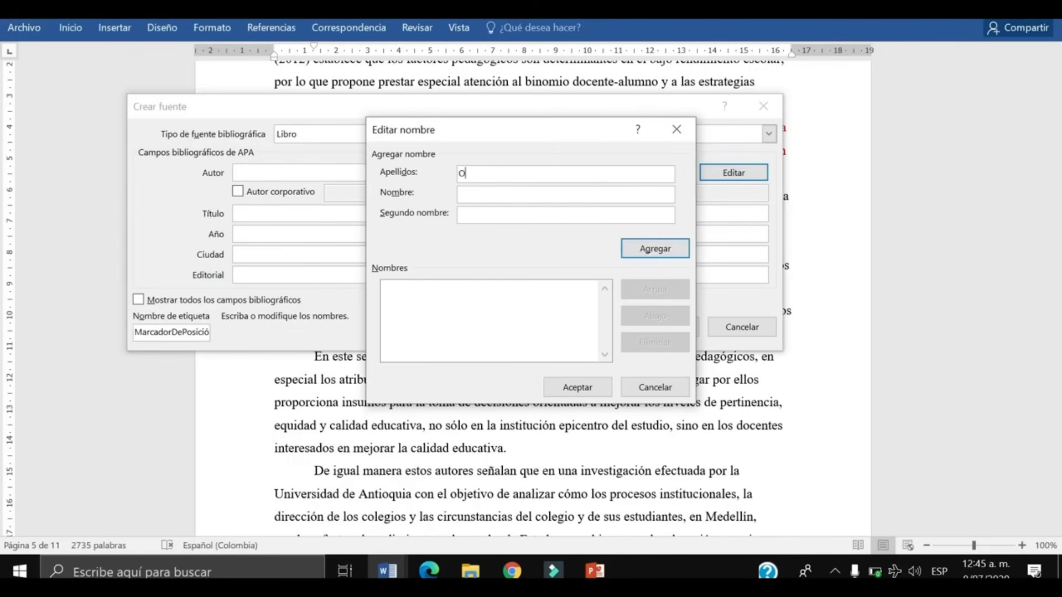
text(RTEGS)
key(BackSpace)
key(BackSpace)
key(BackSpace)
key(BackSpace)
key(BackSpace)
text(rtega)
click(481, 195)
text(Jorge)
click(642, 254)
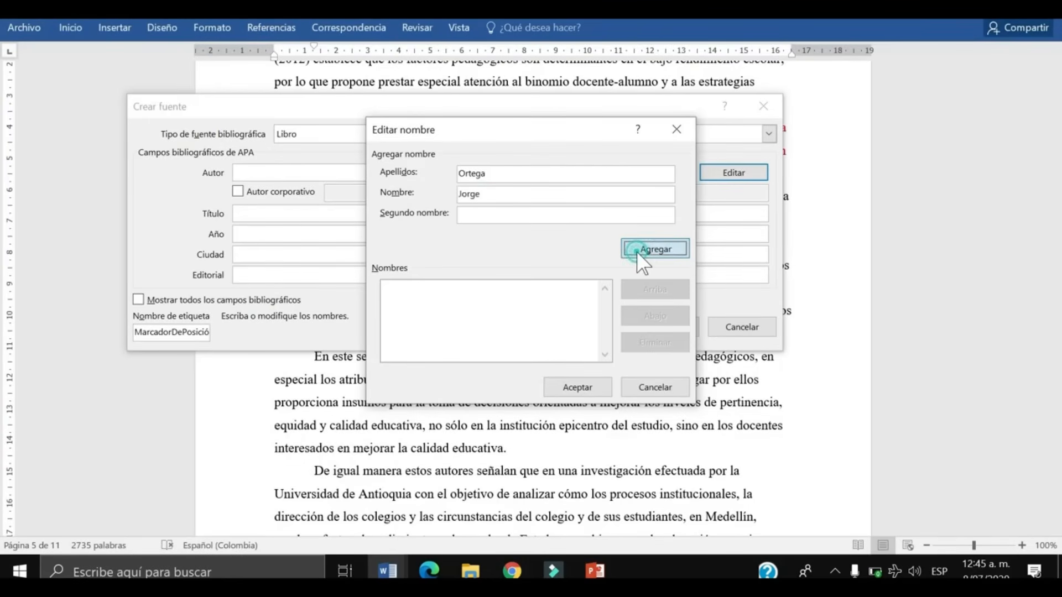
click(577, 387)
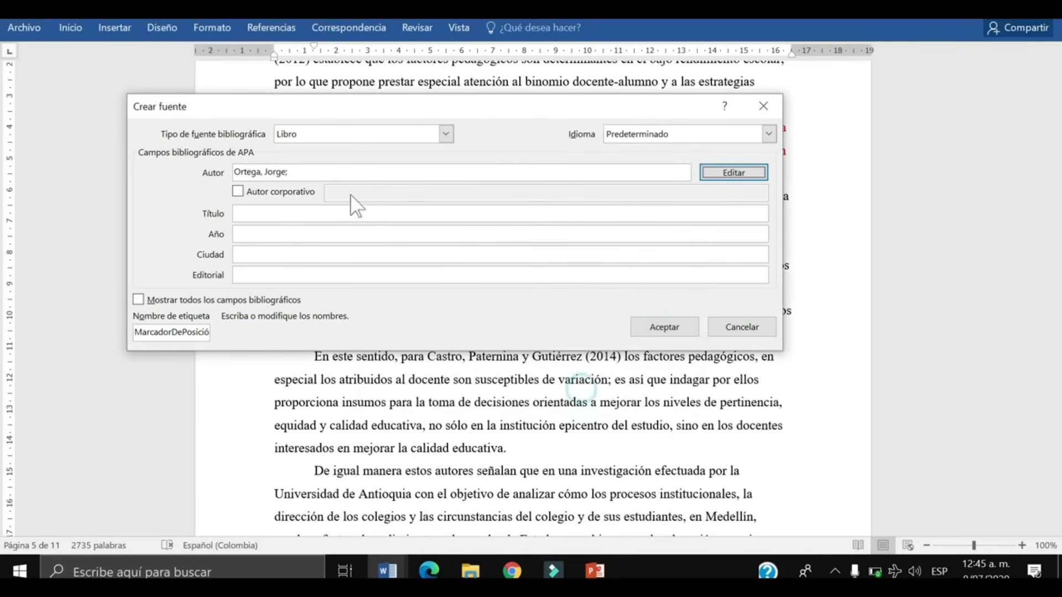
- Complete the source with title "El concepto escolar de tecnologia una mirada alternativa", year 2019 and publisher Unimagdalena, and save it in both source lists
click(255, 216)
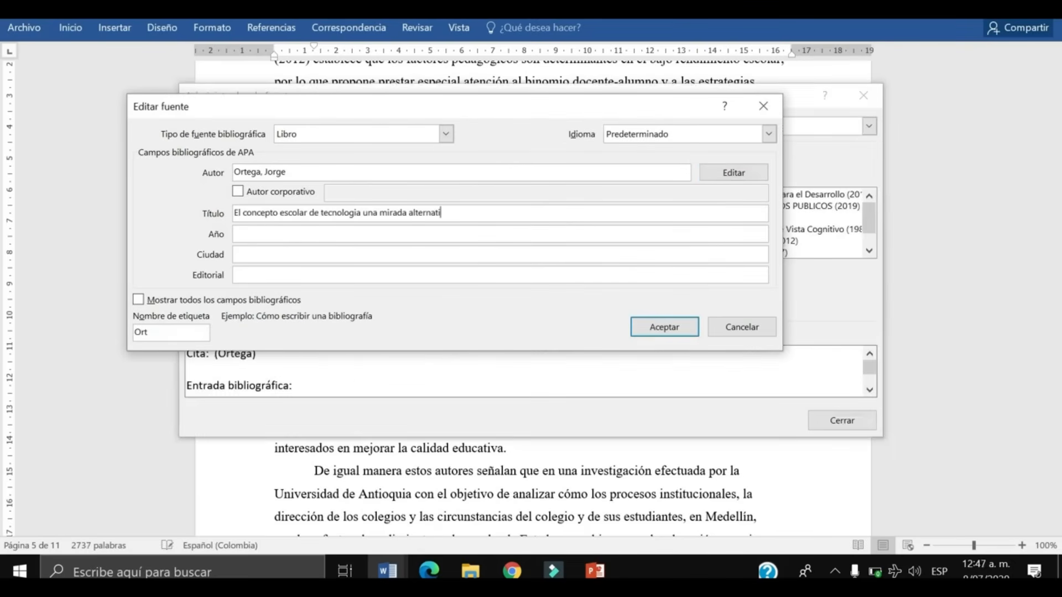
text(va)
click(269, 236)
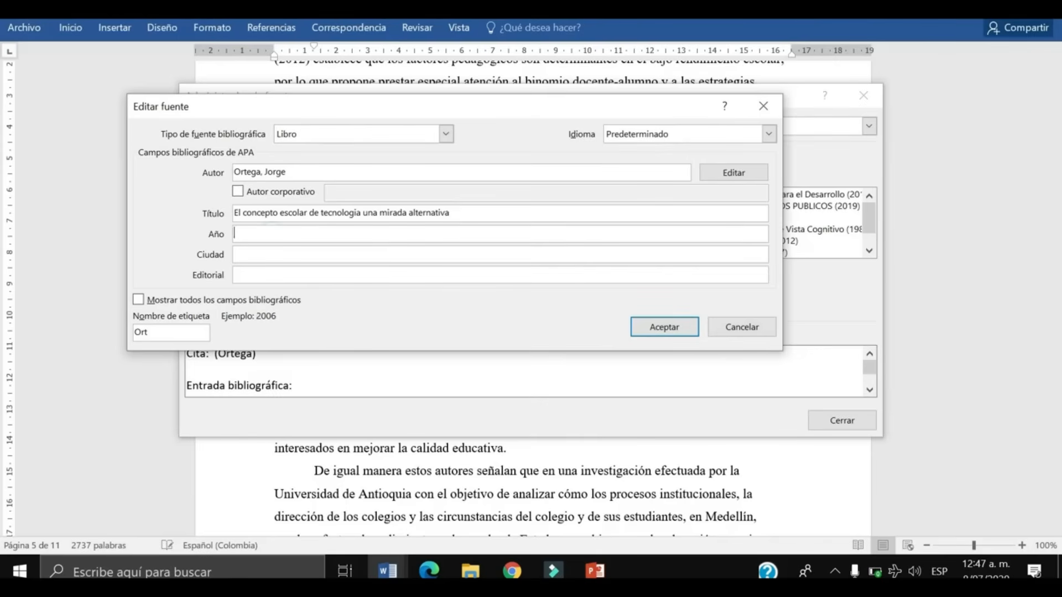
text(2019)
click(246, 254)
click(257, 275)
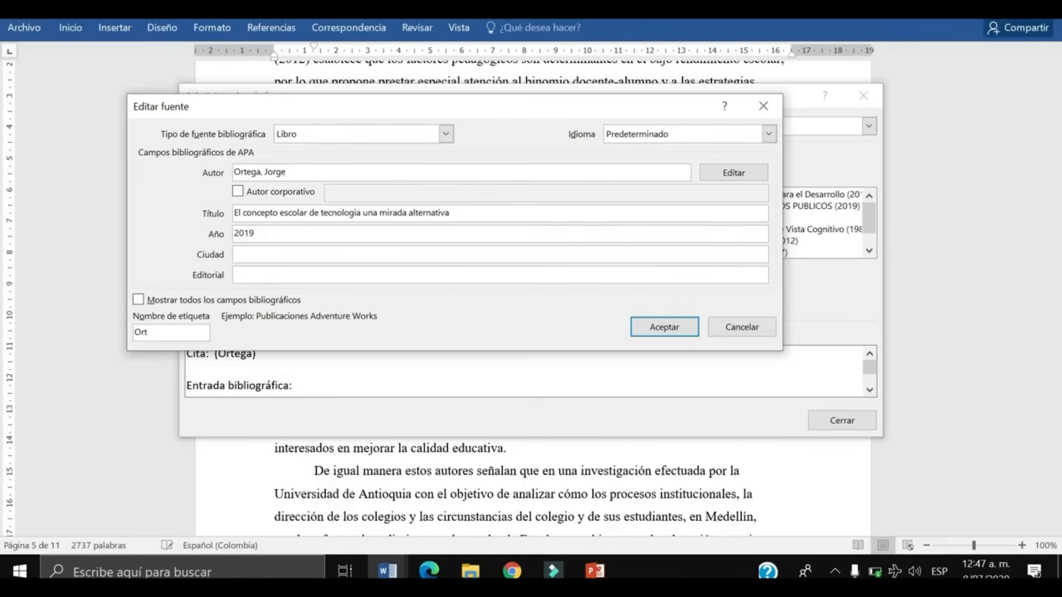
text(Unimagdalena)
click(666, 332)
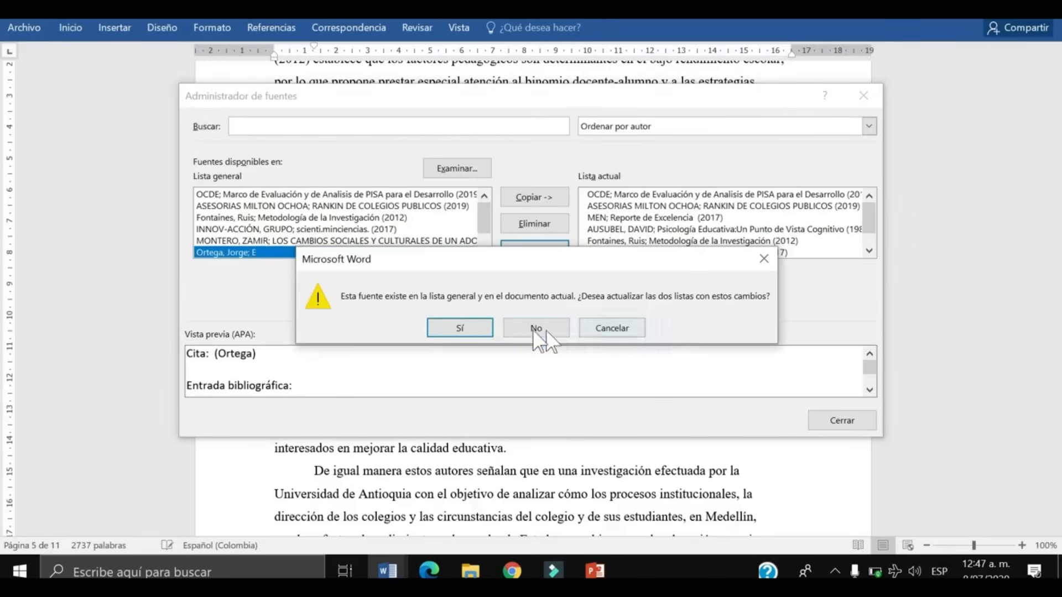
click(476, 328)
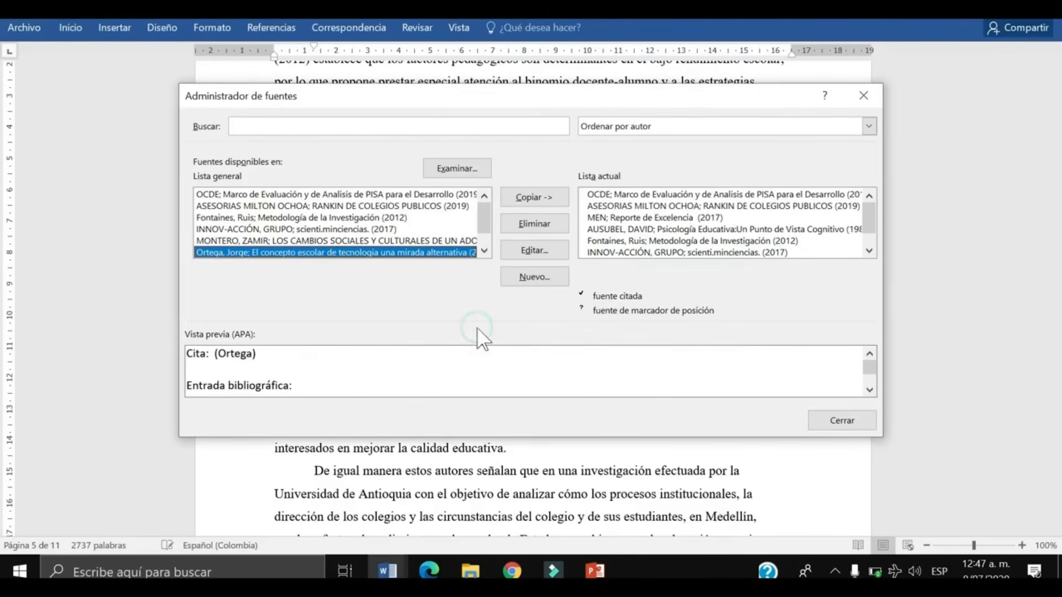
click(837, 425)
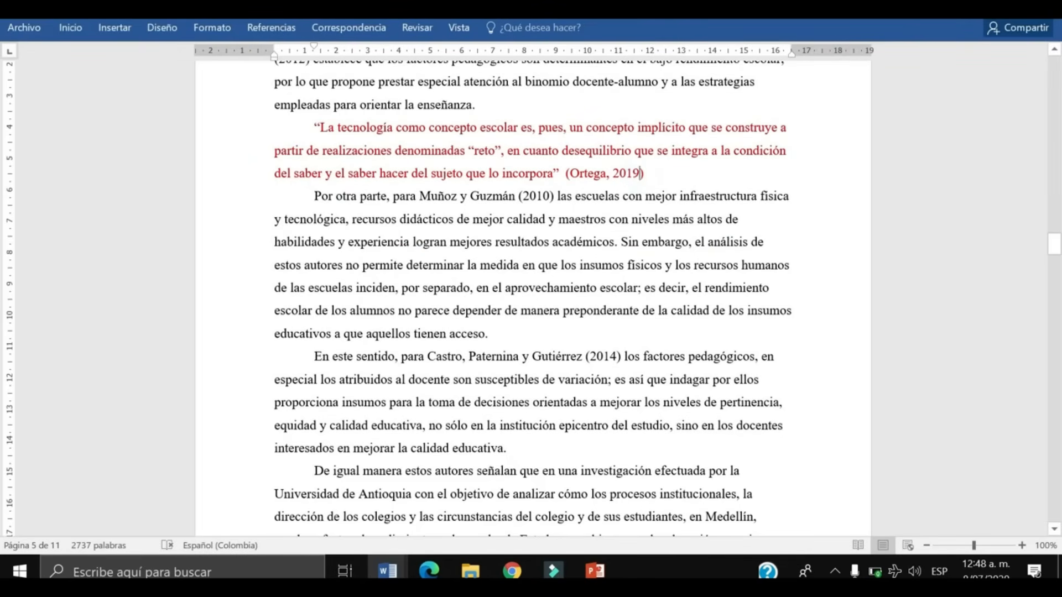
- Add the page reference ",p.81" after the year in the citation that follows the red quotation
text(.)
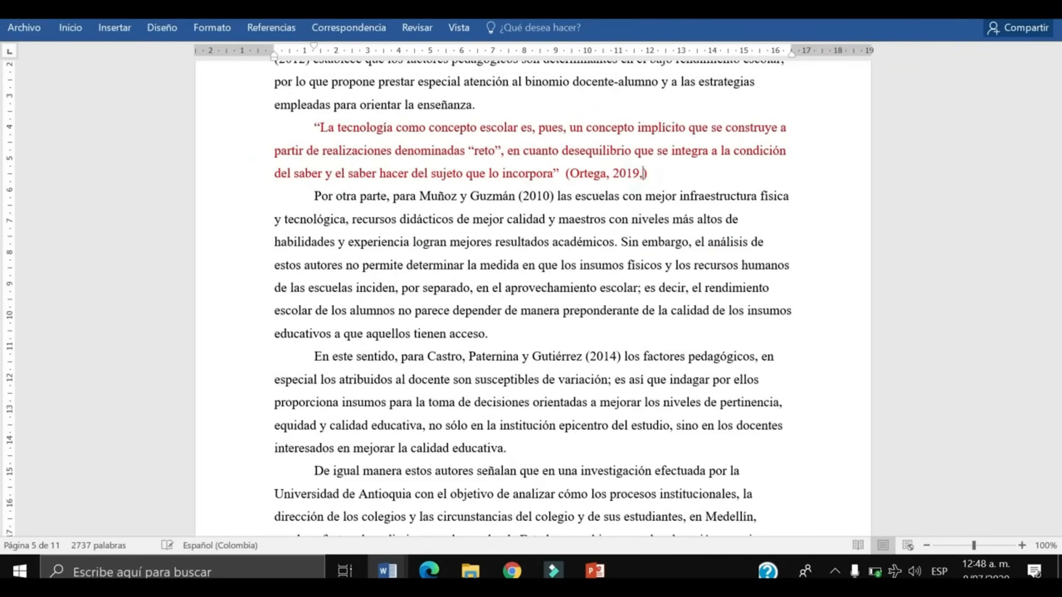
text(p.)
text(81)
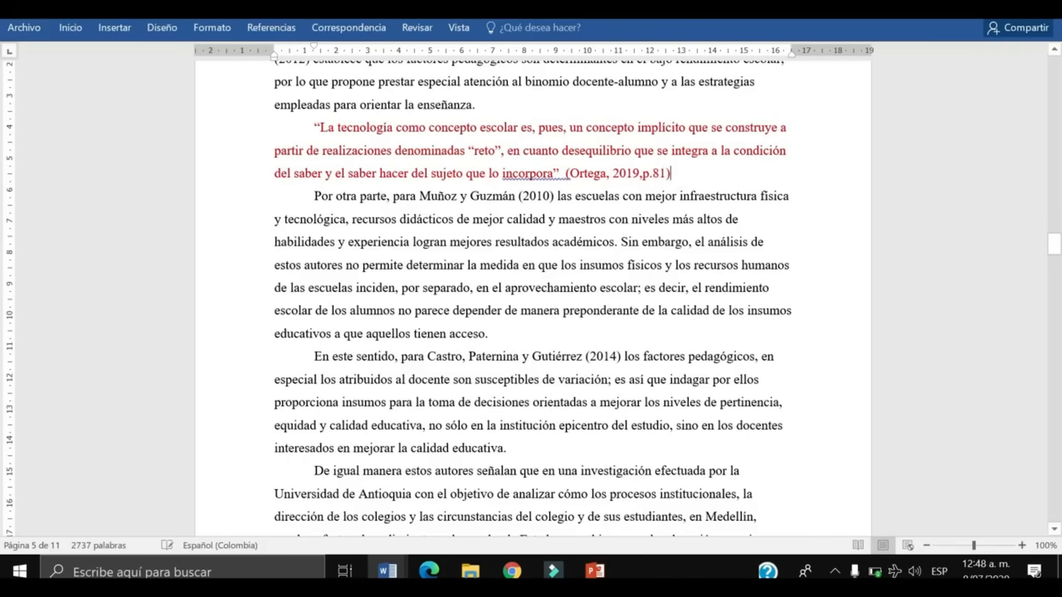
click(560, 173)
click(565, 173)
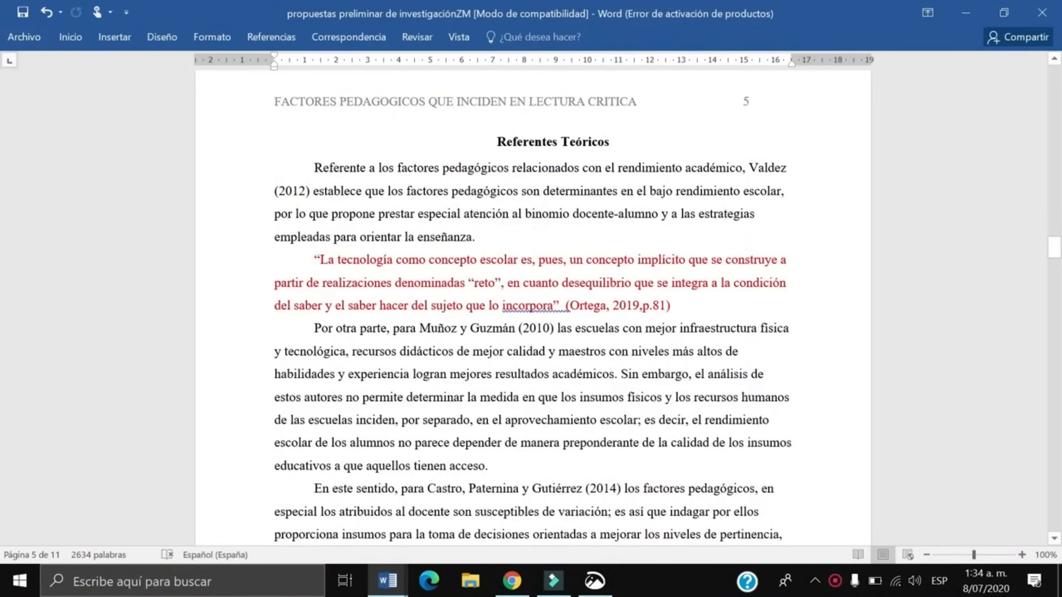
drag(336, 261, 678, 307)
click(654, 325)
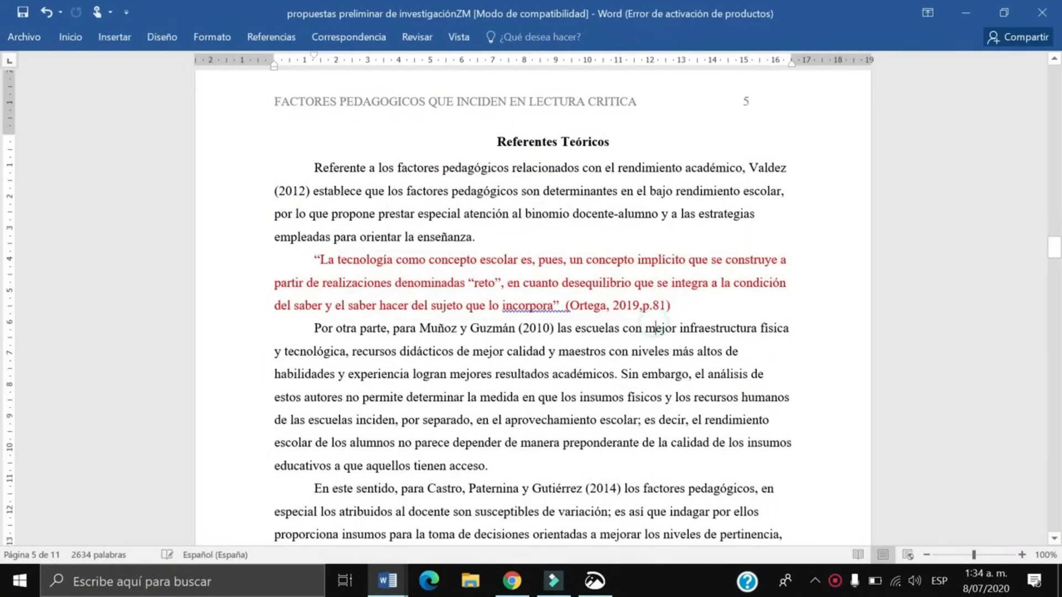
- Delete the existing "Referencias" heading on page 11
drag(1057, 260, 1057, 511)
click(367, 239)
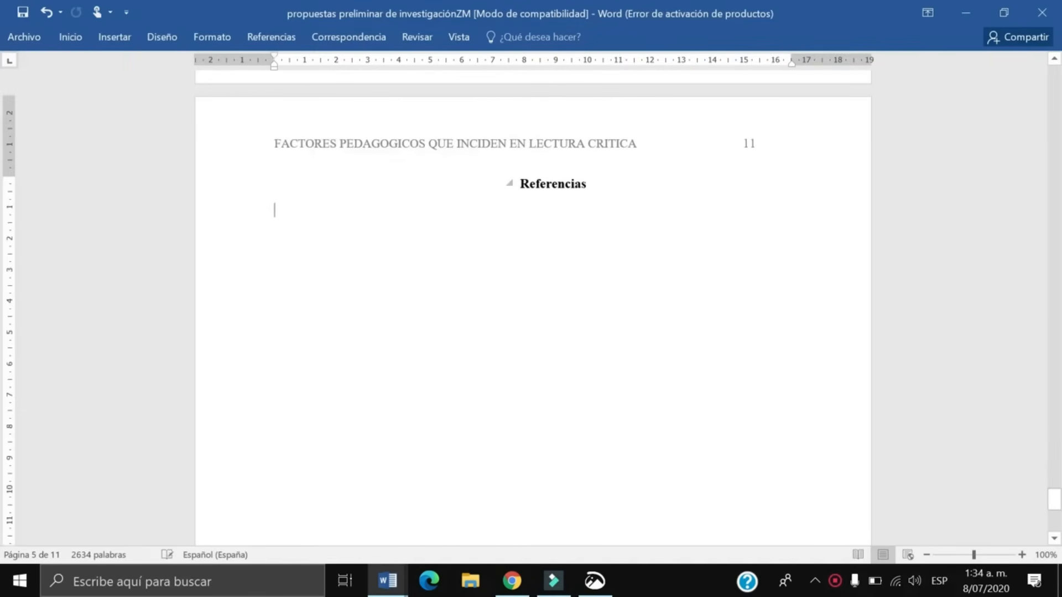
drag(505, 183, 596, 186)
key(Delete)
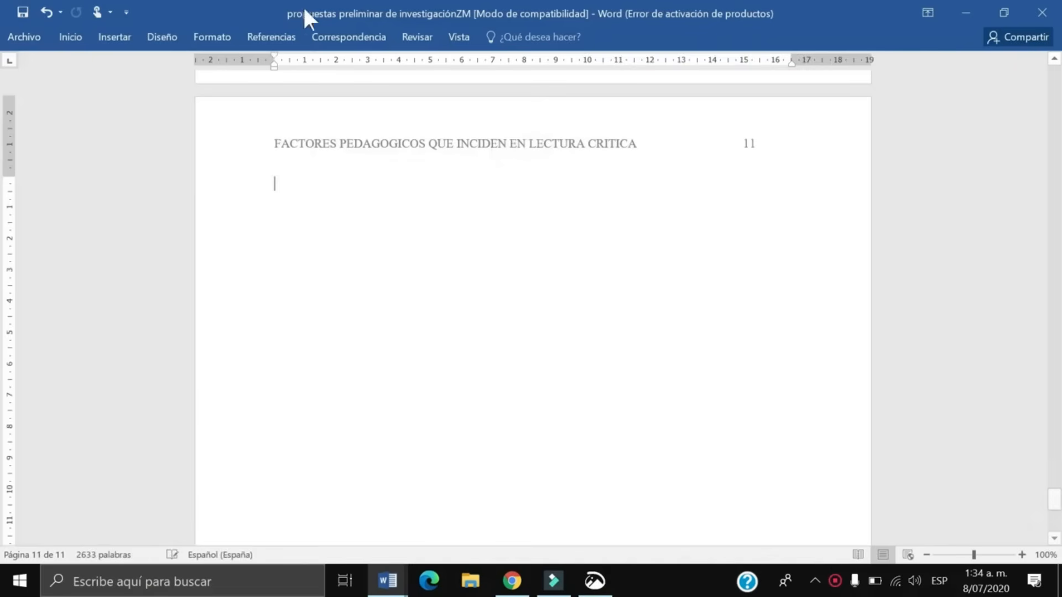
- Insert the built-in "Referencias" bibliography in APA style at the start of page 11
click(257, 37)
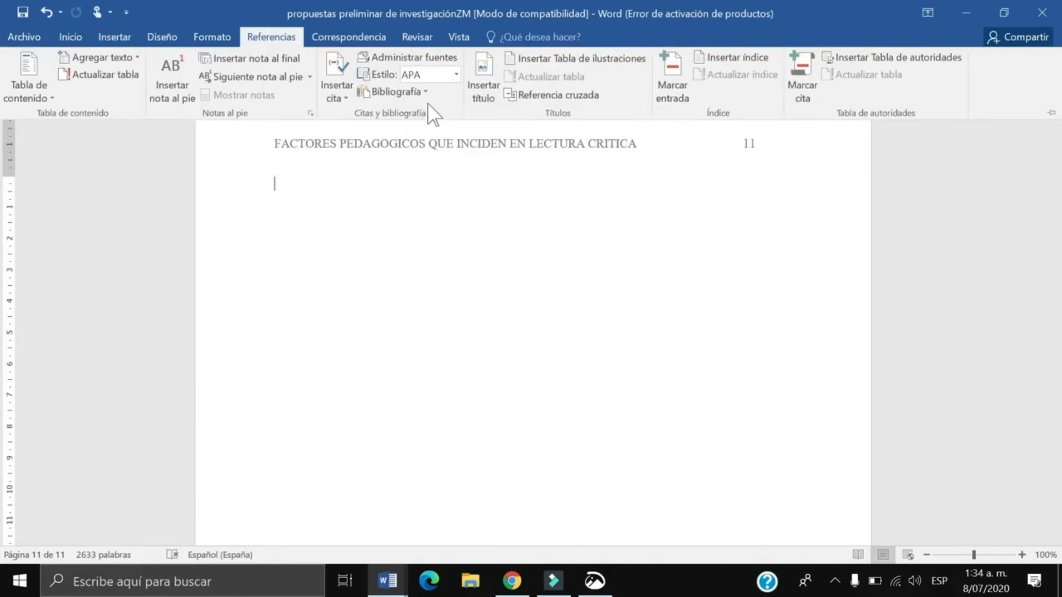
click(425, 93)
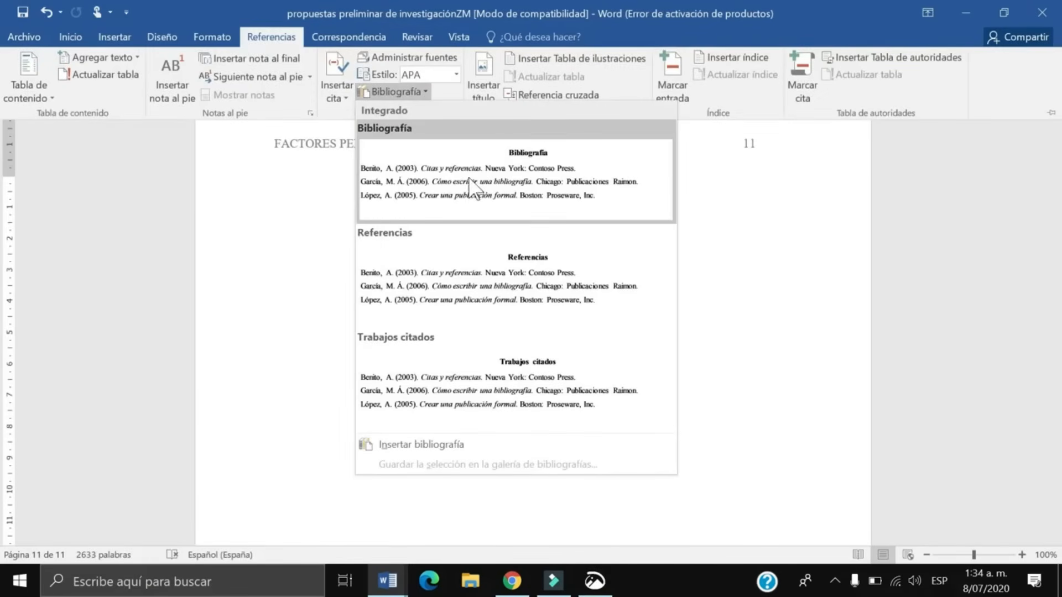
click(458, 288)
- Review the inserted reference list, examining the author, year, title and publisher in the entry for "El concepto escolar de tecnologia una mirada alternativa"
scroll(471, 259, up, 2)
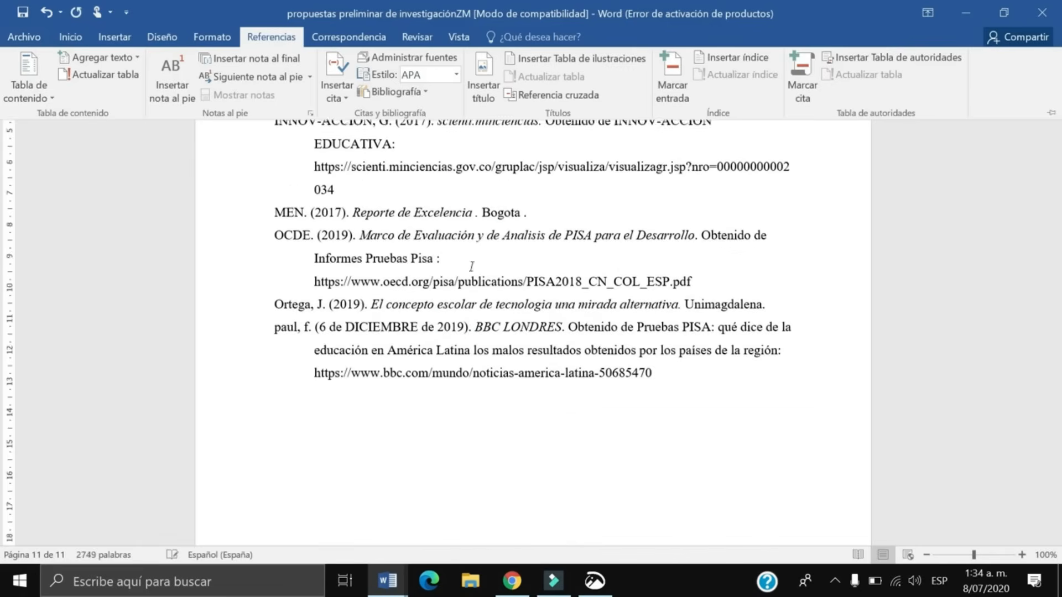
scroll(472, 267, up, 3)
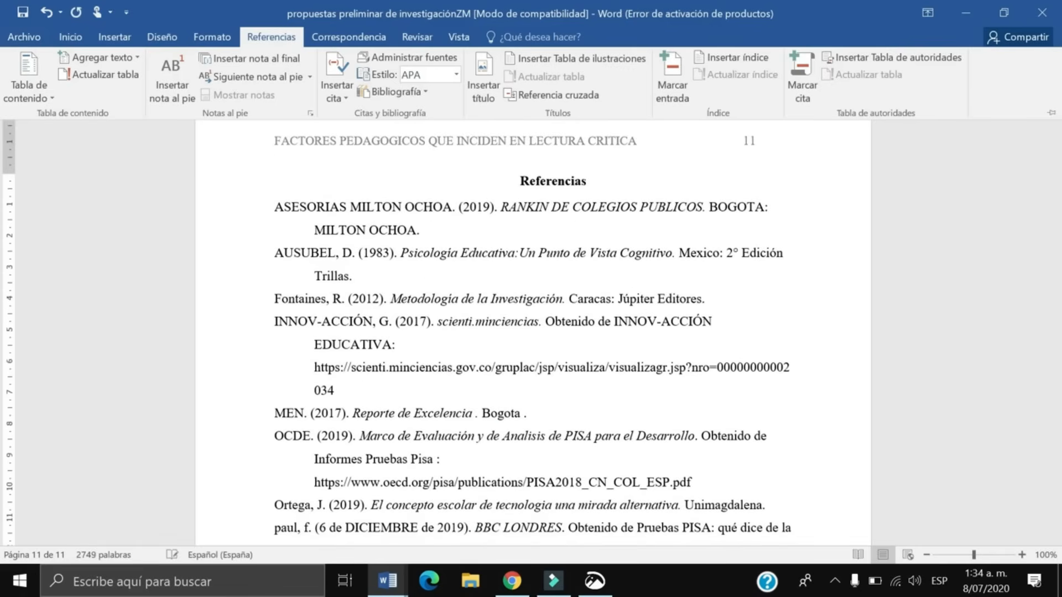
scroll(308, 316, down, 3)
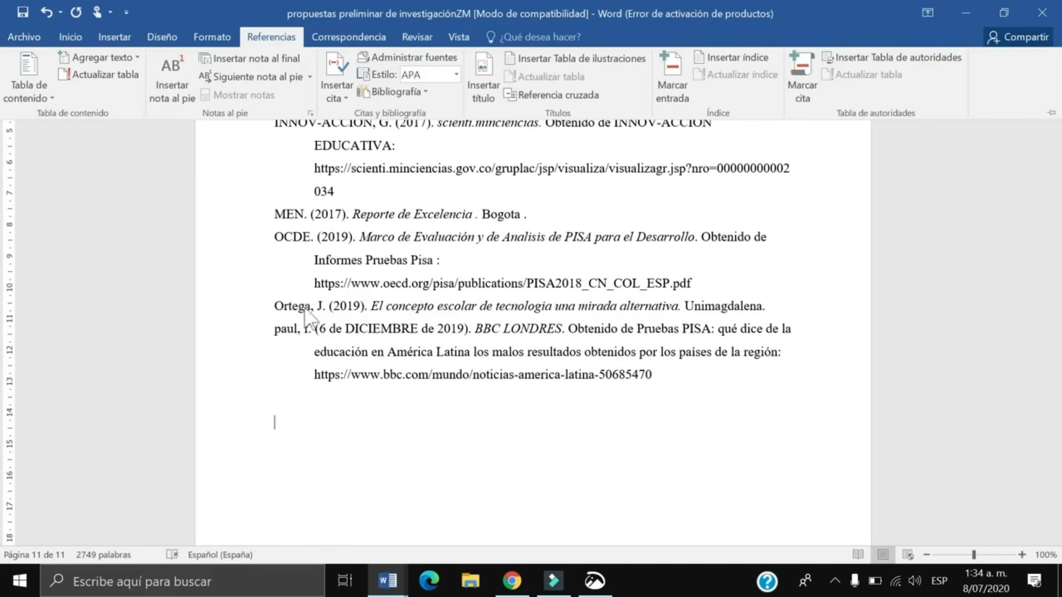
key(ctrl+F1)
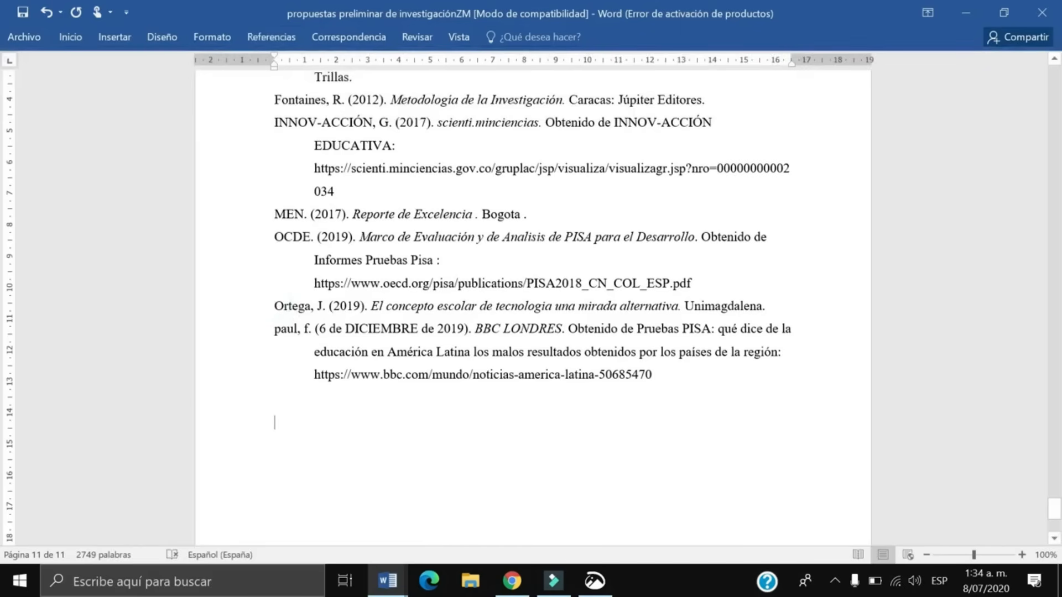
double_click(319, 306)
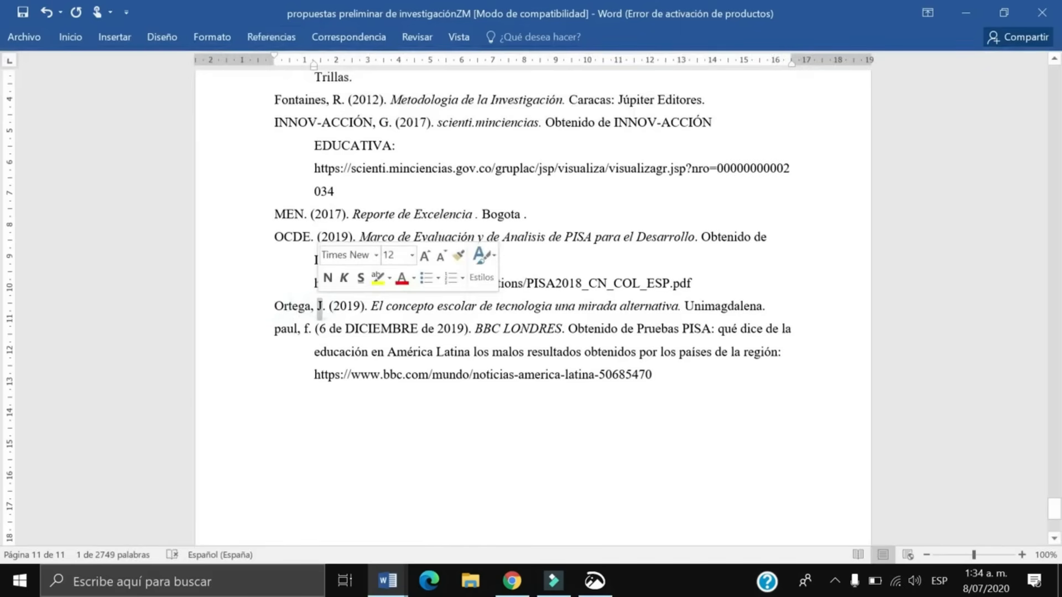
click(322, 307)
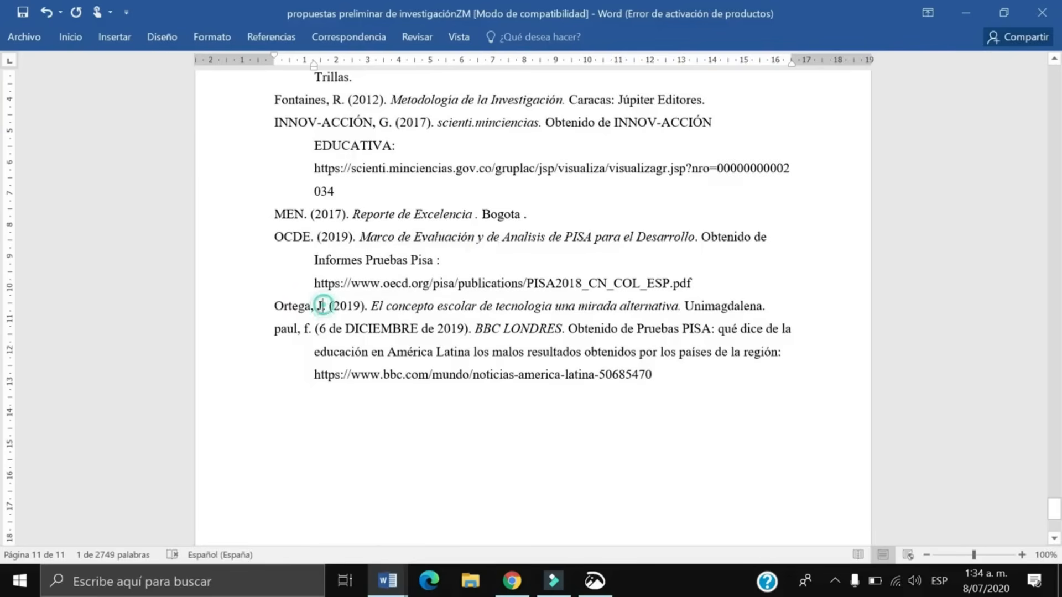
drag(331, 306, 274, 307)
click(389, 305)
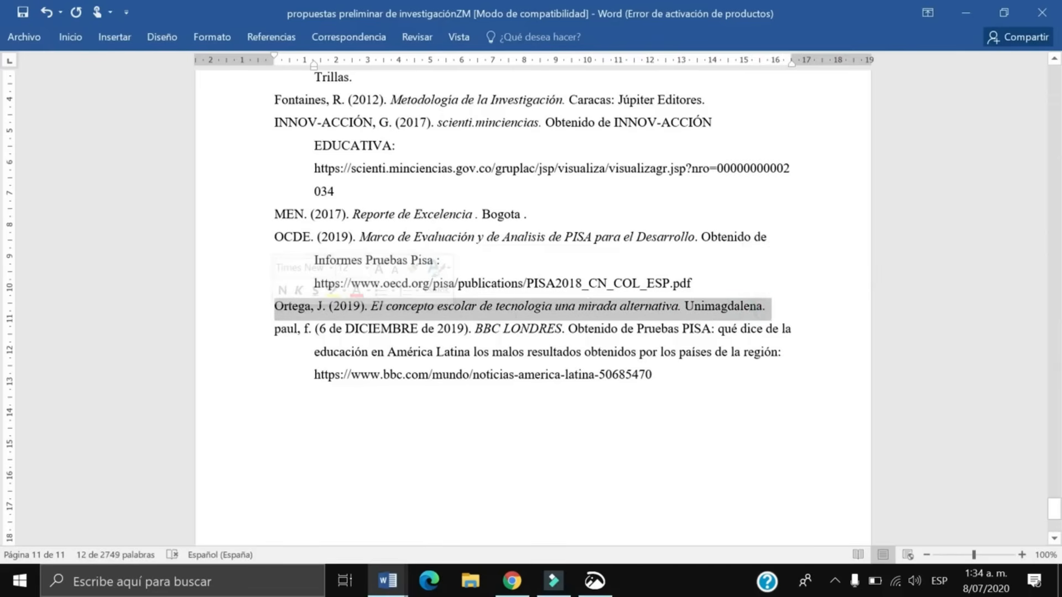
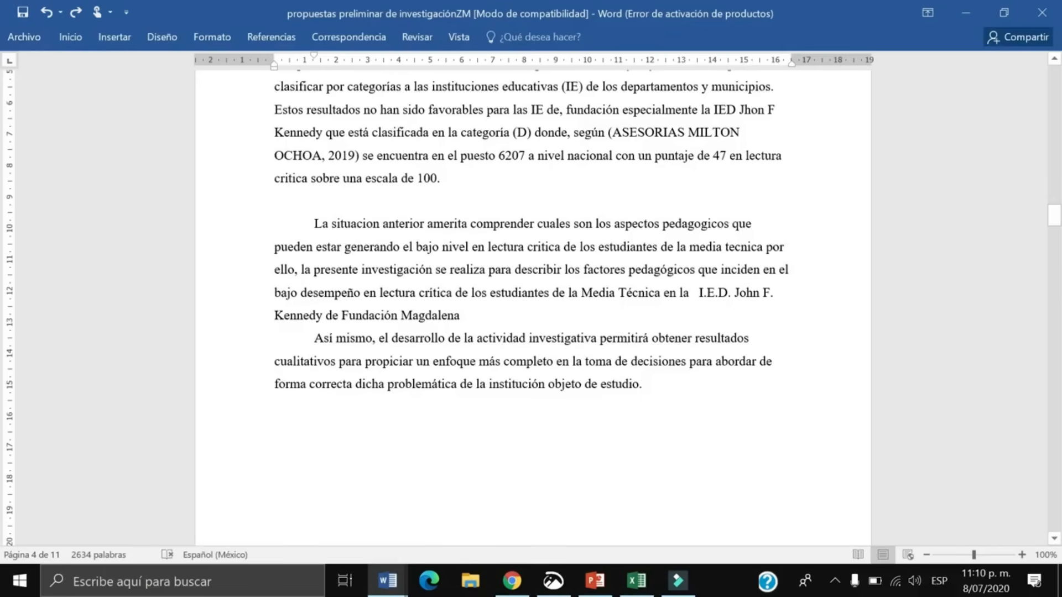
- Switch to Chrome, open the PDF of "Comprensión lectora mediante la investigación como estrategia pedagógica apoyada en TIC" and select its Spanish abstract
click(512, 580)
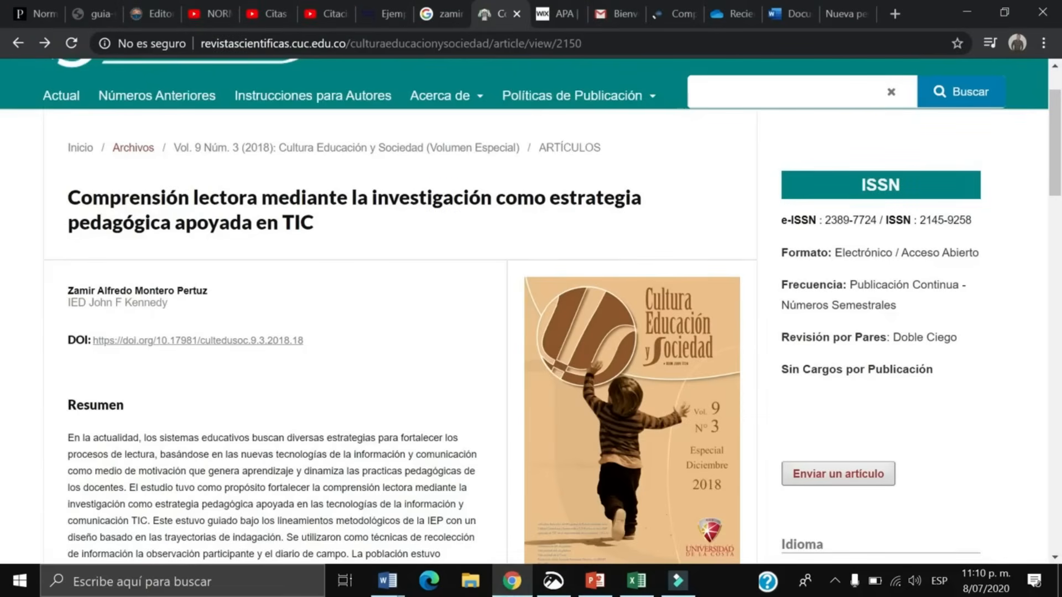
scroll(218, 230, down, 1)
scroll(218, 230, up, 1)
scroll(331, 299, down, 4)
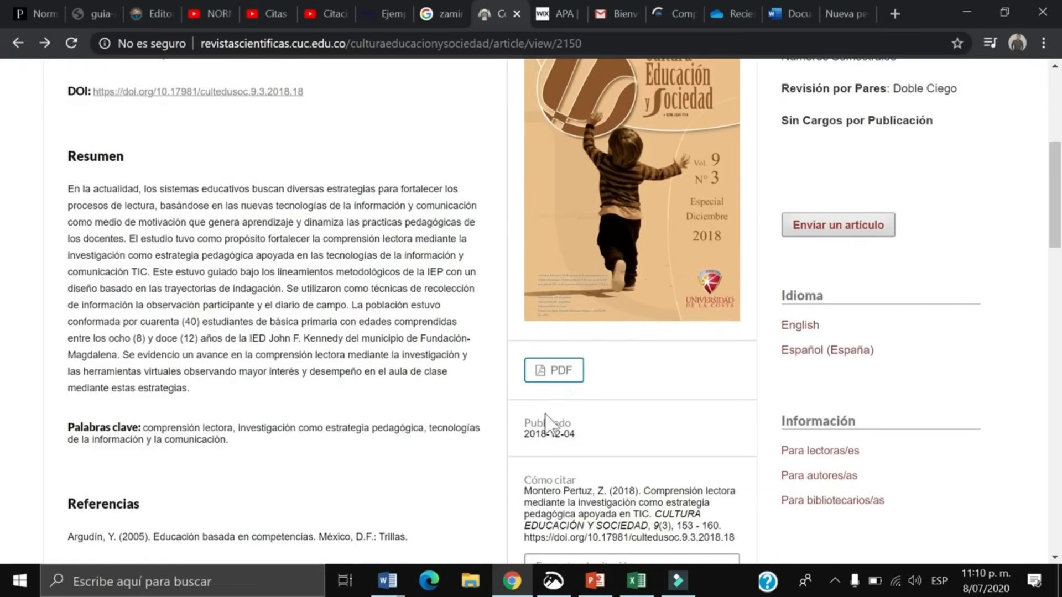
click(559, 380)
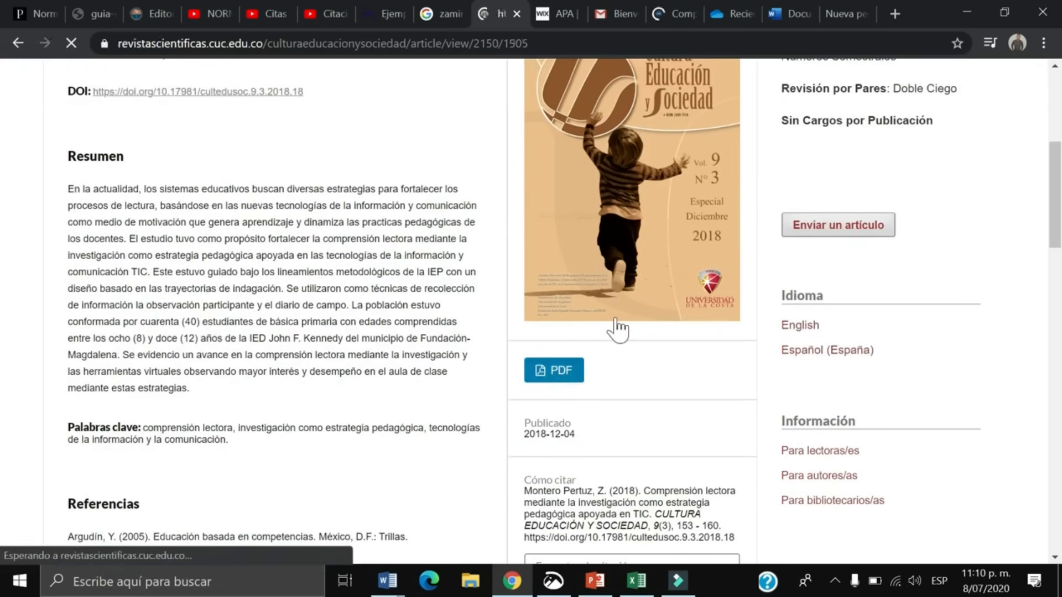
scroll(213, 268, down, 1)
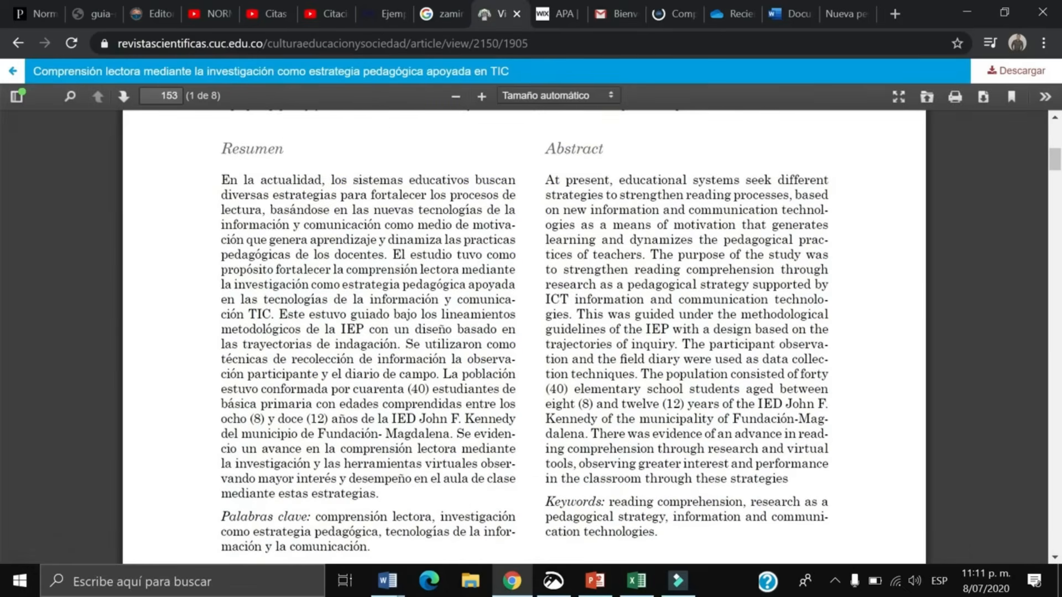
drag(220, 177, 376, 493)
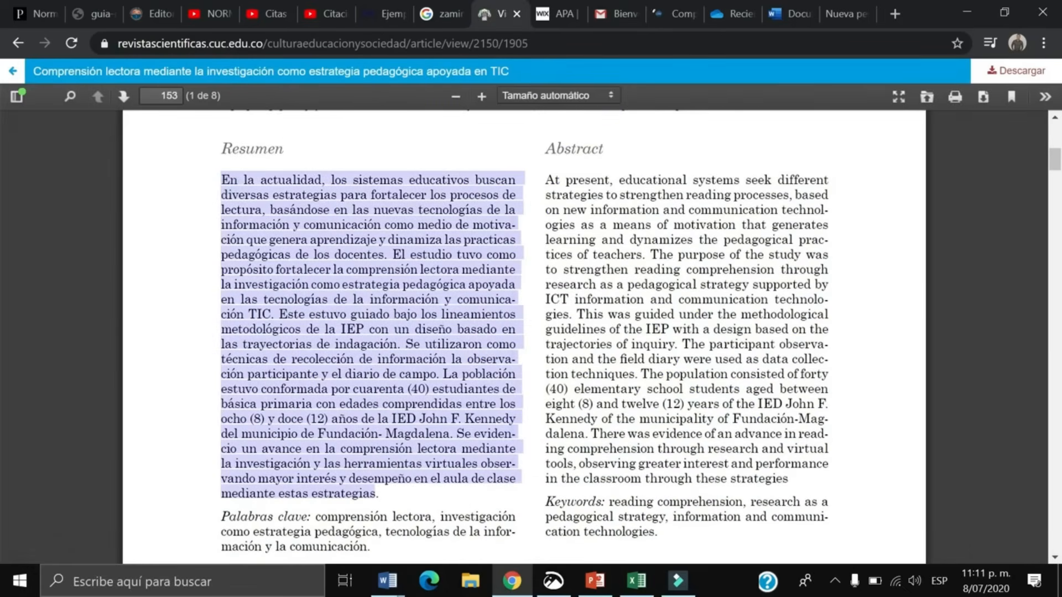
- Copy the selected Spanish abstract and paste it as text only into the empty paragraph on page 4 of the Word document
right_click(318, 288)
click(352, 301)
key(alt+Tab)
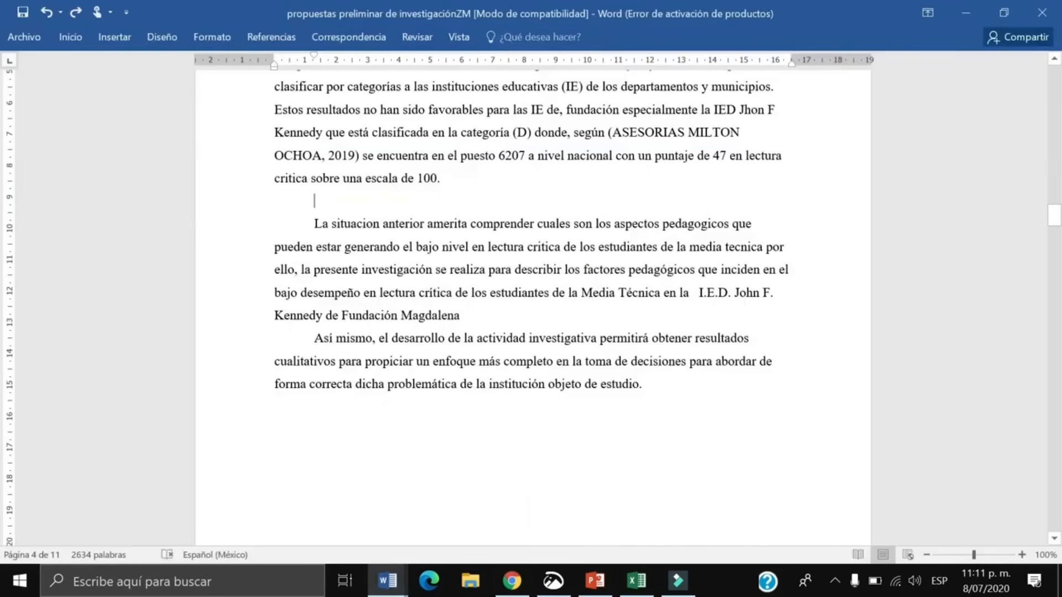
right_click(315, 202)
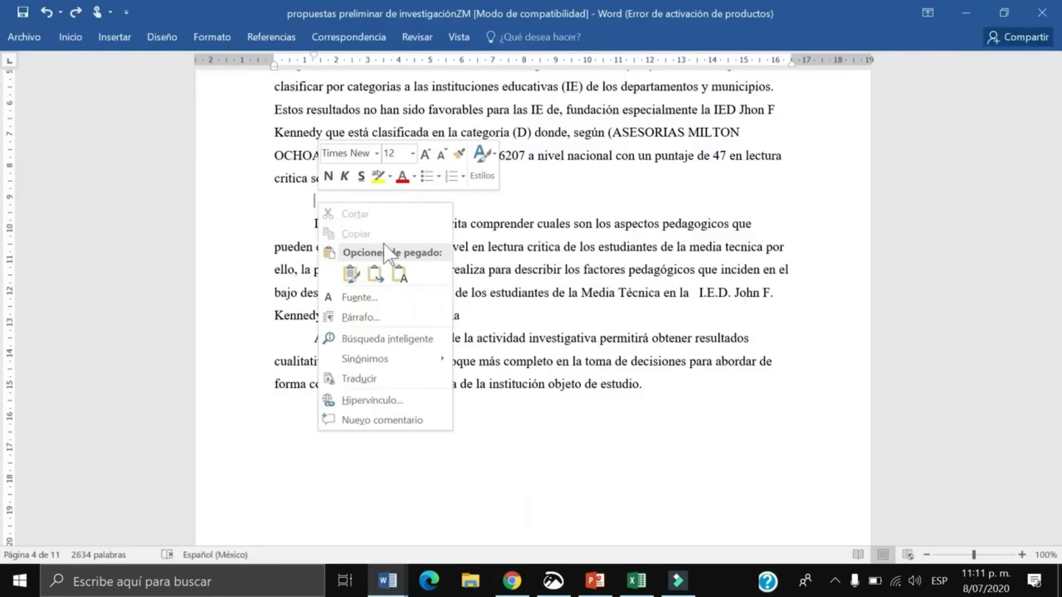
click(397, 275)
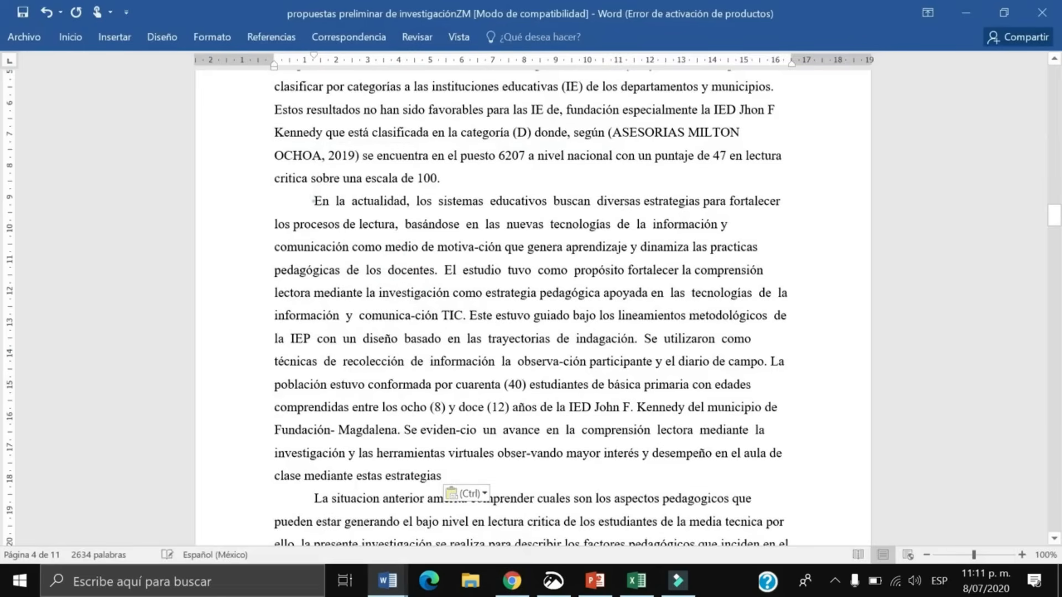
- Select the whole pasted abstract and set its paragraph alignment to Justificada
drag(314, 201, 446, 477)
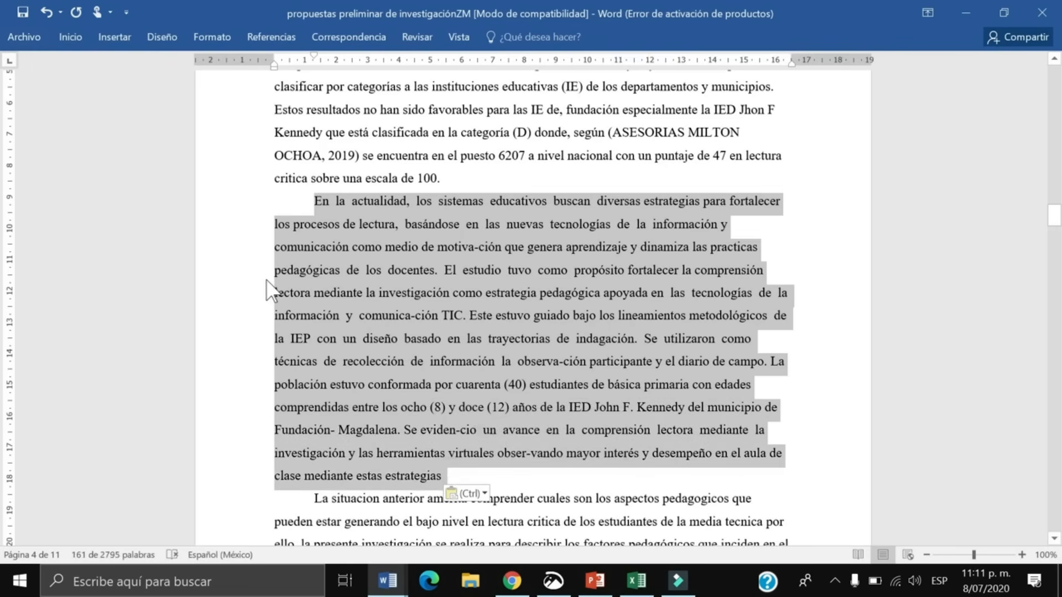
right_click(393, 311)
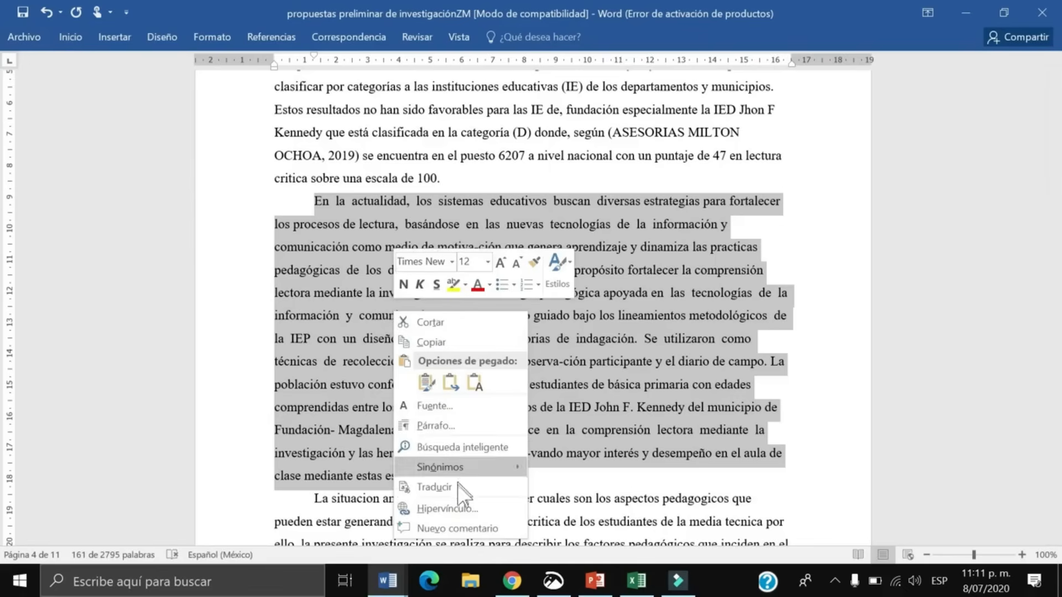
click(437, 427)
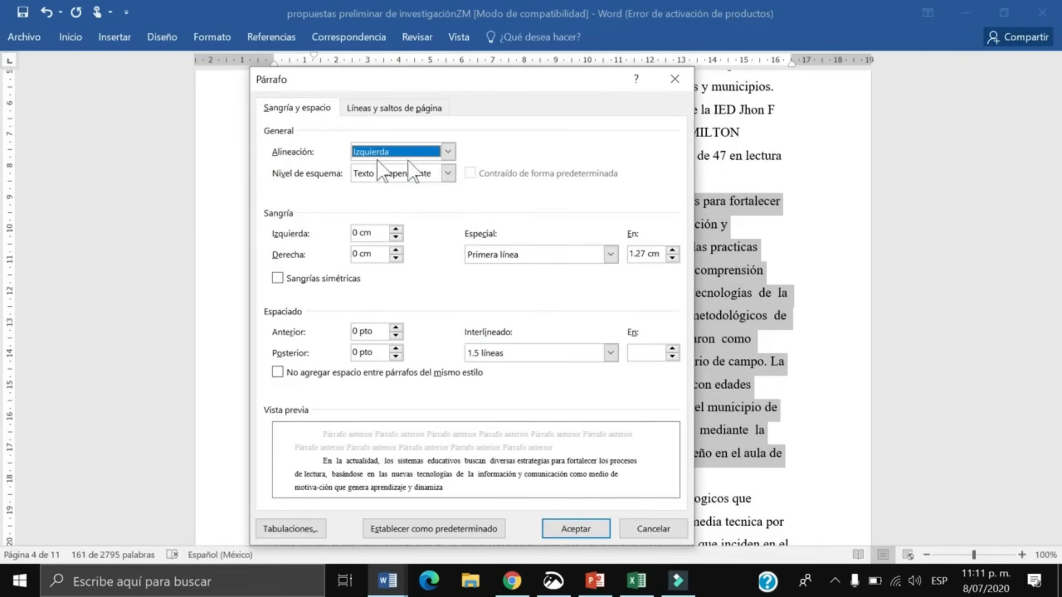
click(448, 152)
click(403, 200)
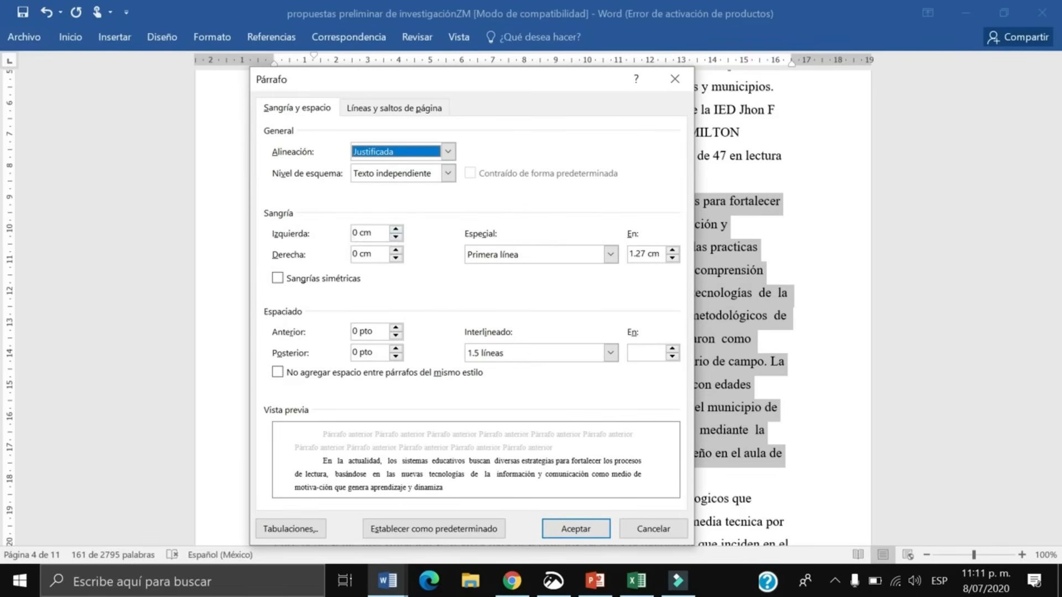
- Set the pasted abstract's left indent to 2.54 cm
click(395, 229)
click(395, 229)
click(395, 229)
click(395, 229)
click(394, 229)
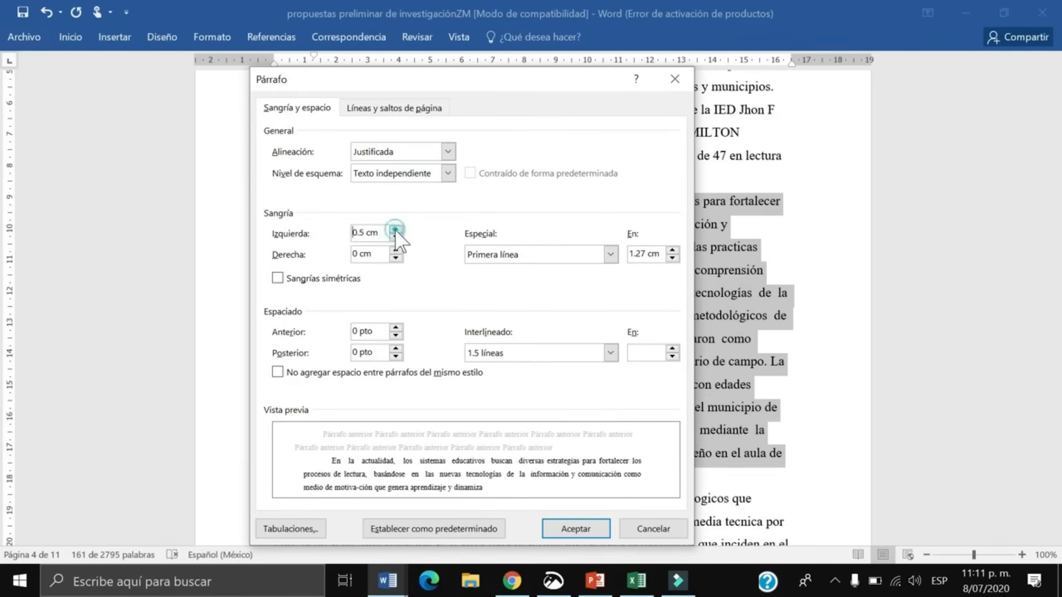
click(395, 229)
click(395, 229)
click(395, 229)
click(395, 229)
click(394, 229)
click(395, 229)
click(395, 229)
click(395, 229)
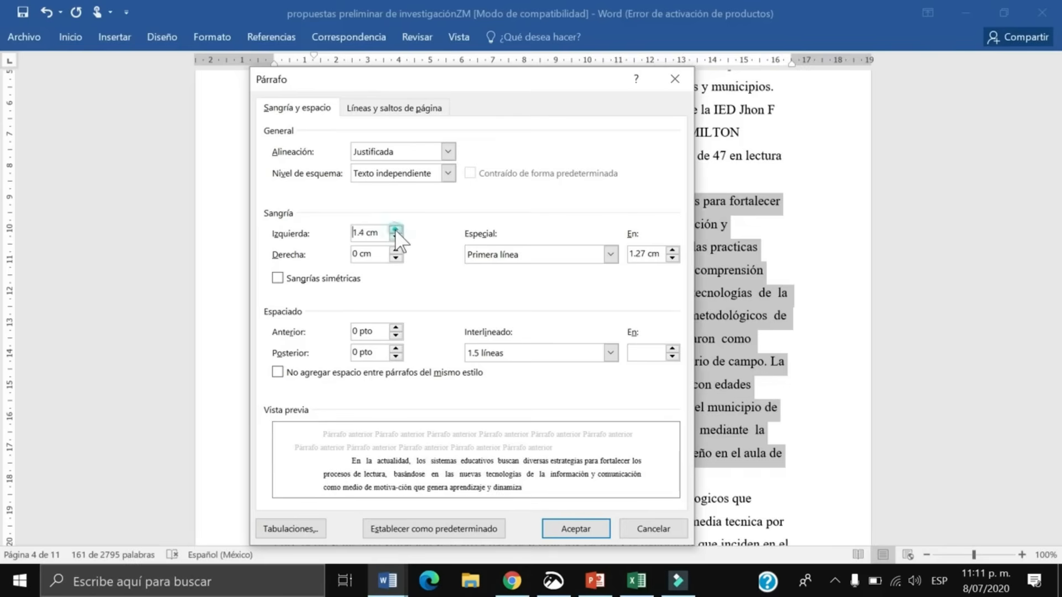
click(395, 229)
click(394, 229)
click(394, 229)
click(395, 229)
click(395, 229)
click(395, 229)
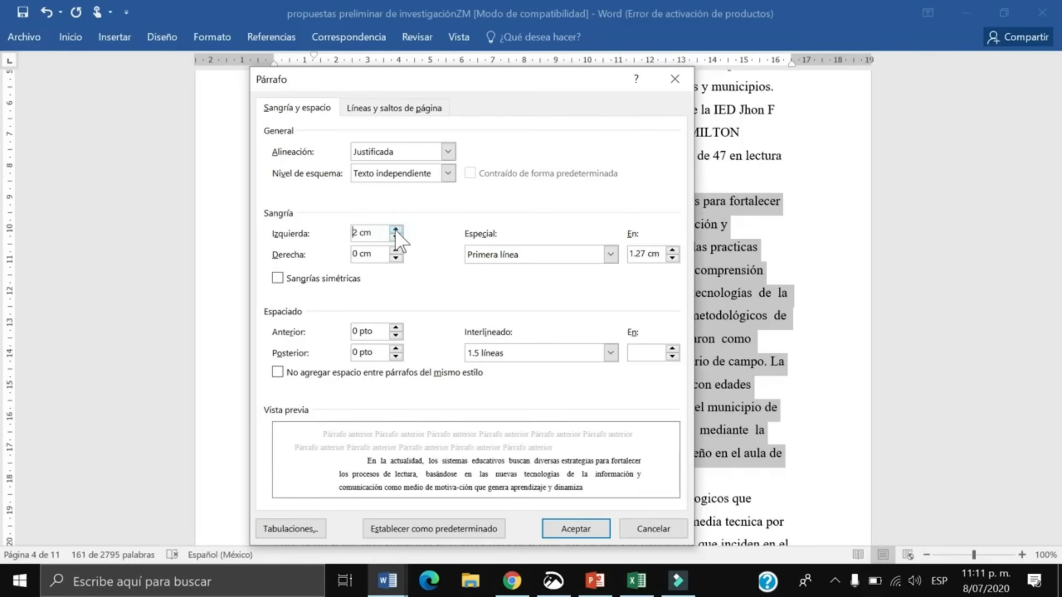
click(395, 229)
click(395, 229)
click(395, 229)
click(395, 229)
click(395, 229)
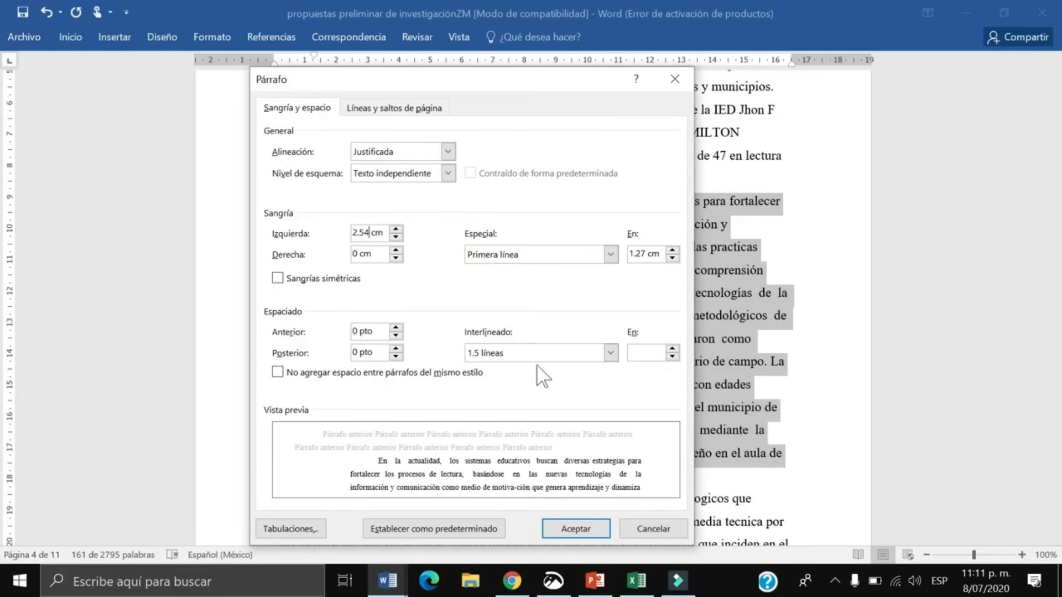
- Set the pasted abstract's line spacing to Doble and apply the paragraph settings
click(545, 354)
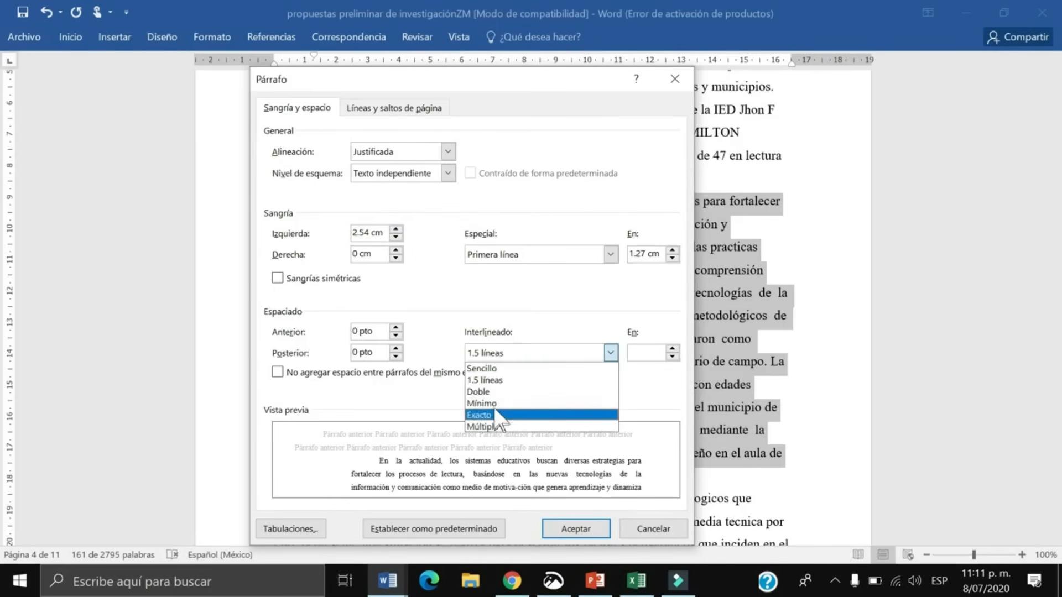
click(483, 392)
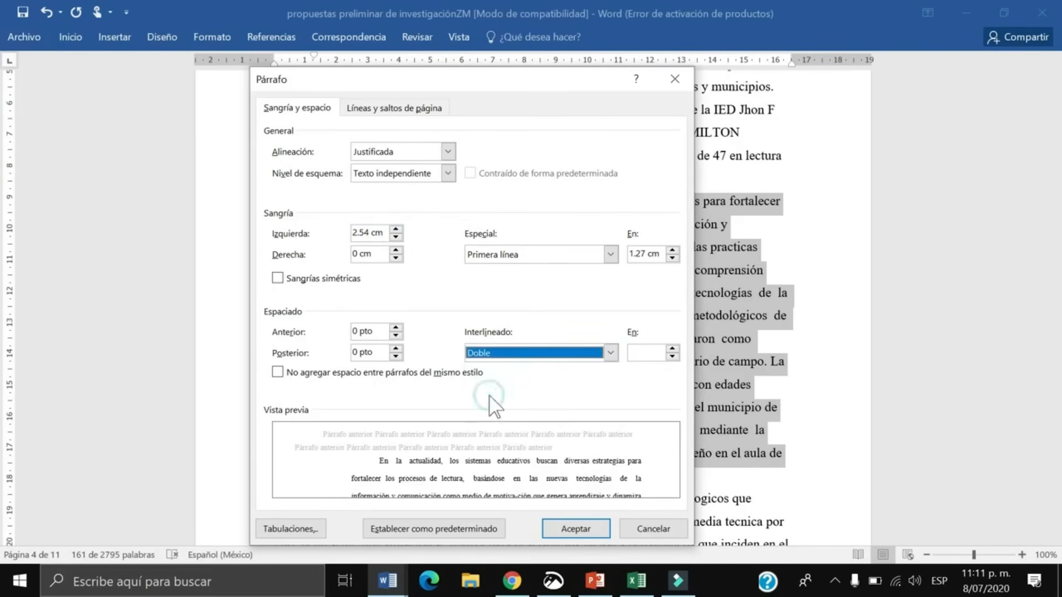
click(587, 526)
- Remove the first-line indent from the pasted block quotation
click(394, 201)
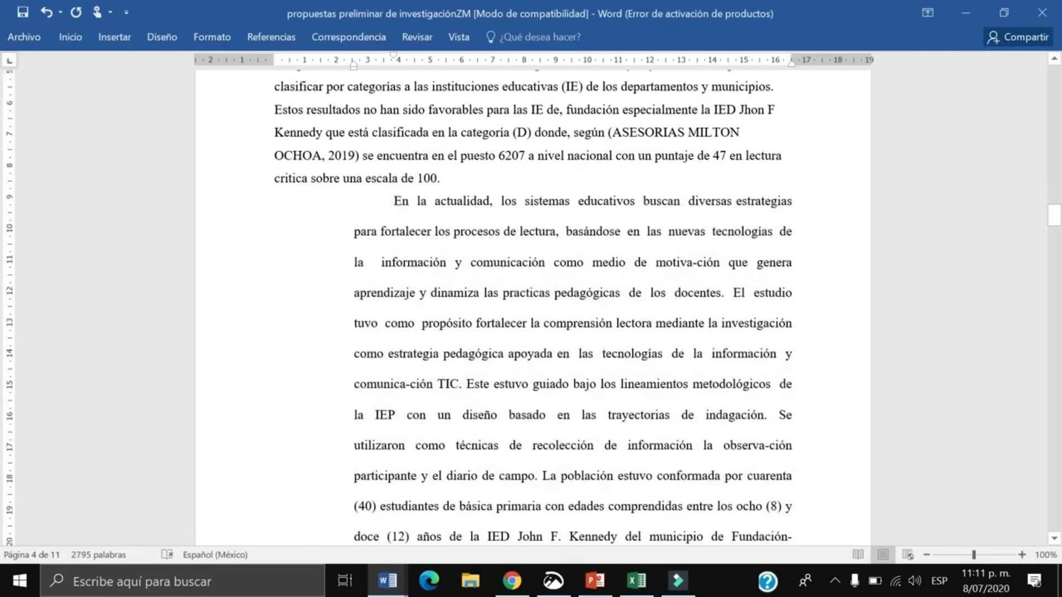
key(BackSpace)
scroll(533, 307, down, 1)
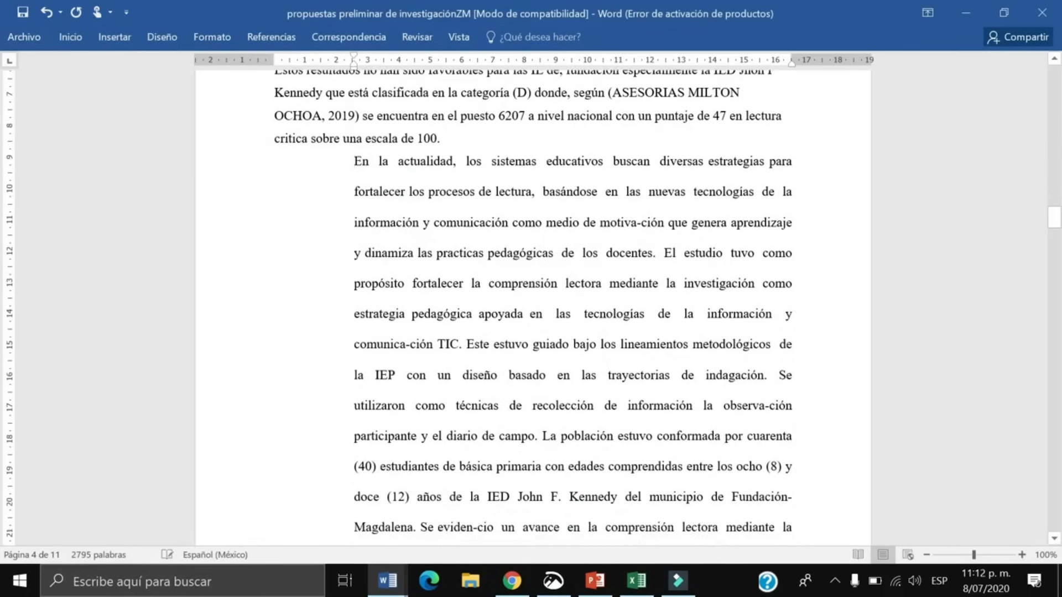
scroll(532, 307, up, 1)
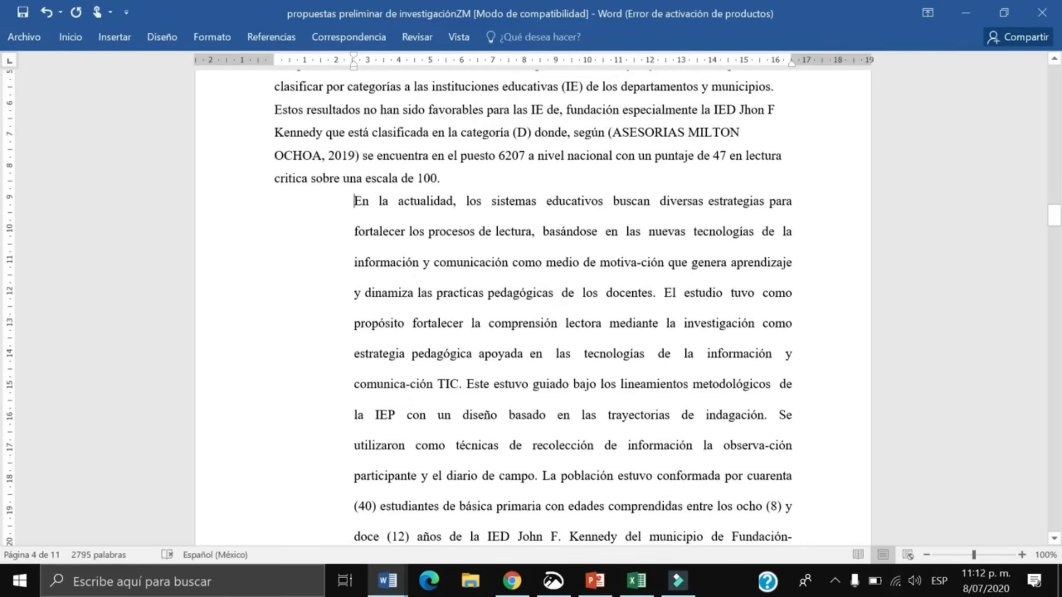
- Start a new citation source at the beginning of the block quotation, with Artículo de revista as the source type
click(282, 42)
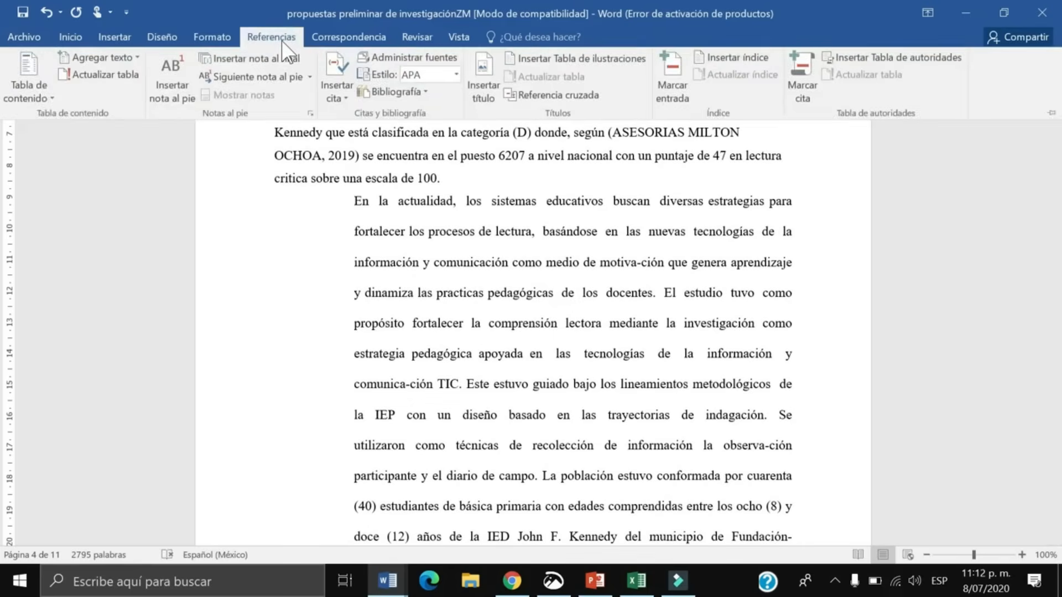
click(346, 99)
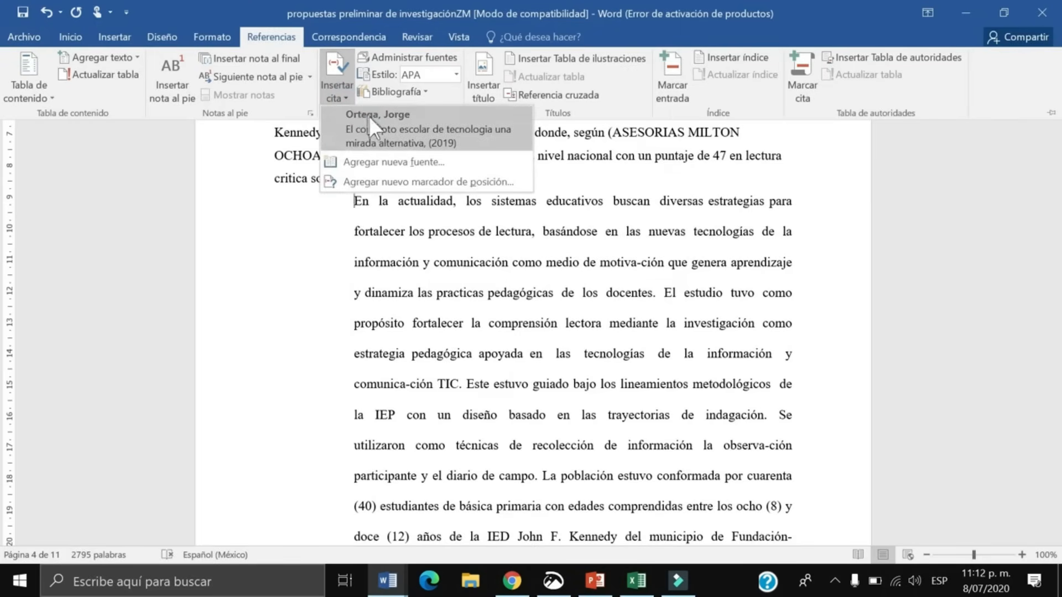
click(373, 159)
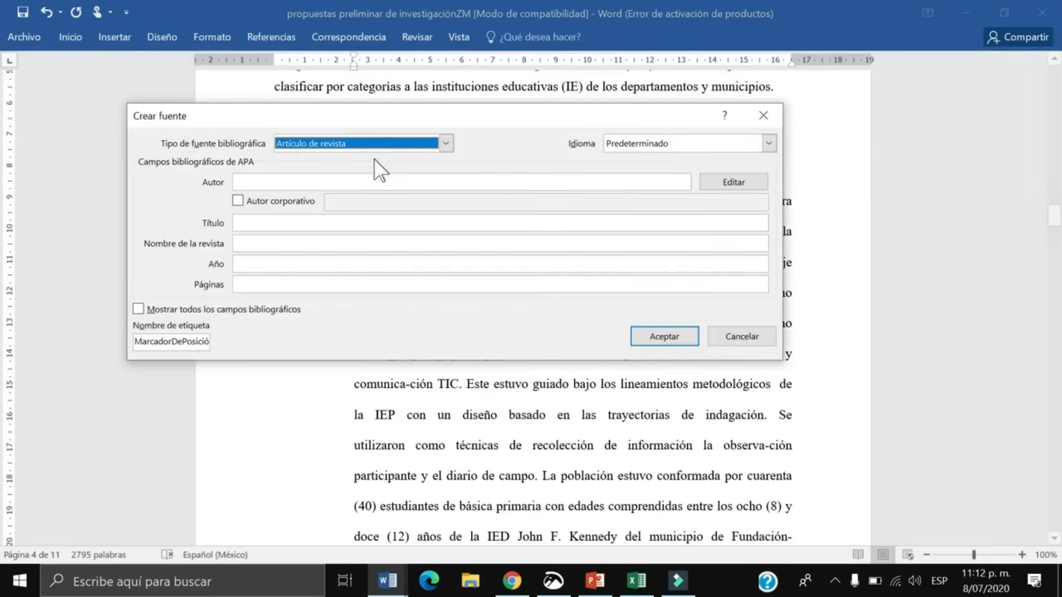
click(367, 145)
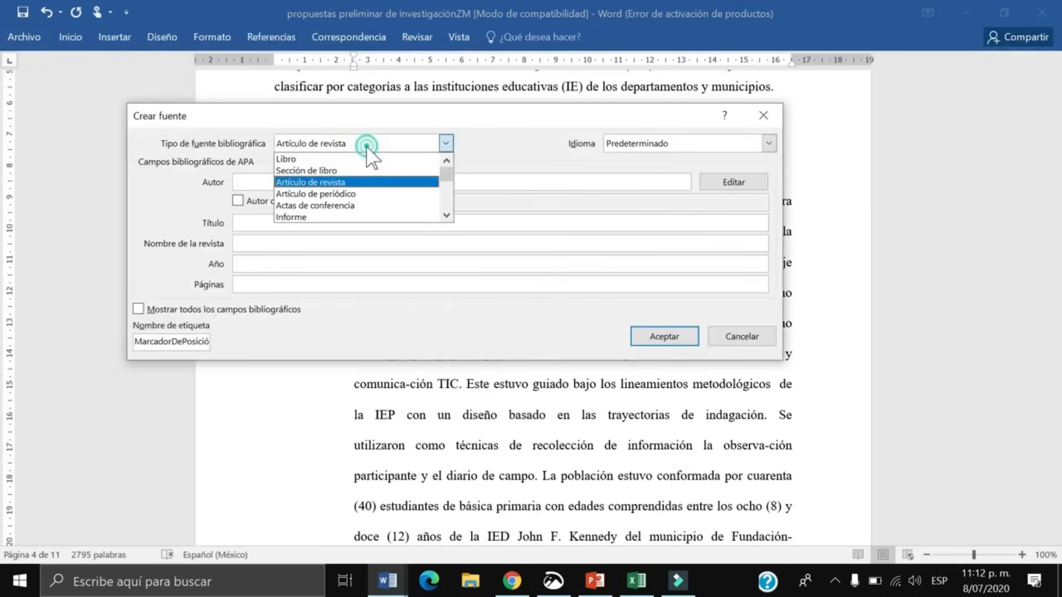
click(327, 183)
click(268, 179)
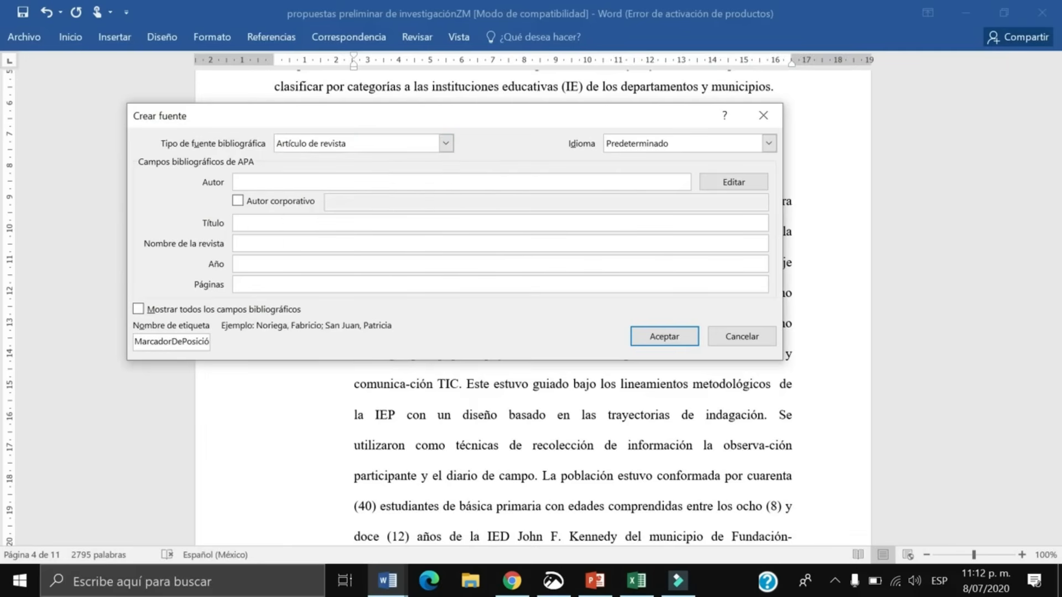
- Look up the article's author in Chrome and add that author's surname and first name to the source's author list
click(729, 186)
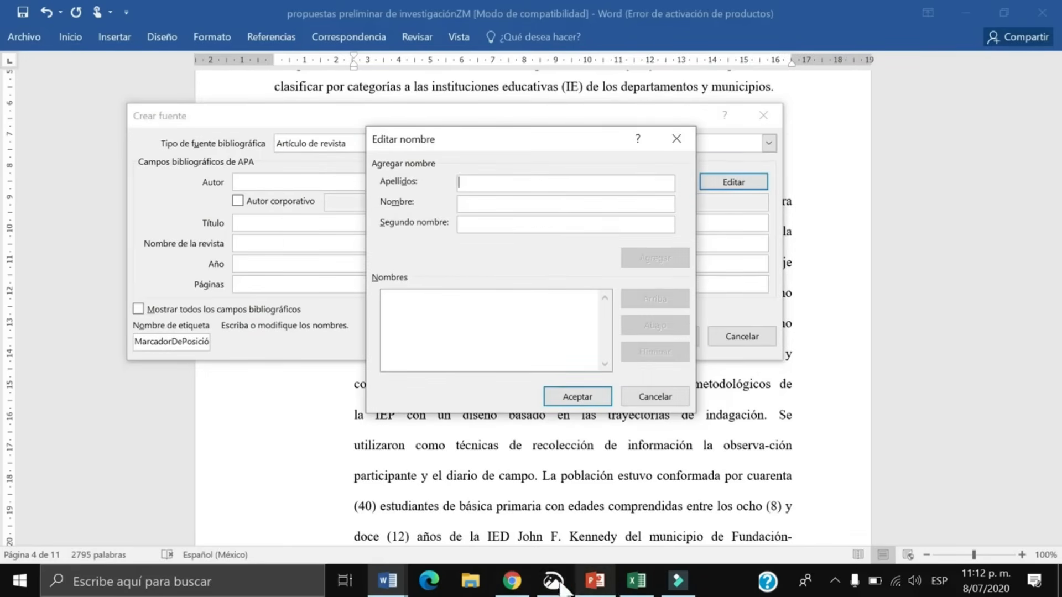
click(512, 581)
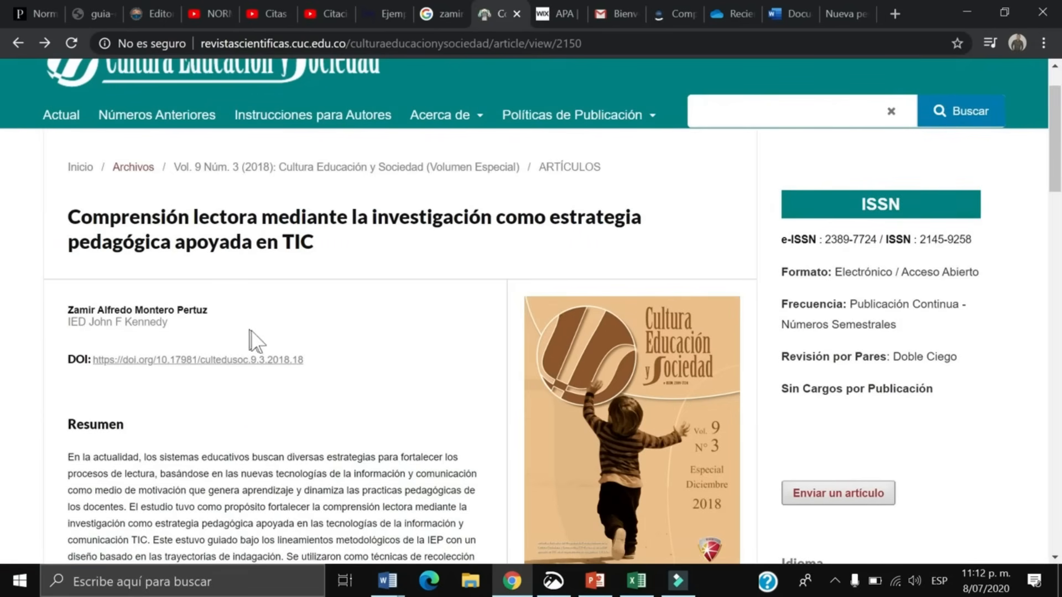
key(alt+Tab)
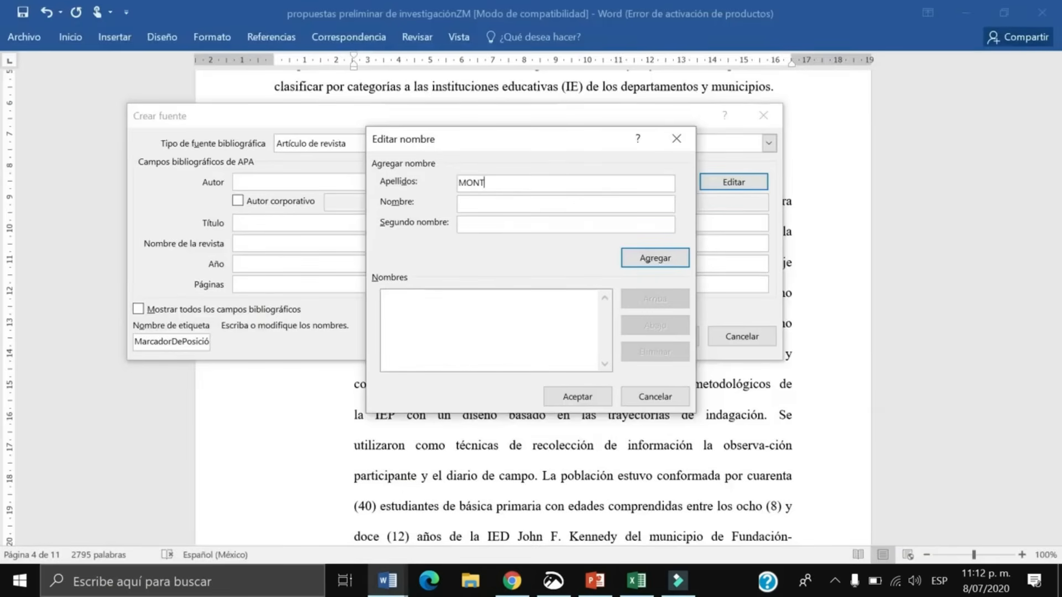
key(BackSpace)
key(BackSpace)
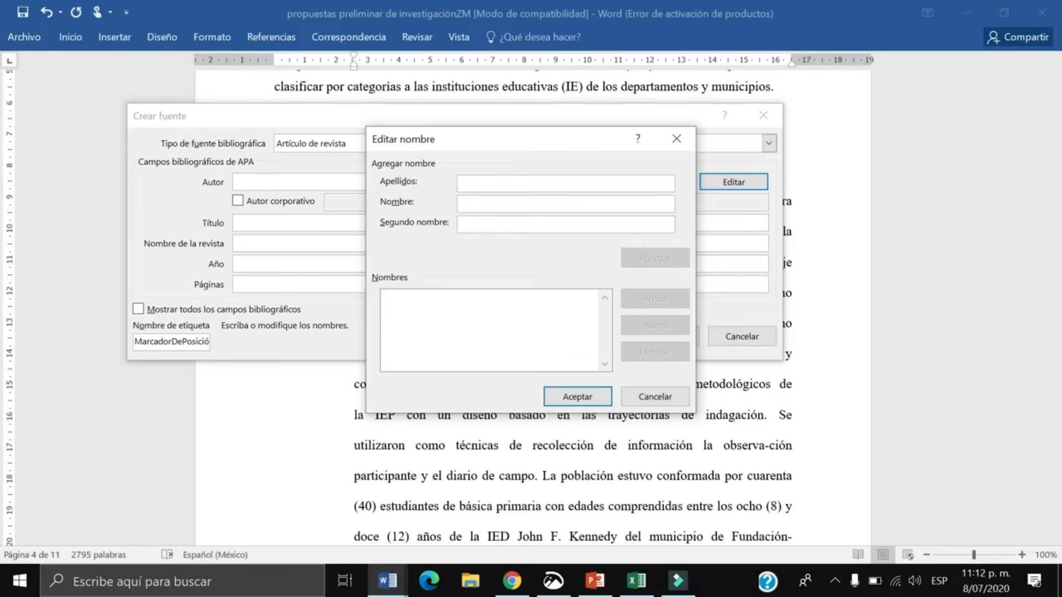
text(Montero)
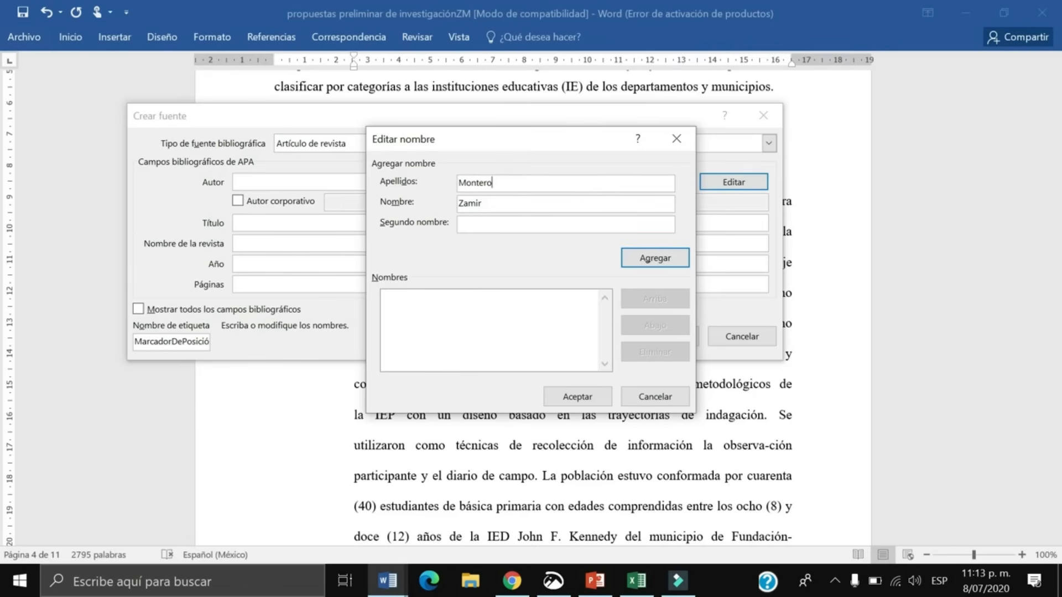
click(656, 262)
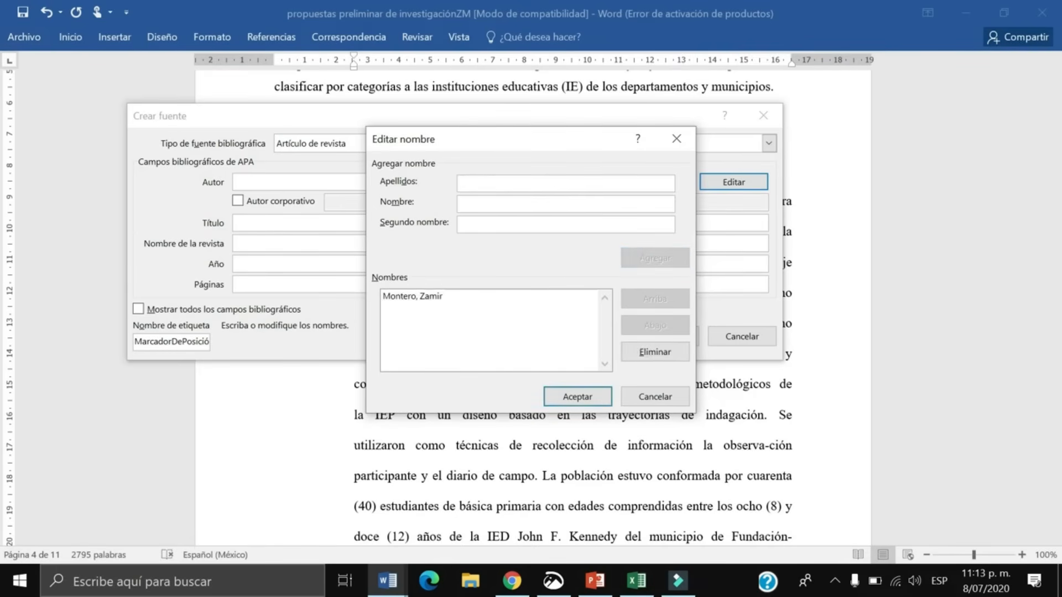
- Consult the author list in the article's PDF and add its first-listed author as the source's second author
click(512, 581)
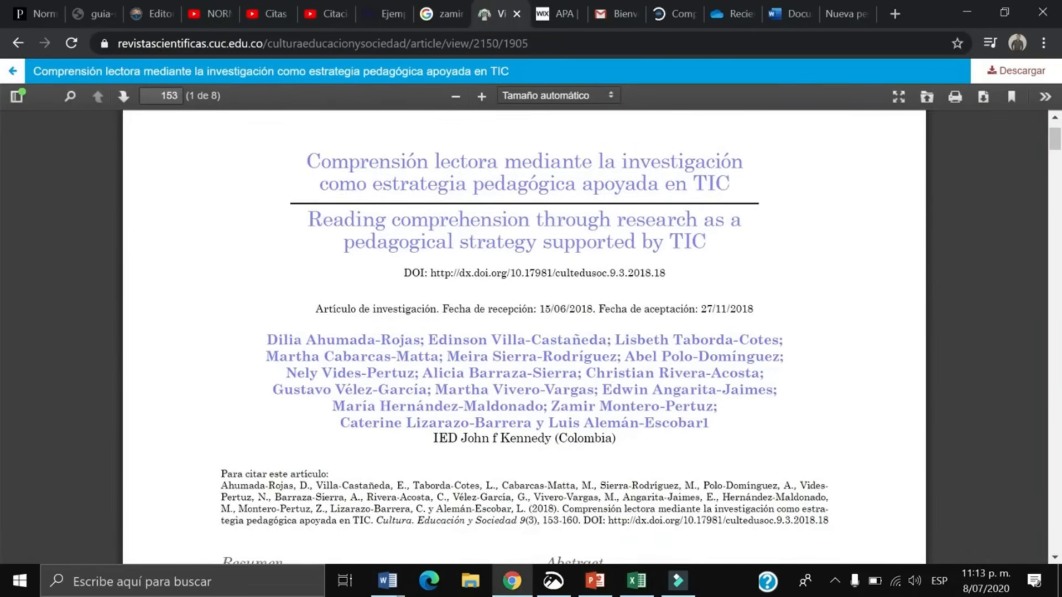
click(266, 342)
drag(266, 340, 416, 340)
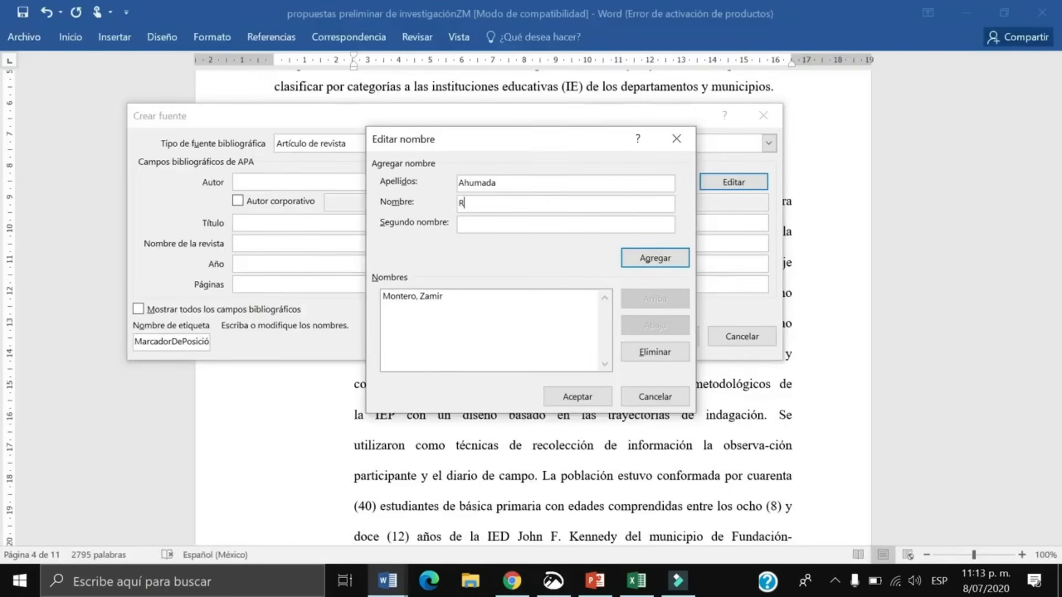
text(o)
click(625, 259)
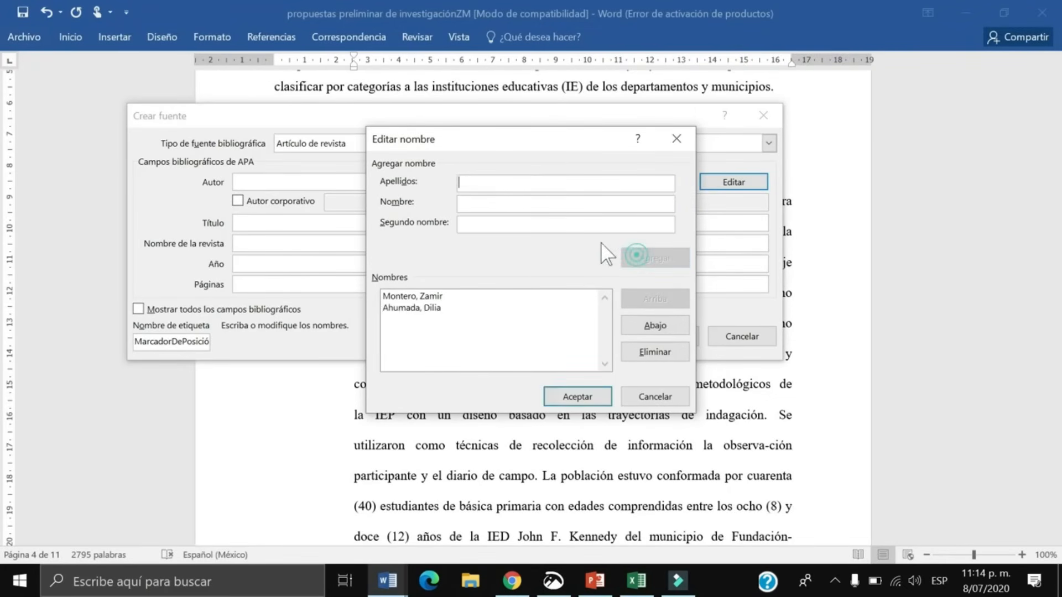
- Add a third author to the source, entering the surname and a capitalised first name
click(420, 297)
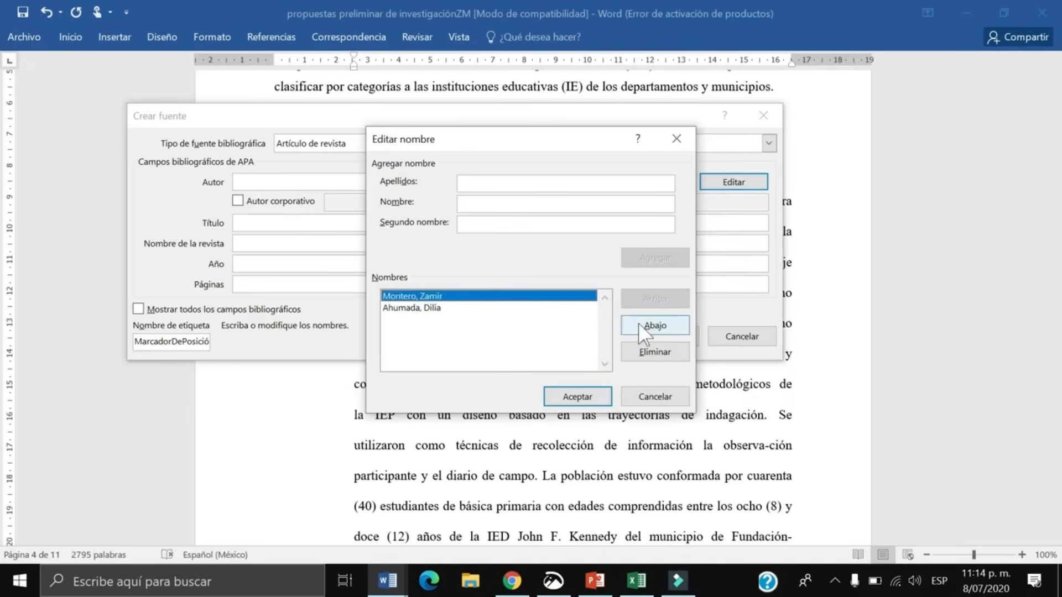
click(468, 182)
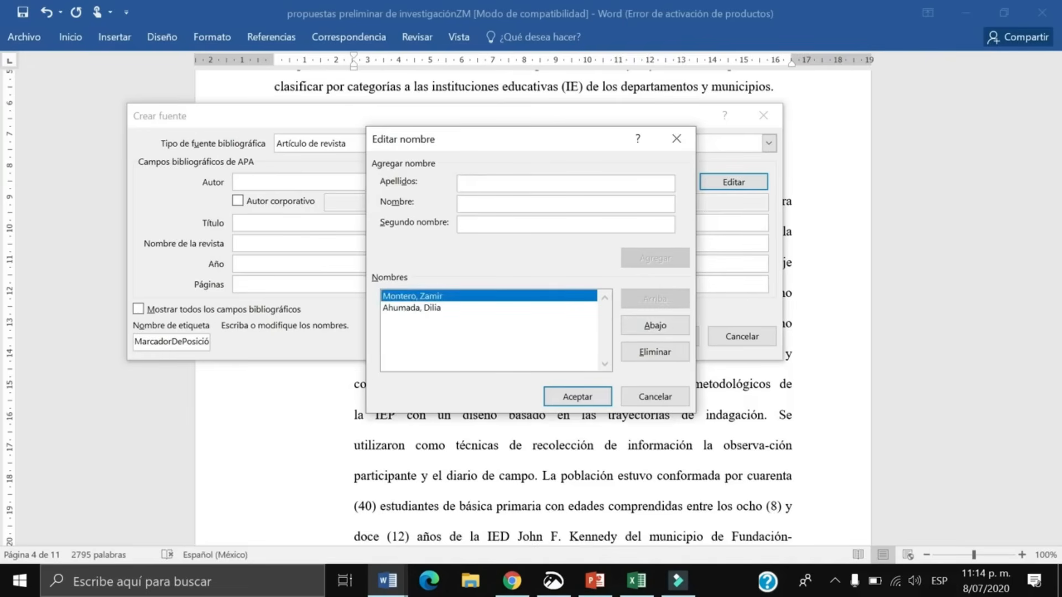
text(Rivera)
key(Tab)
text(christi)
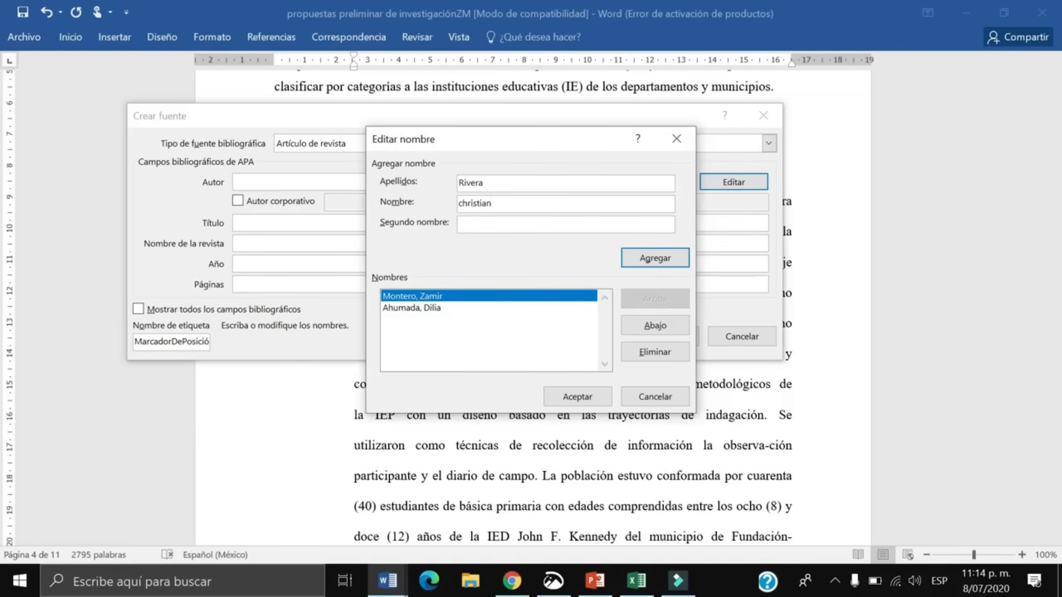
click(463, 204)
key(BackSpace)
text(C)
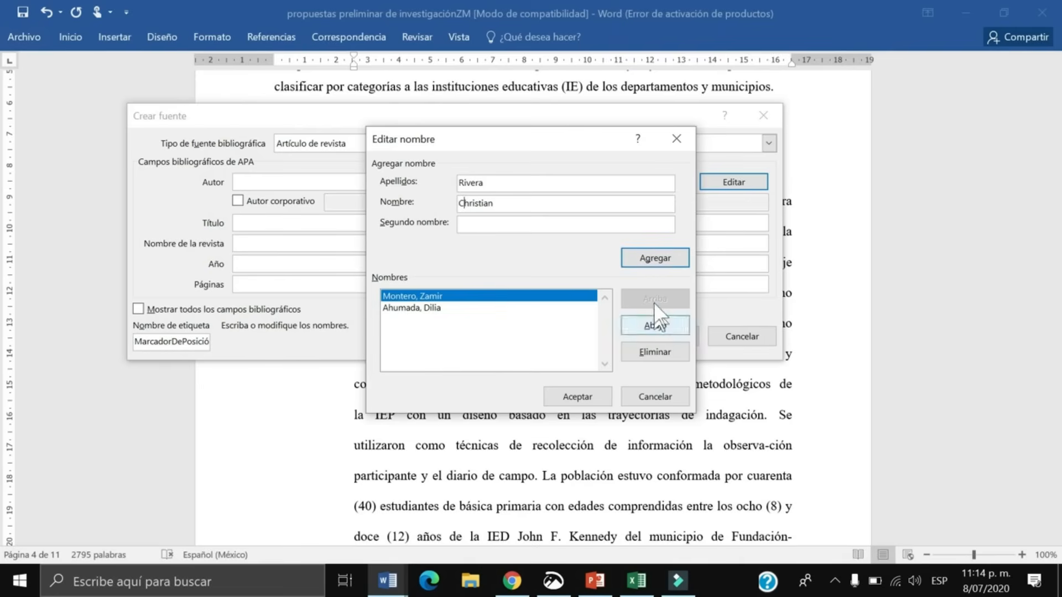
click(655, 256)
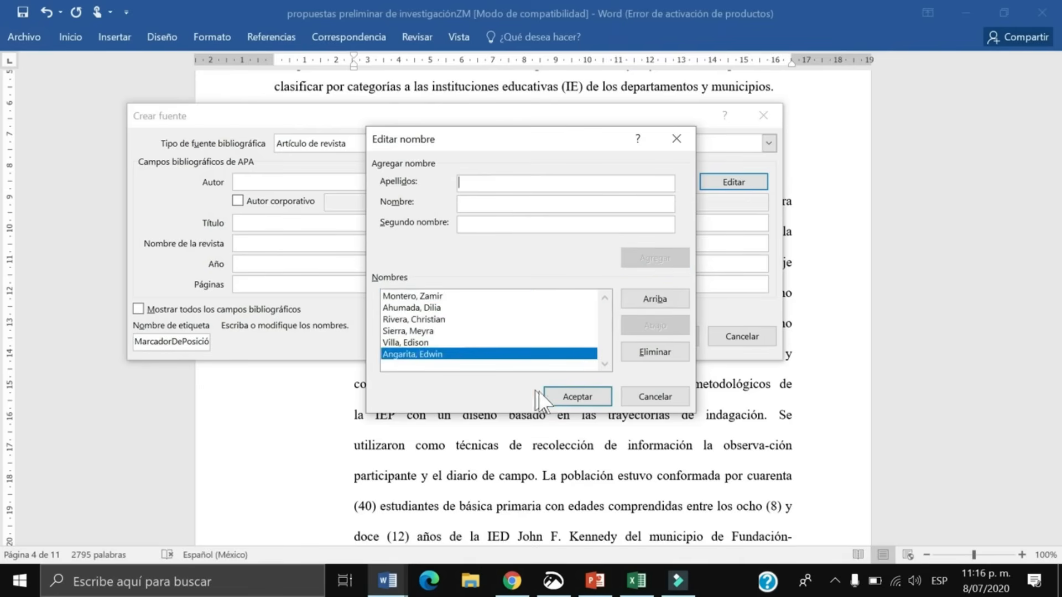
- Confirm the author list and copy the article's Spanish title from the PDF in Chrome into the source's Título field in Word
click(570, 399)
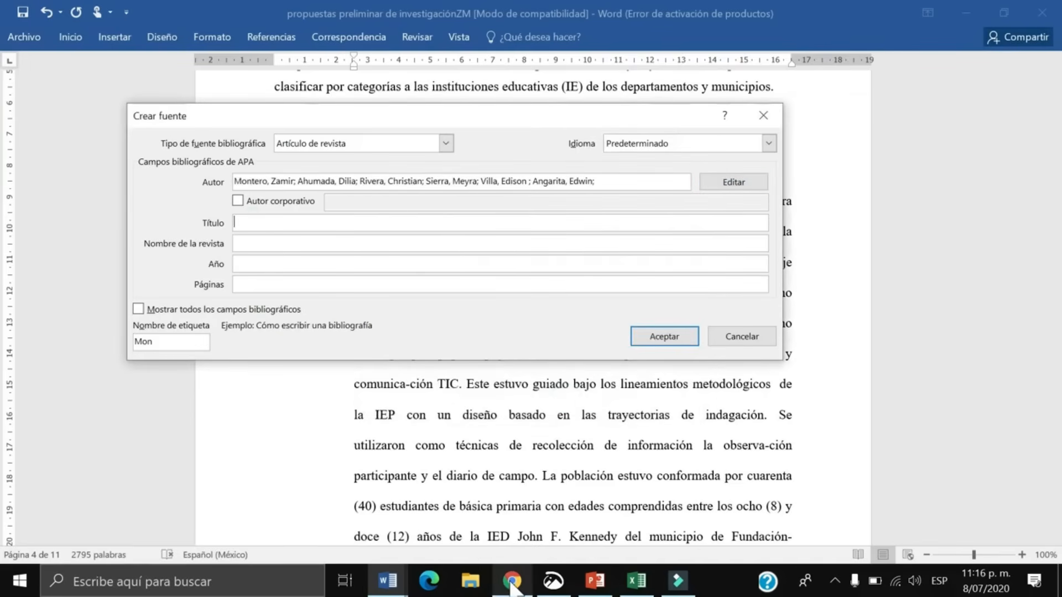
mouse_move(511, 588)
click(523, 551)
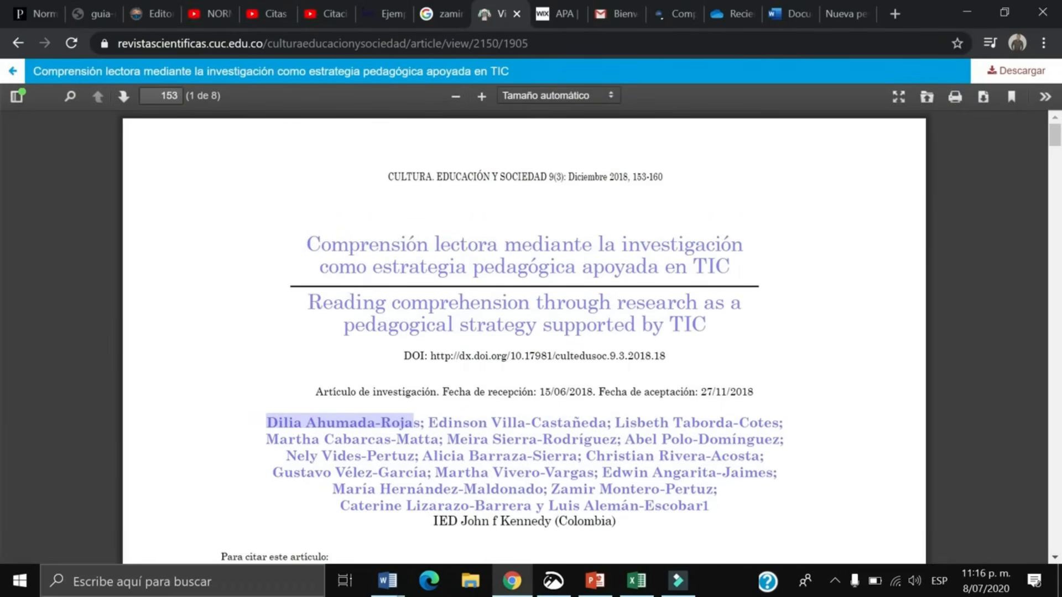
drag(307, 243, 730, 270)
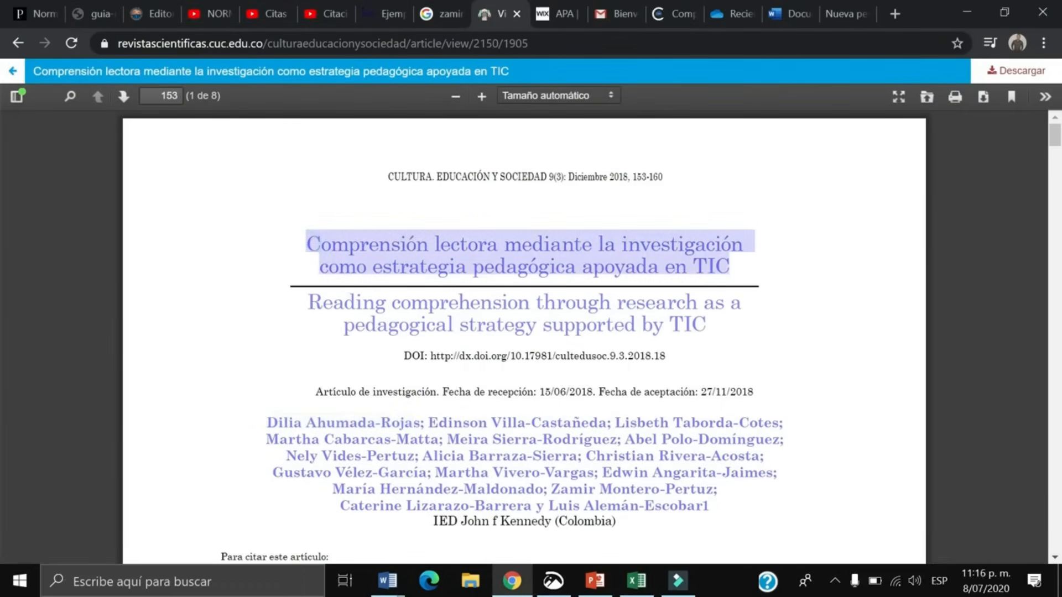
right_click(720, 272)
click(715, 280)
key(alt+Tab)
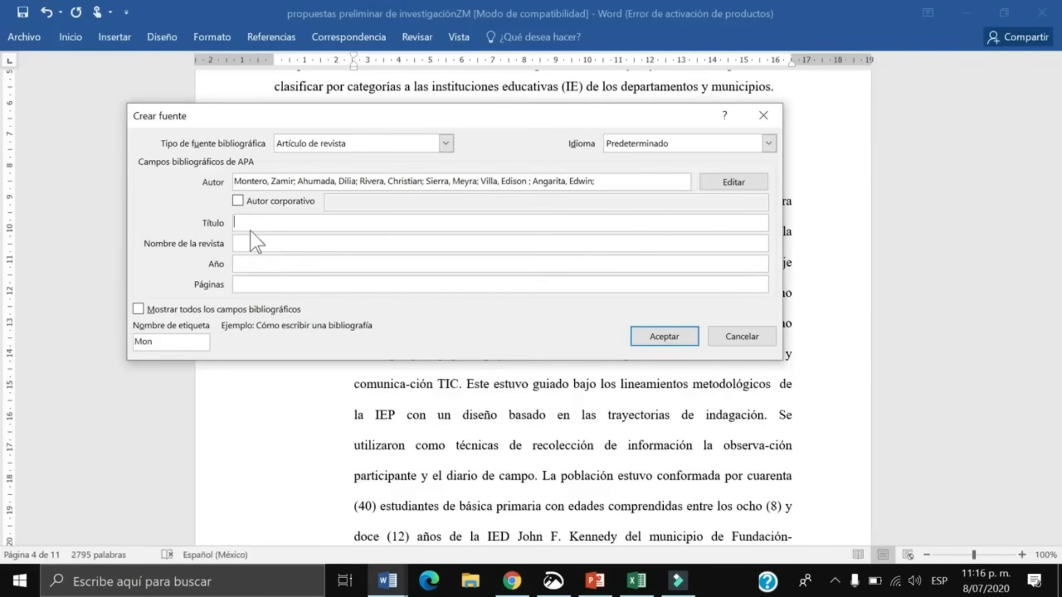
key(ctrl+v)
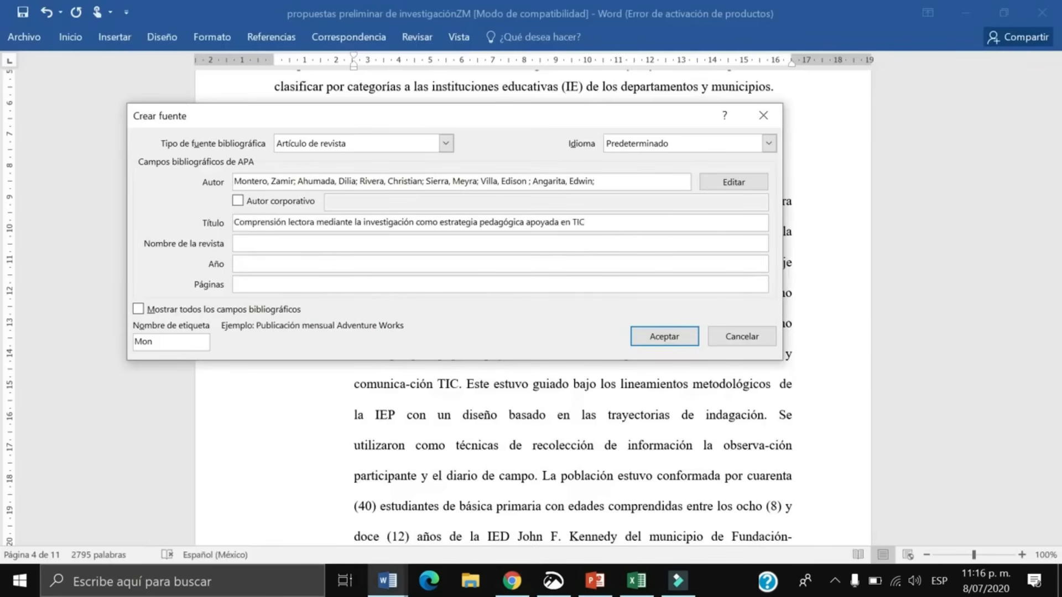
- Look up the journal's name on the article's web page in Chrome and enter Cultura Educacion y sociedad as the source's journal in Word
click(518, 580)
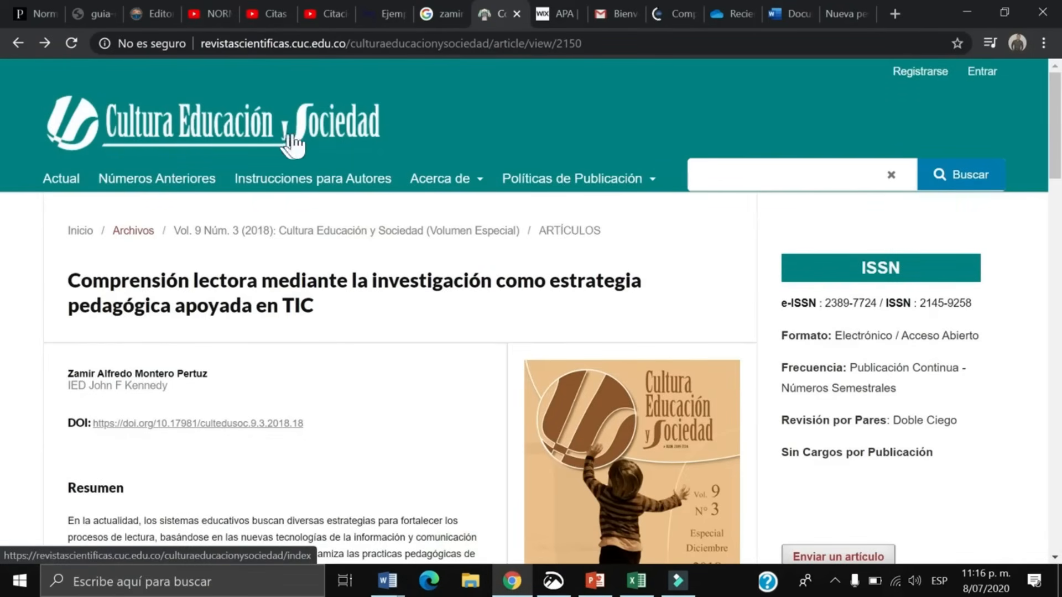
mouse_move(387, 581)
mouse_move(381, 505)
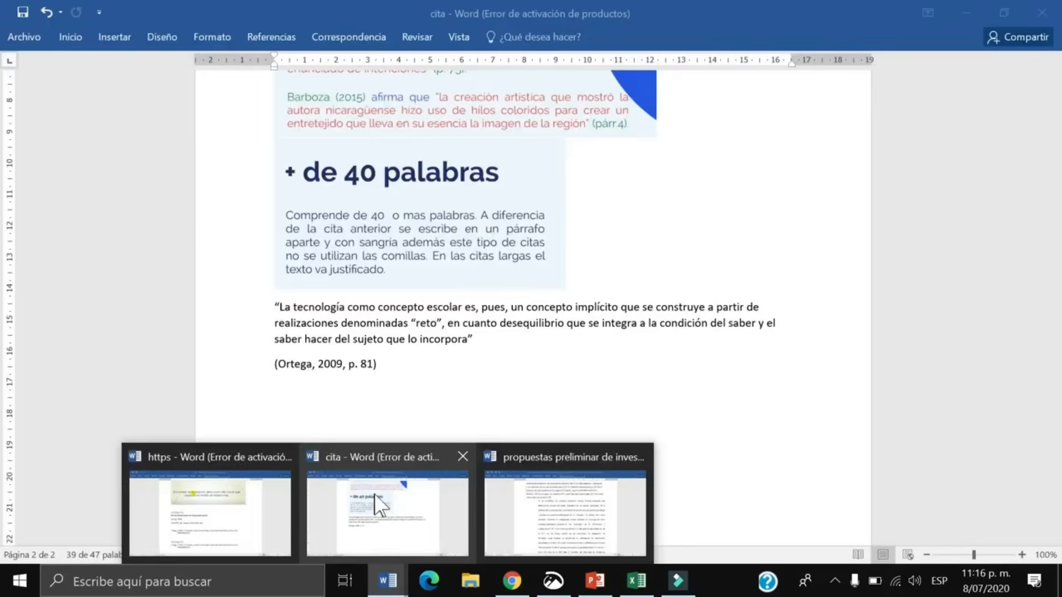
click(550, 499)
key(ctrl+v)
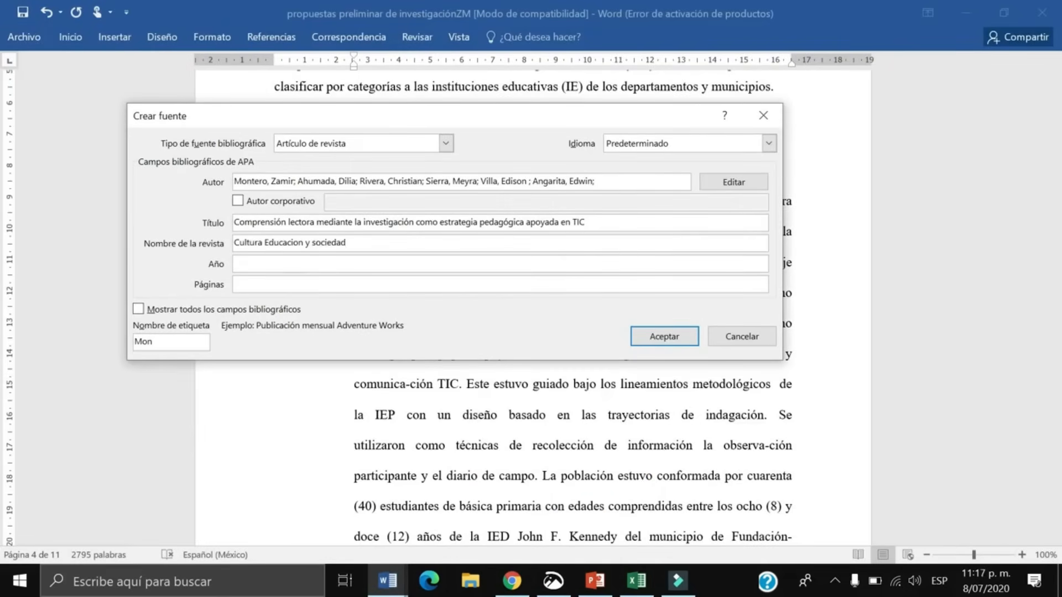
- Set the source's year to 2018 and its pages to 145-168
click(279, 260)
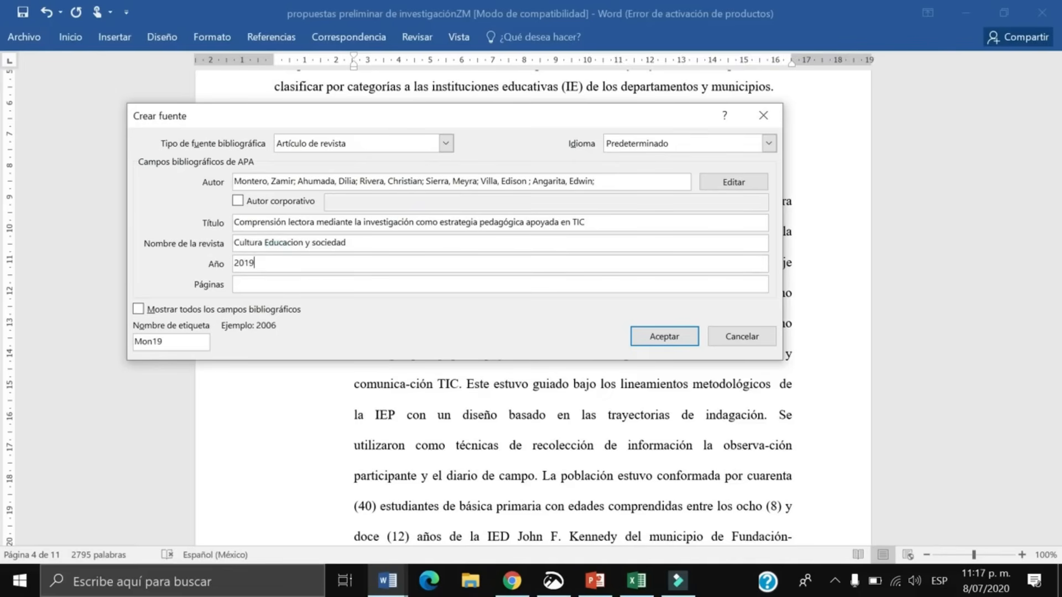
key(BackSpace)
text(8)
click(248, 286)
- Show all bibliographic fields, consult the article's web page in Chrome and enter volume 9 and number 3 for the source in Word
click(144, 313)
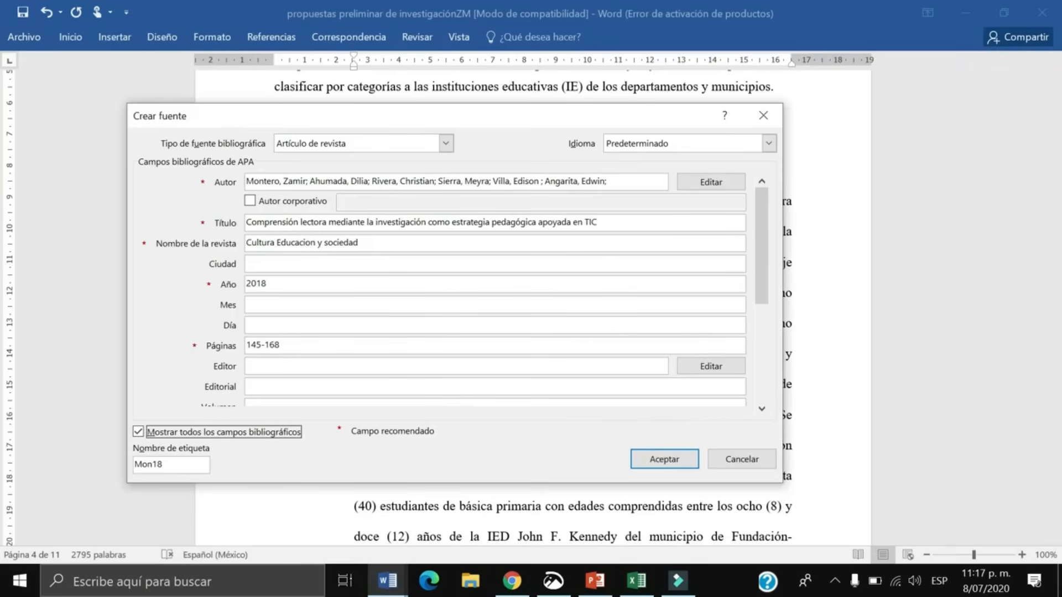
click(513, 582)
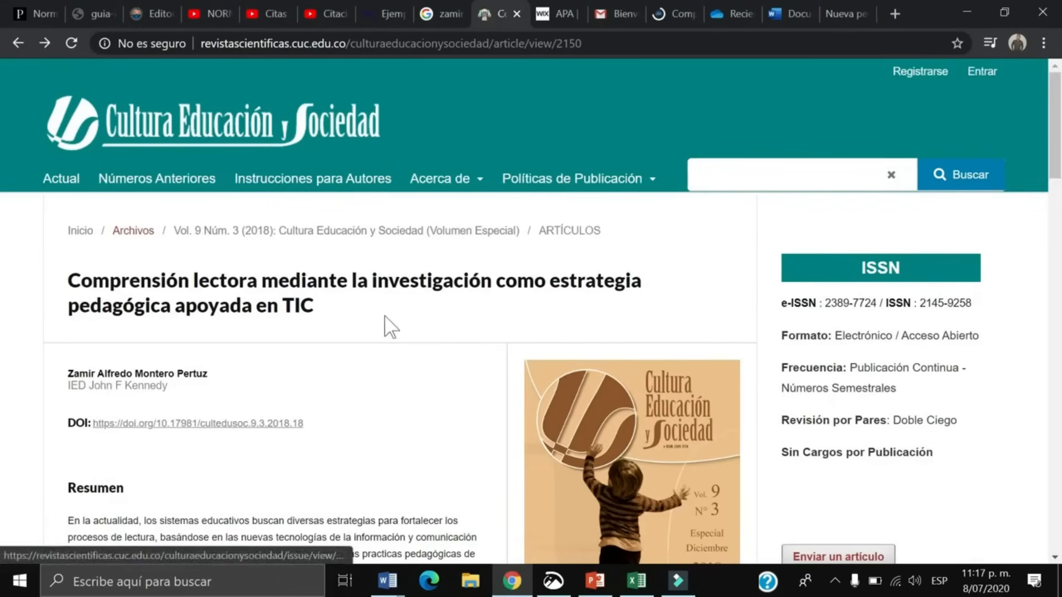
scroll(375, 322, down, 1)
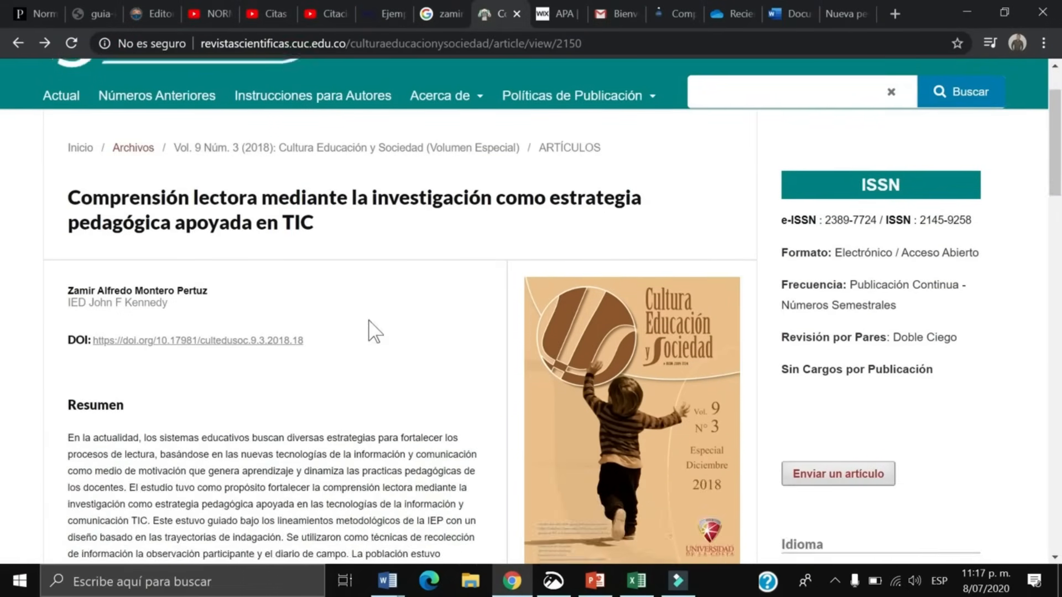
scroll(375, 331, up, 1)
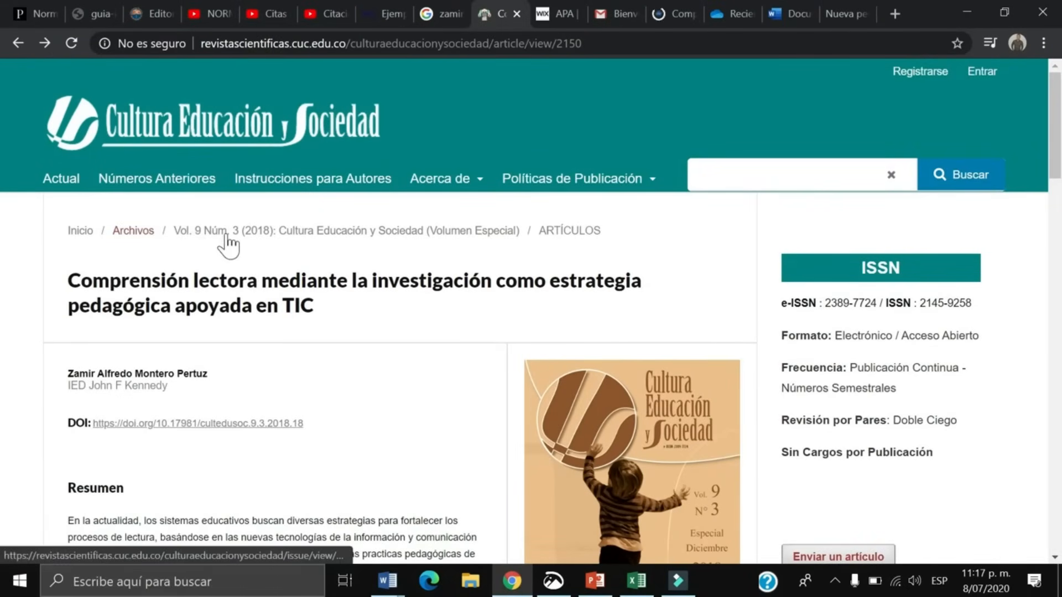
mouse_move(387, 581)
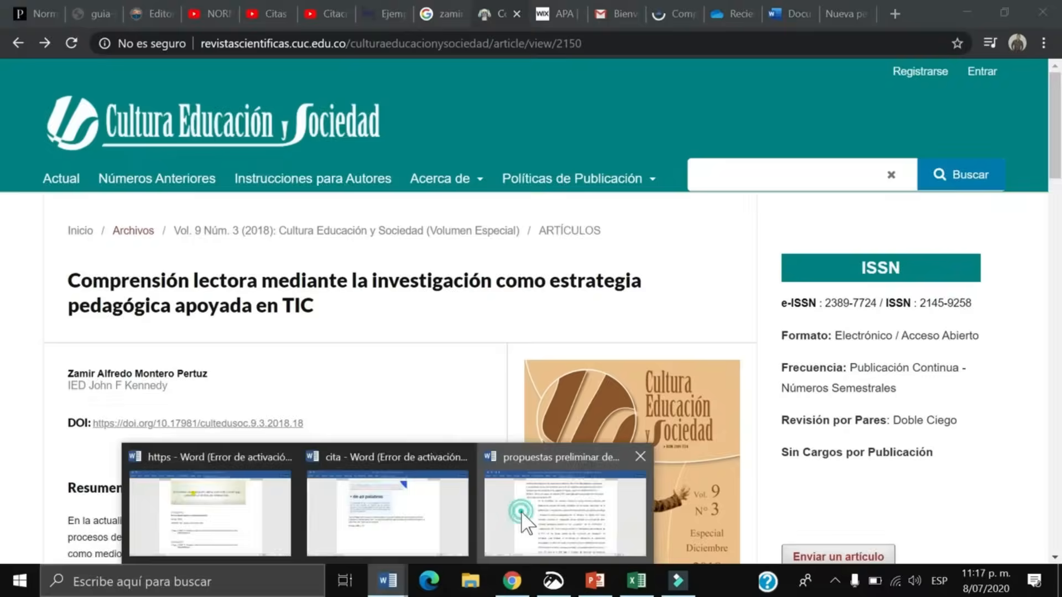
click(500, 506)
click(255, 325)
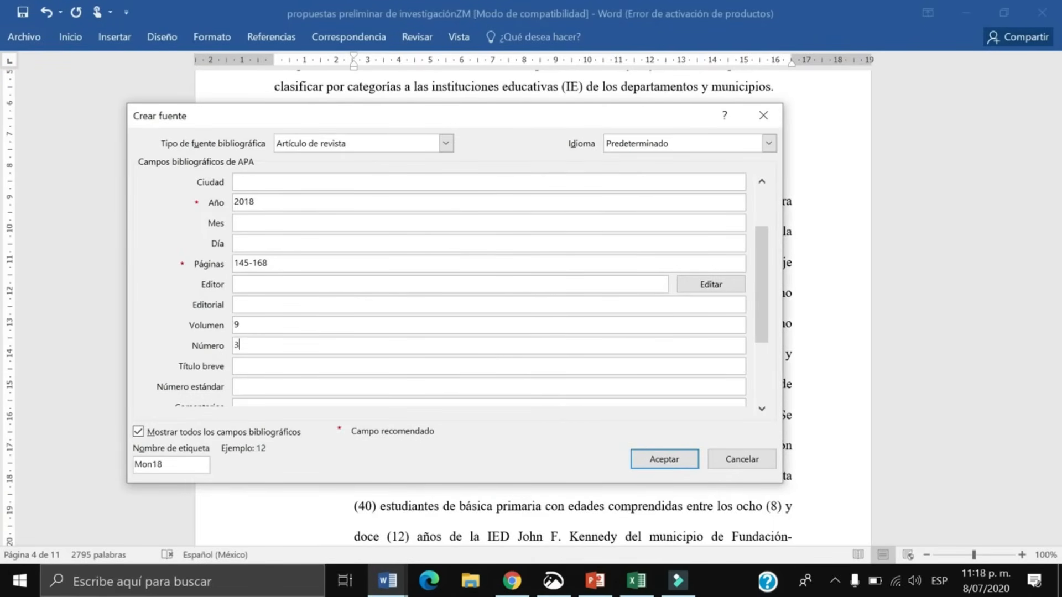
- Go to the source's URL field and copy the DOI link from the article's web page in Chrome
drag(758, 329, 759, 392)
click(299, 387)
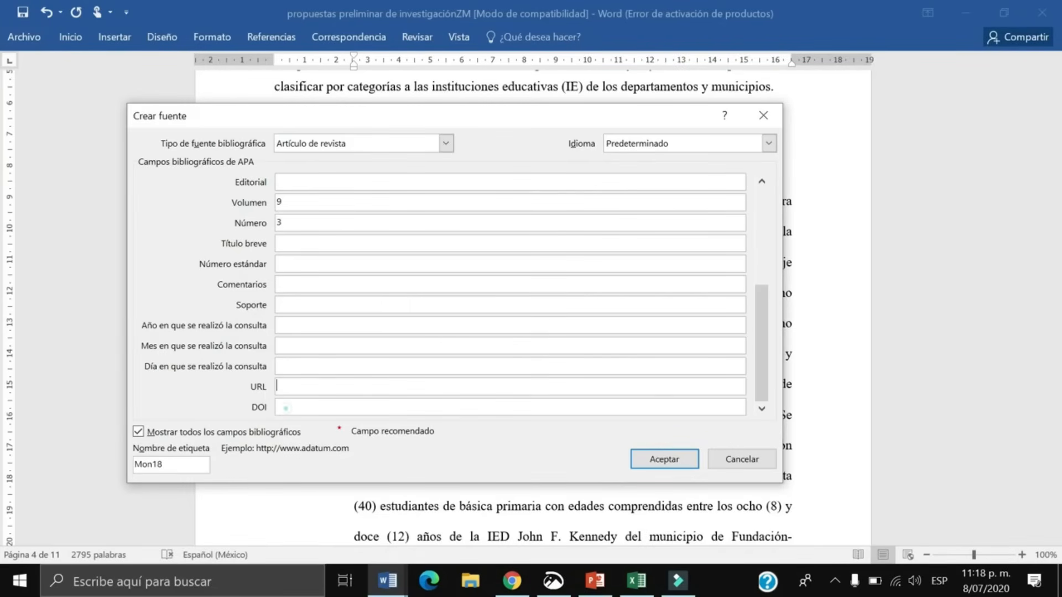
click(286, 408)
click(280, 386)
click(512, 581)
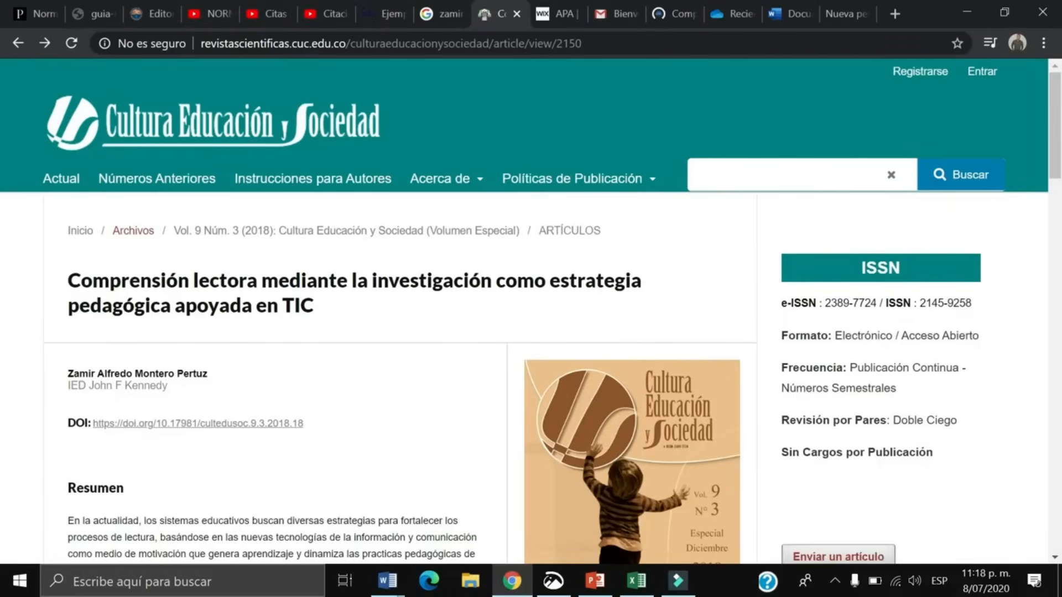
scroll(309, 343, down, 1)
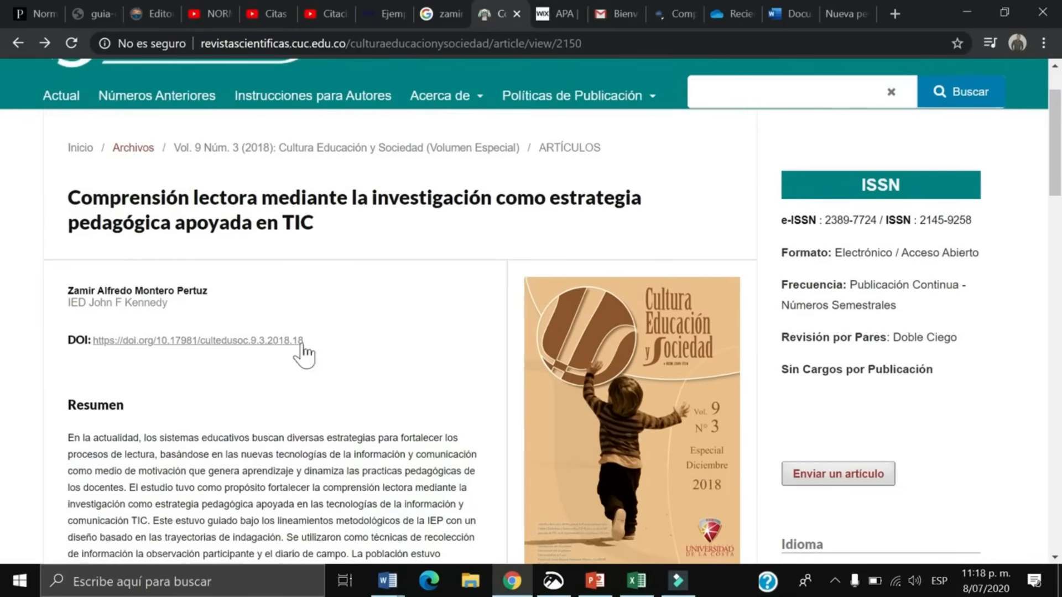
drag(305, 340, 98, 341)
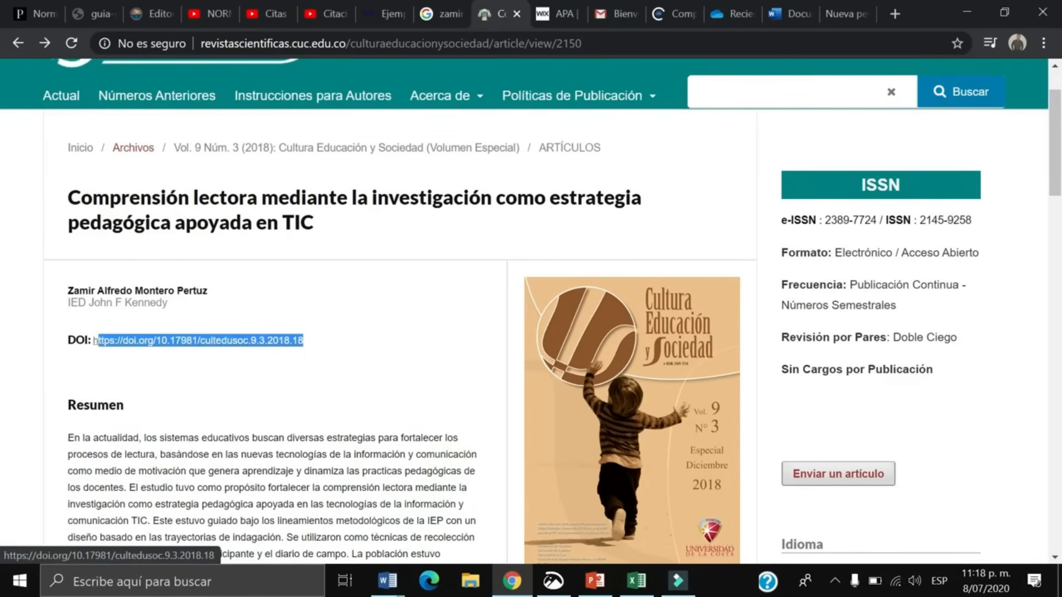
right_click(128, 340)
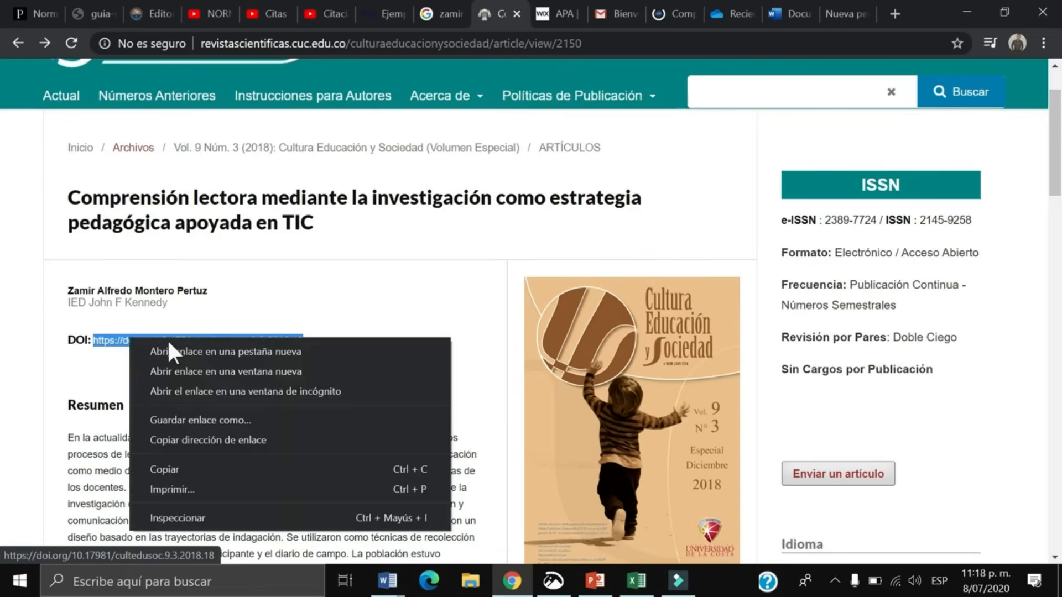
click(192, 471)
click(387, 581)
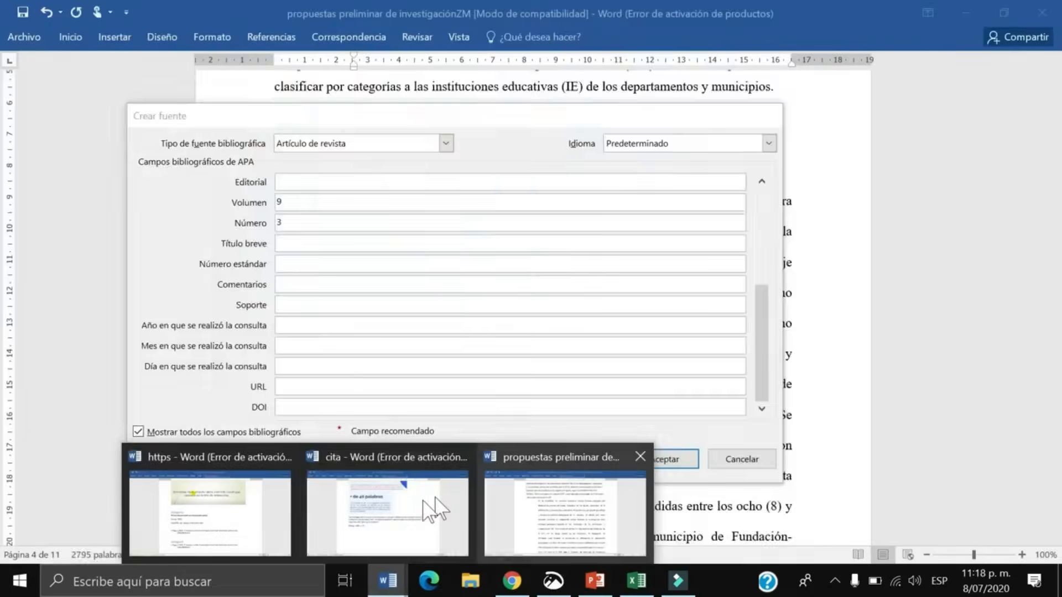
click(414, 505)
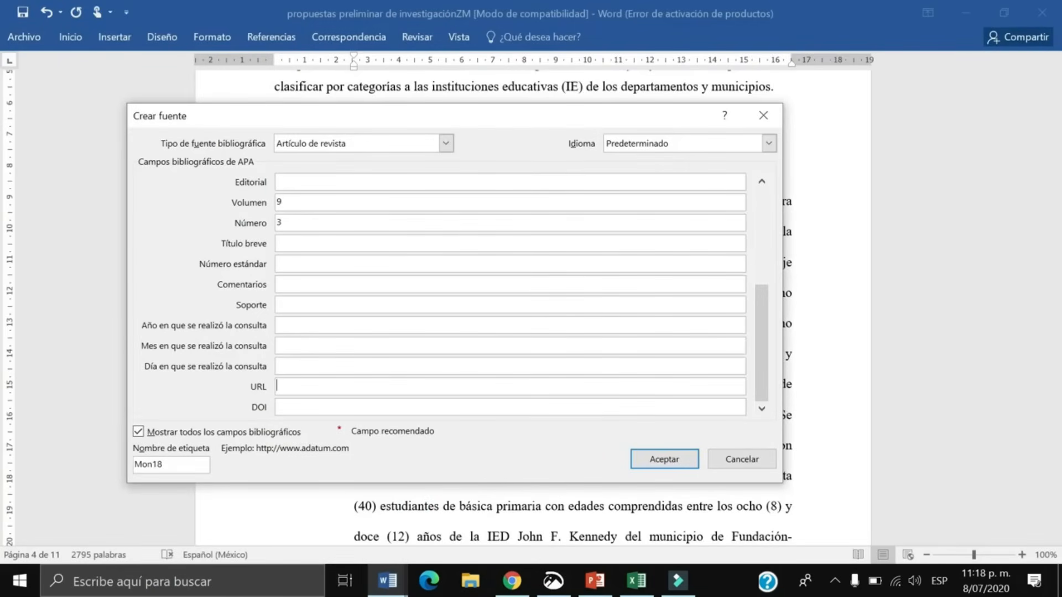
right_click(282, 387)
click(324, 434)
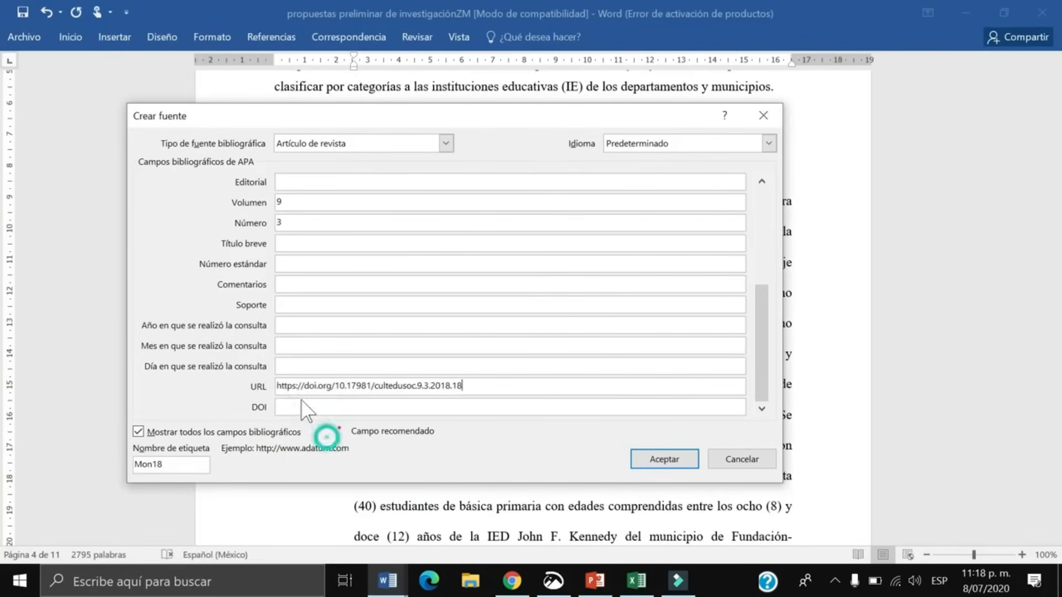
click(306, 410)
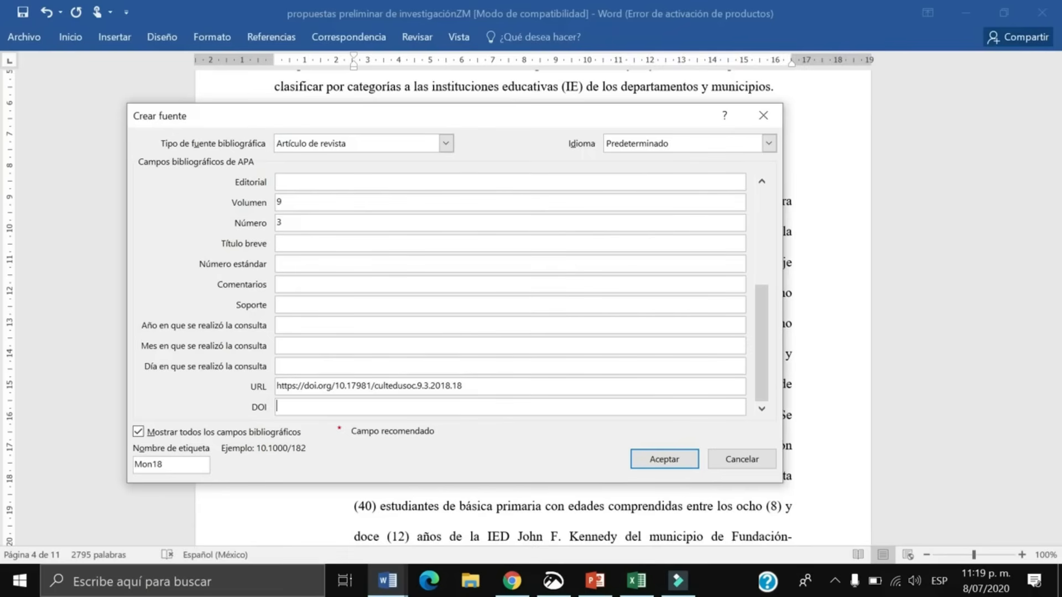
click(282, 384)
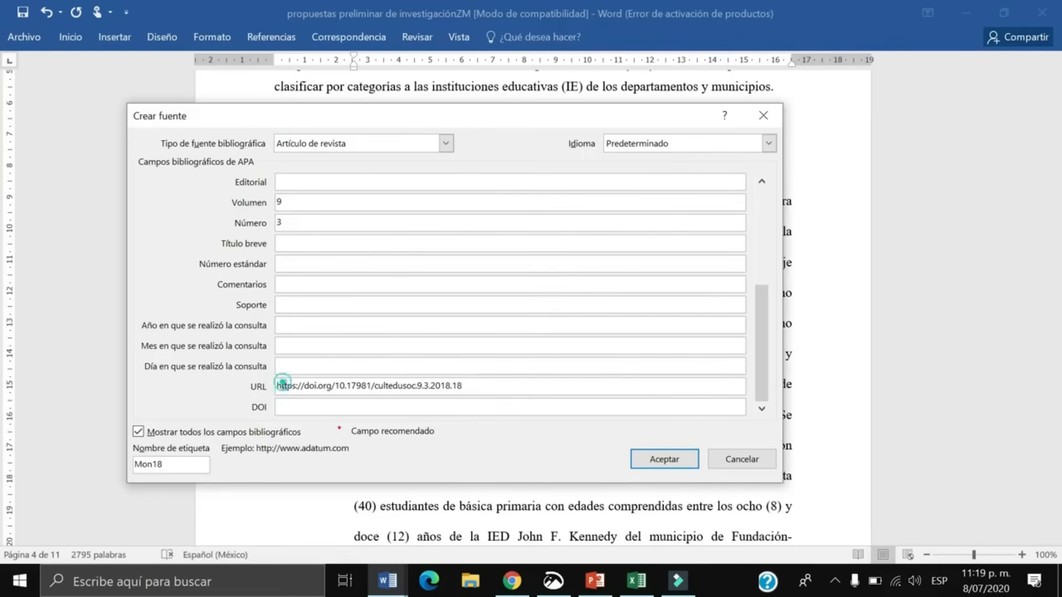
drag(282, 384, 463, 385)
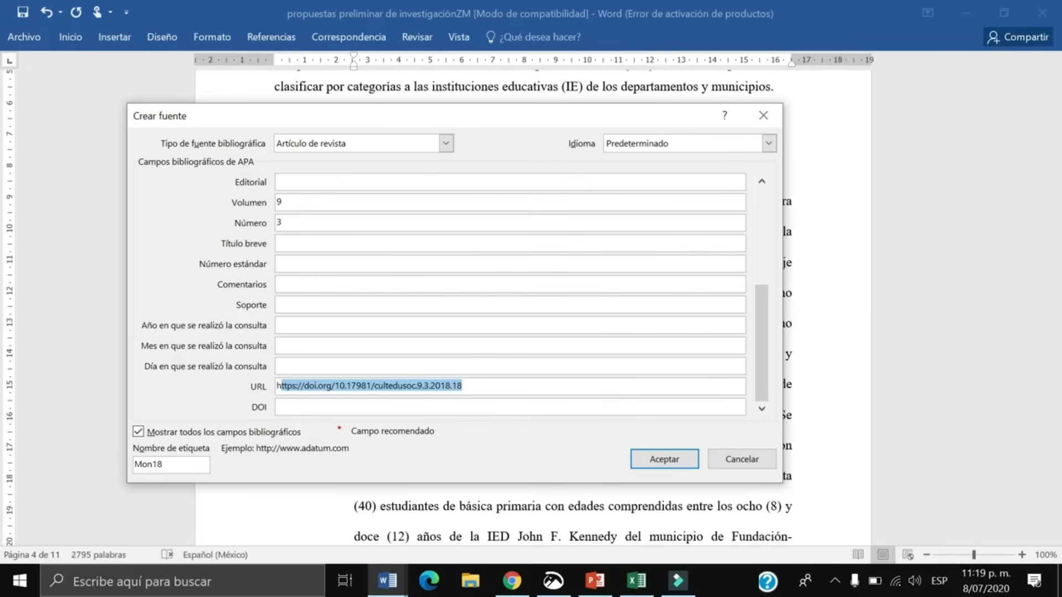
click(665, 460)
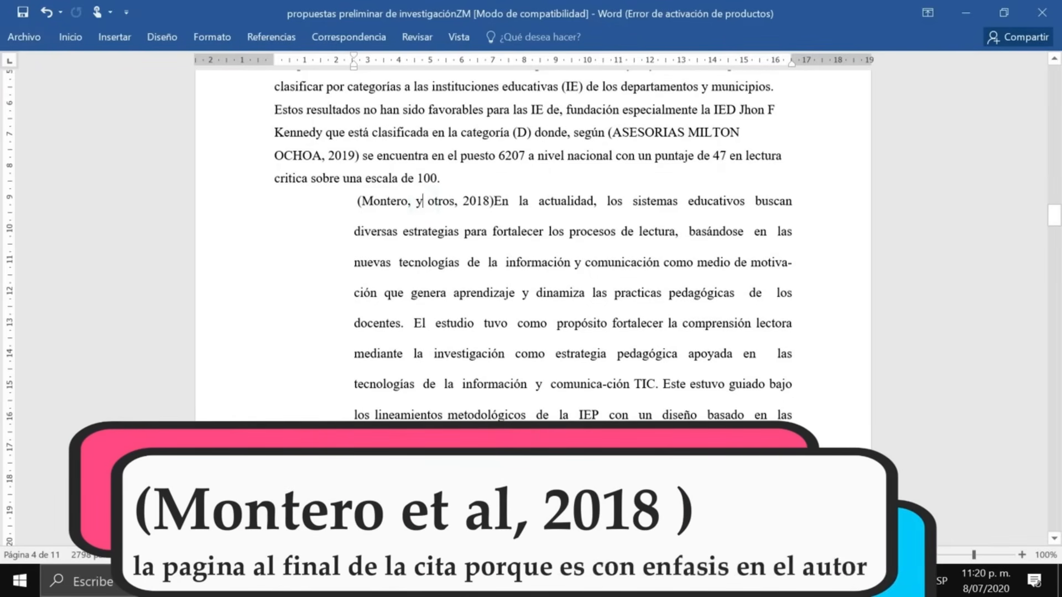
- Replace ", y otros" with "et al" in the citation at the beginning of the block quotation, keeping the comma before the year
key(BackSpace)
key(BackSpace)
key(BackSpace)
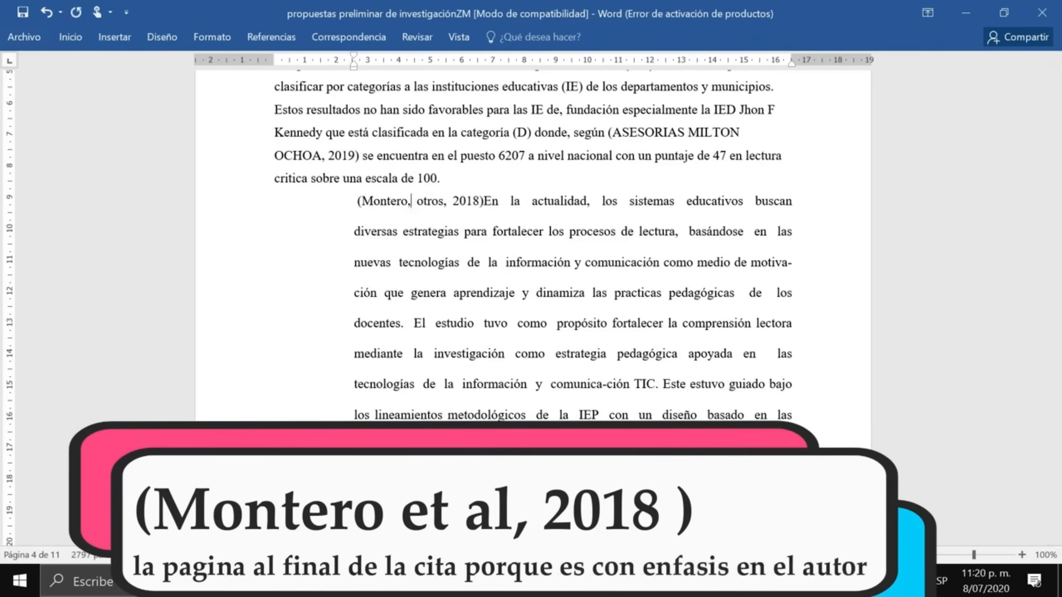
text(et)
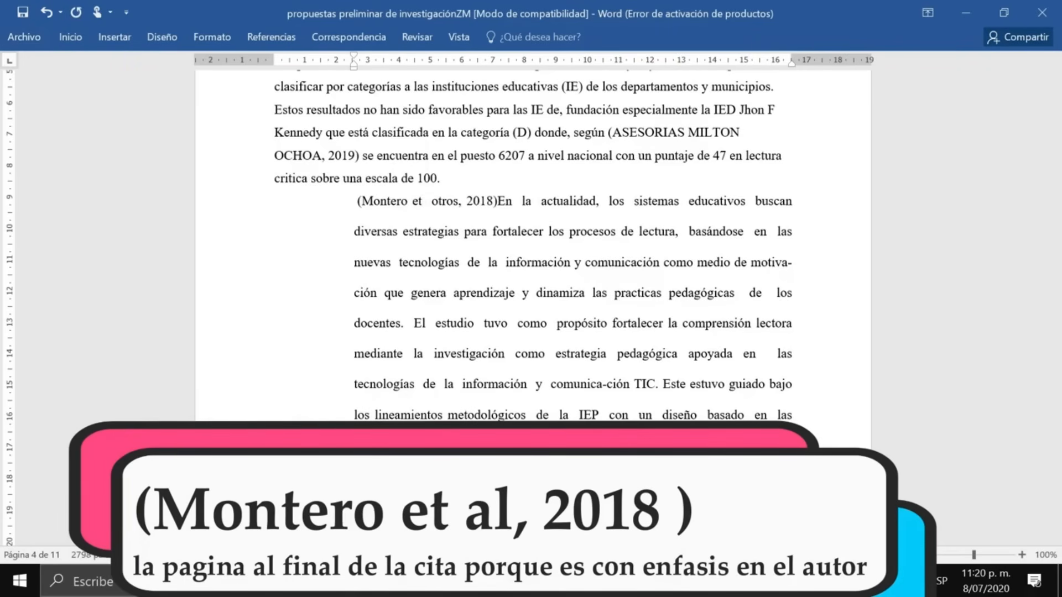
text( al)
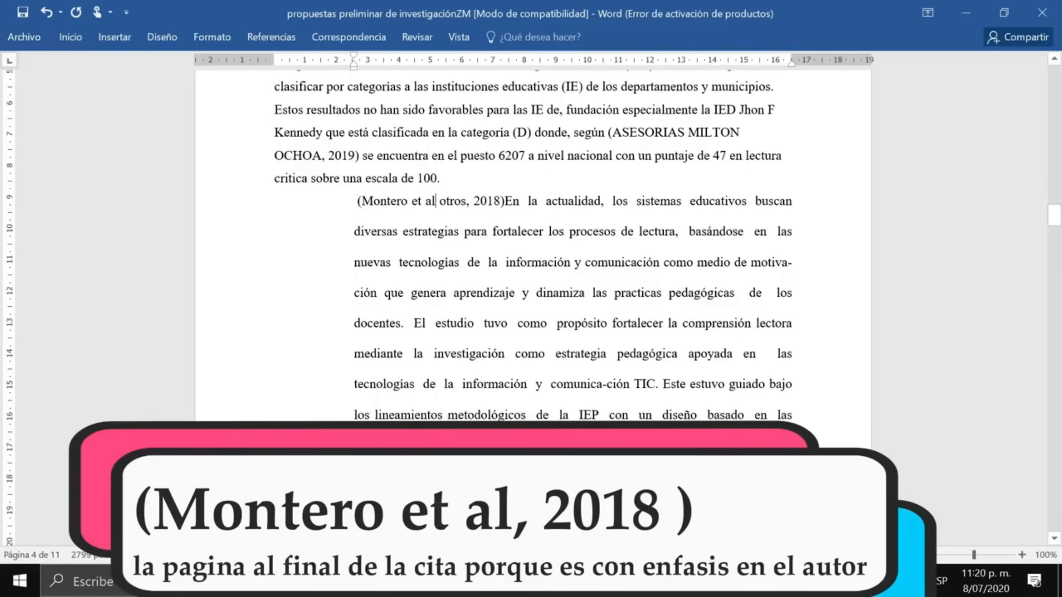
click(469, 200)
key(BackSpace)
key(BackSpace)
key(BackSpace)
key(BackSpace)
key(BackSpace)
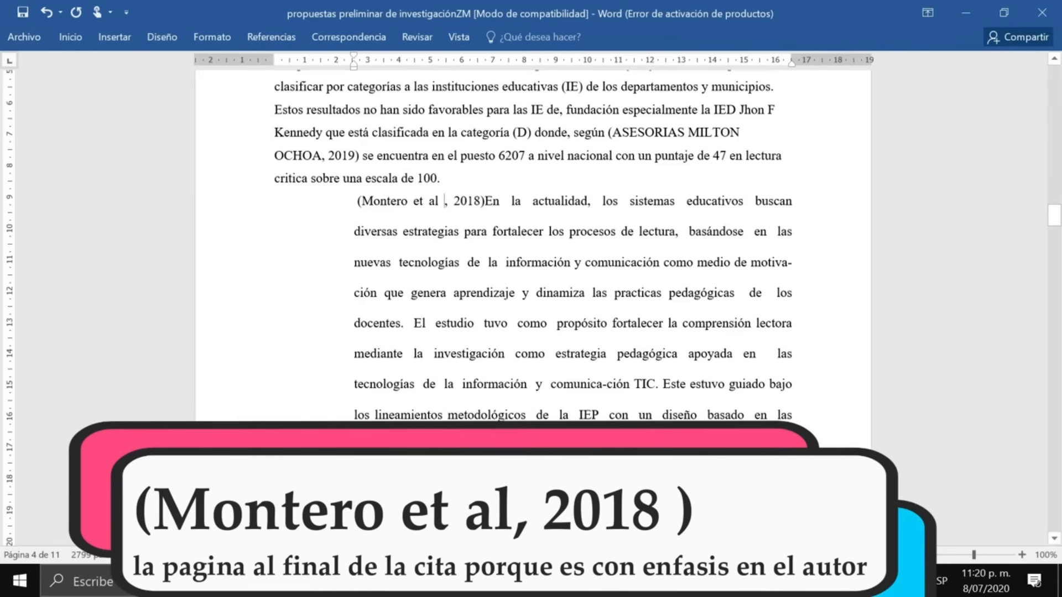
key(BackSpace)
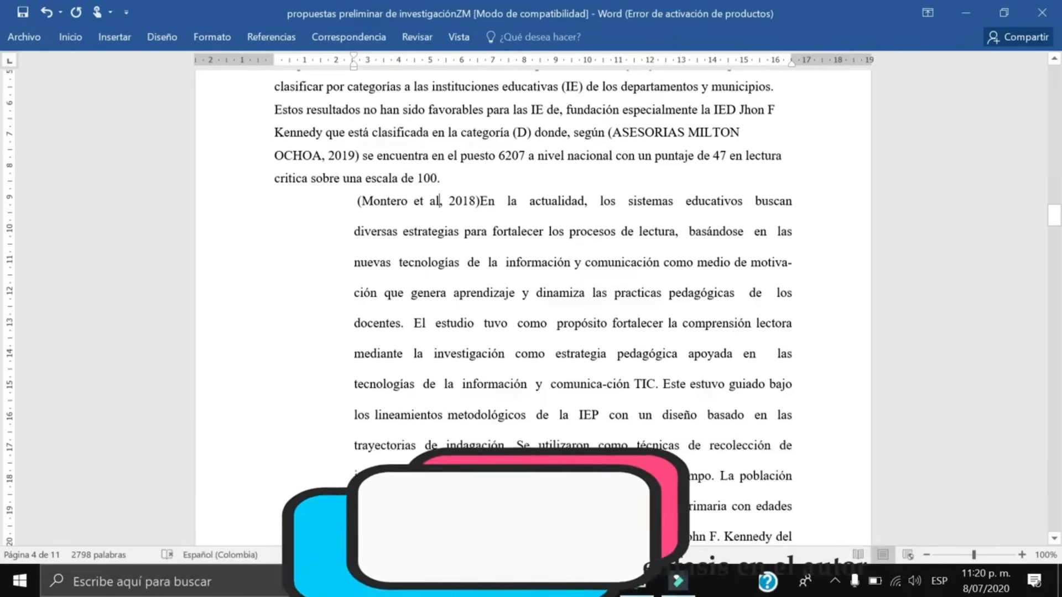
- Highlight the entire parenthetical citation at the beginning of the block quotation in yellow
click(479, 201)
scroll(480, 201, down, 1)
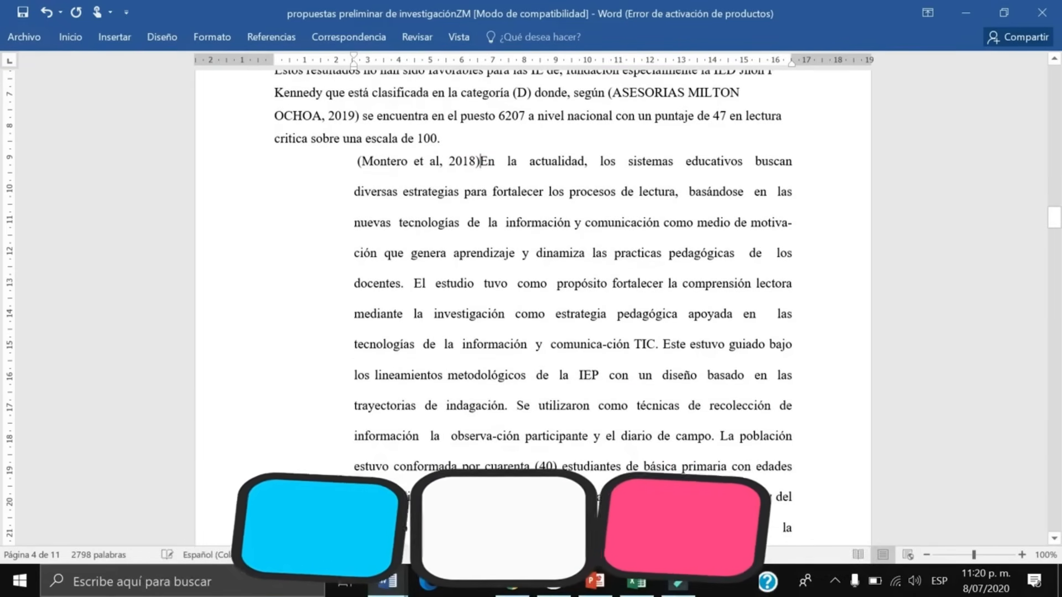
click(357, 161)
drag(357, 161, 480, 162)
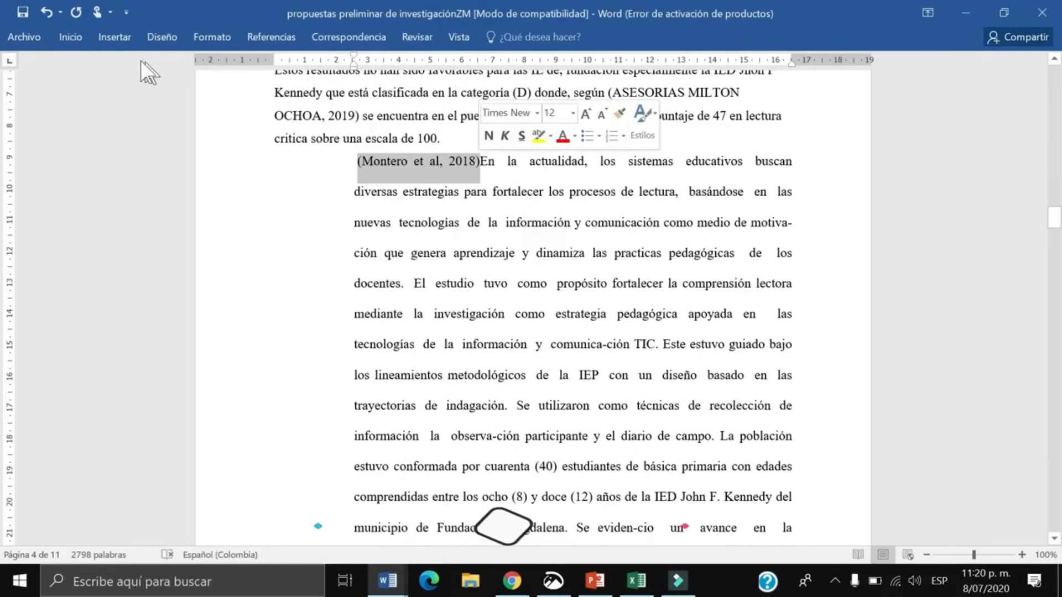
click(70, 37)
click(271, 88)
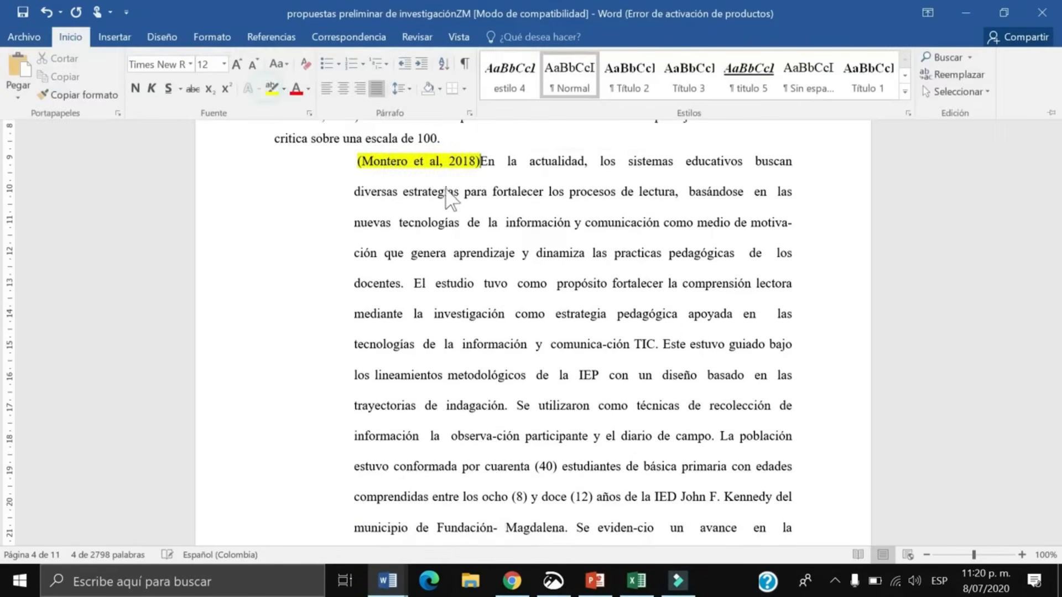
- Review the whole block quotation, from its highlighted opening citation to the page number that closes it on the following page
click(446, 194)
scroll(554, 260, down, 4)
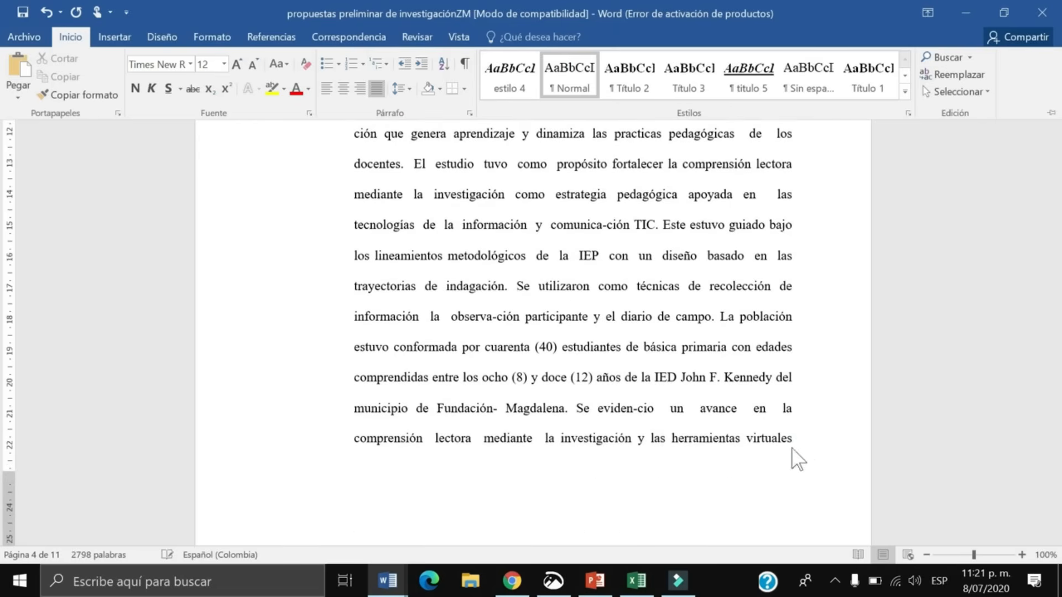
key(ctrl+F1)
click(794, 440)
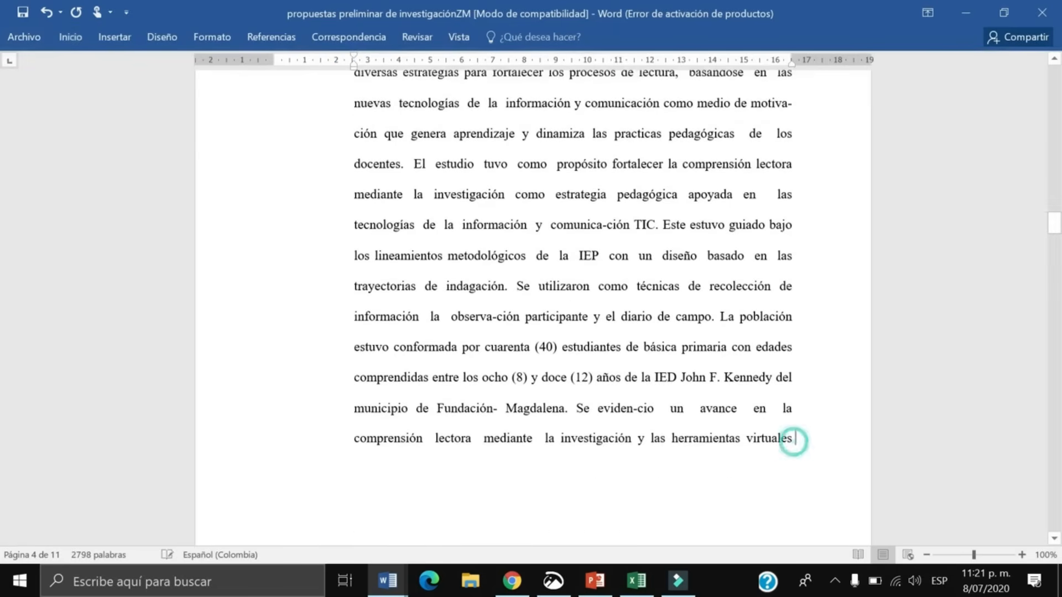
key(Down)
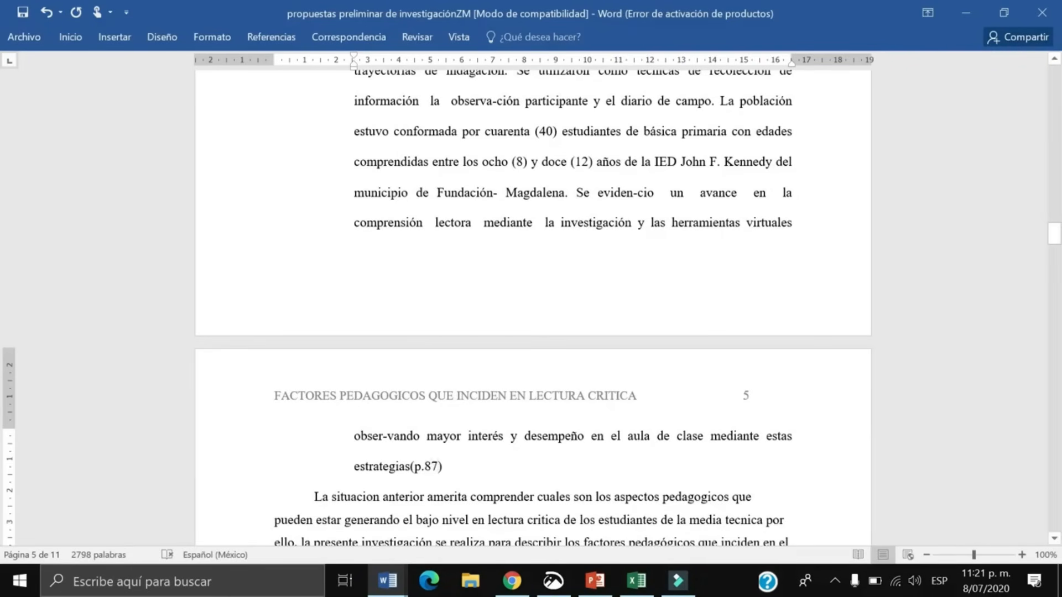
scroll(481, 474, up, 5)
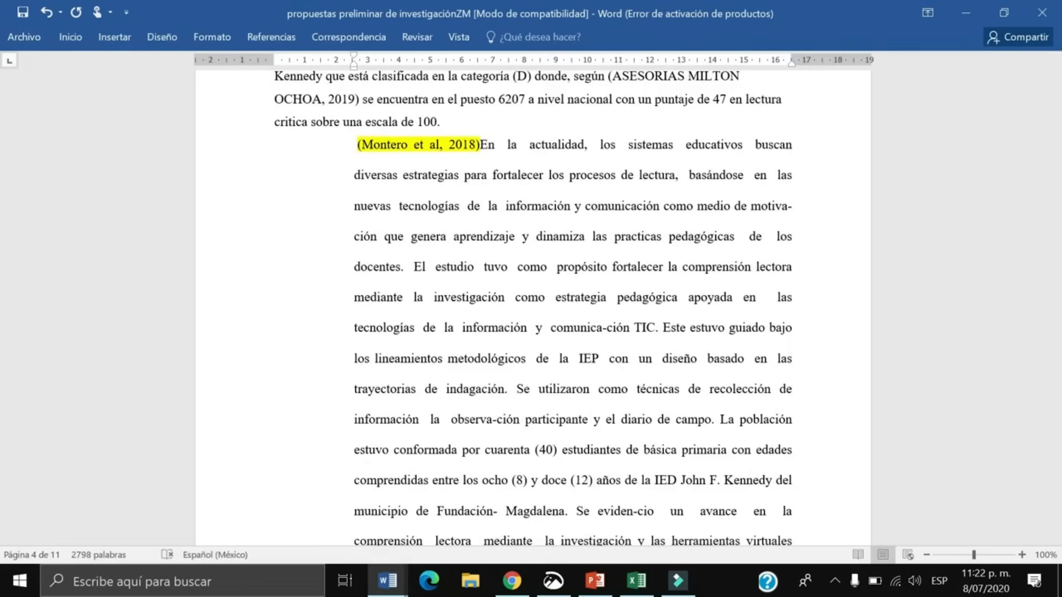
scroll(481, 474, down, 1)
scroll(533, 305, up, 2)
scroll(415, 373, down, 6)
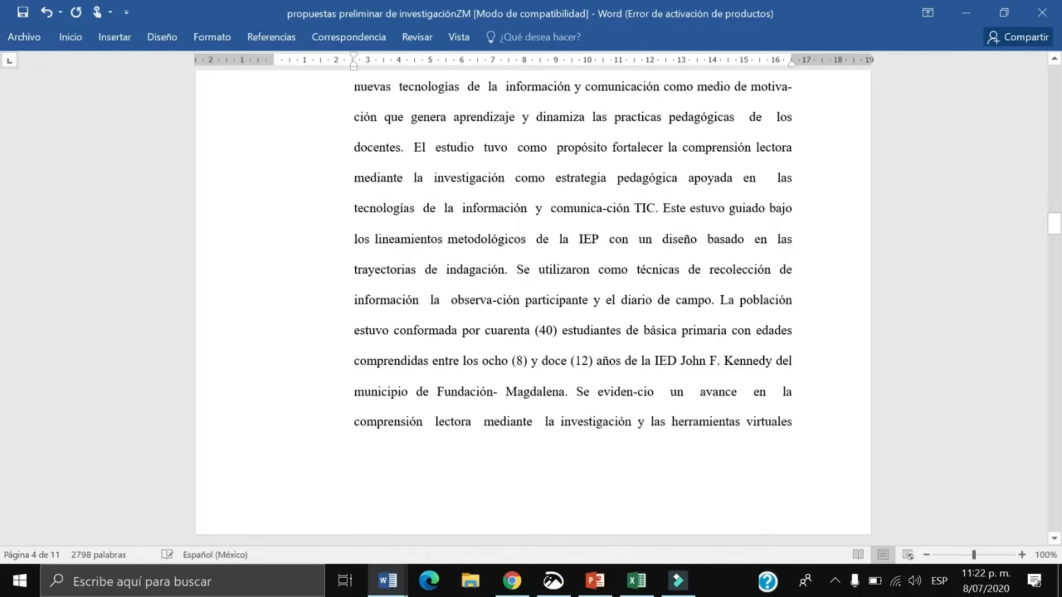
- Insert an automatic APA bibliography with the built-in "Referencias" layout on the blank last page of the document
key(ctrl+End)
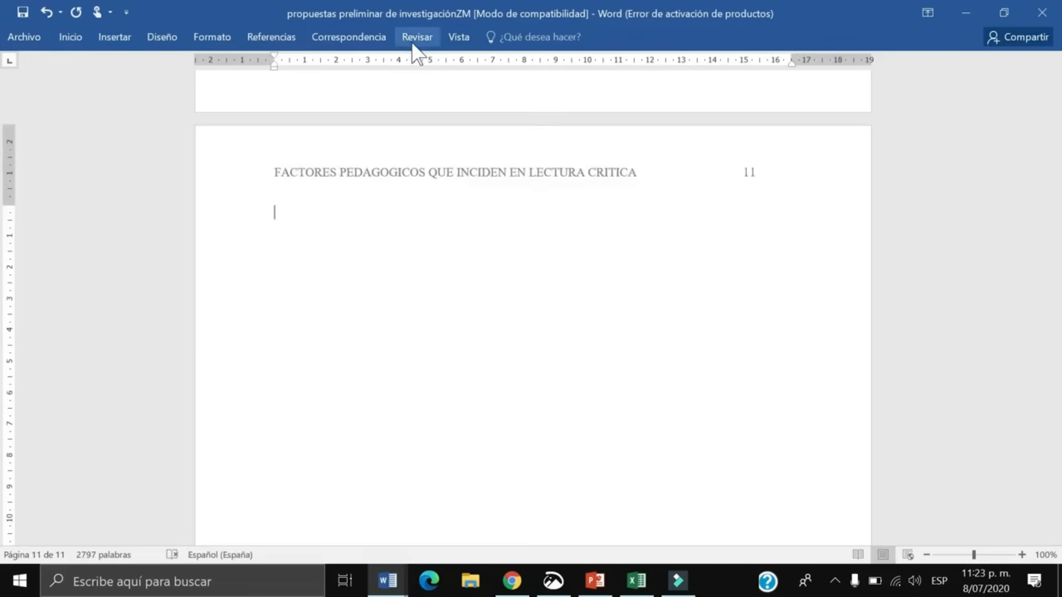
click(292, 38)
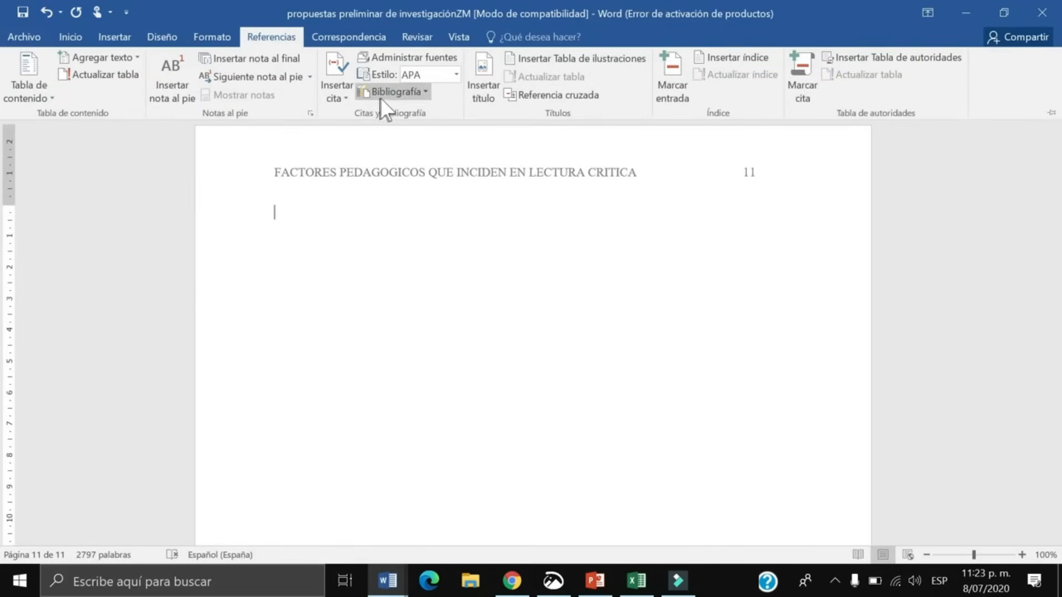
click(395, 93)
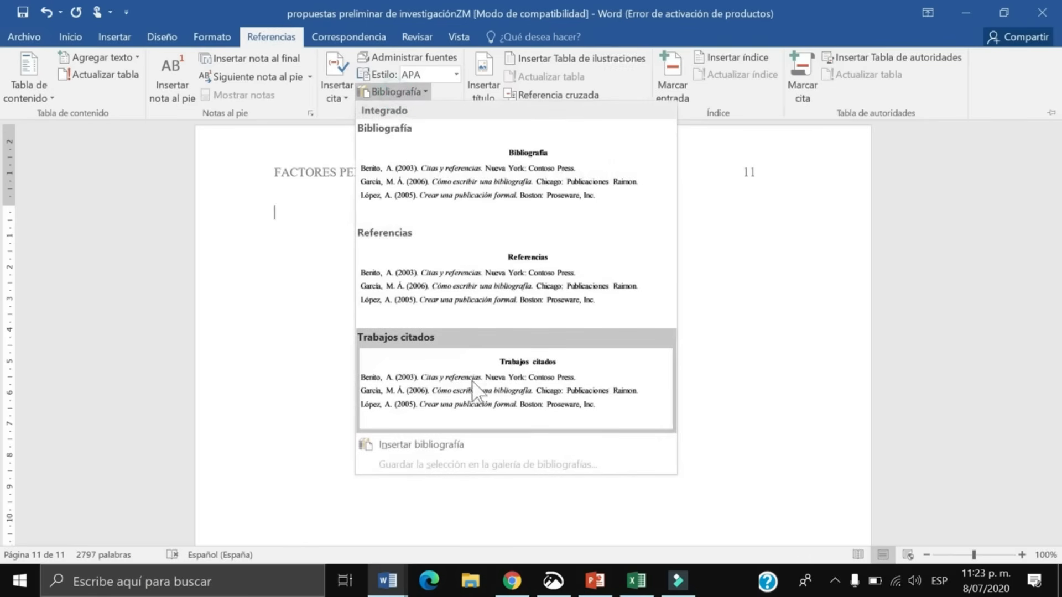
click(443, 173)
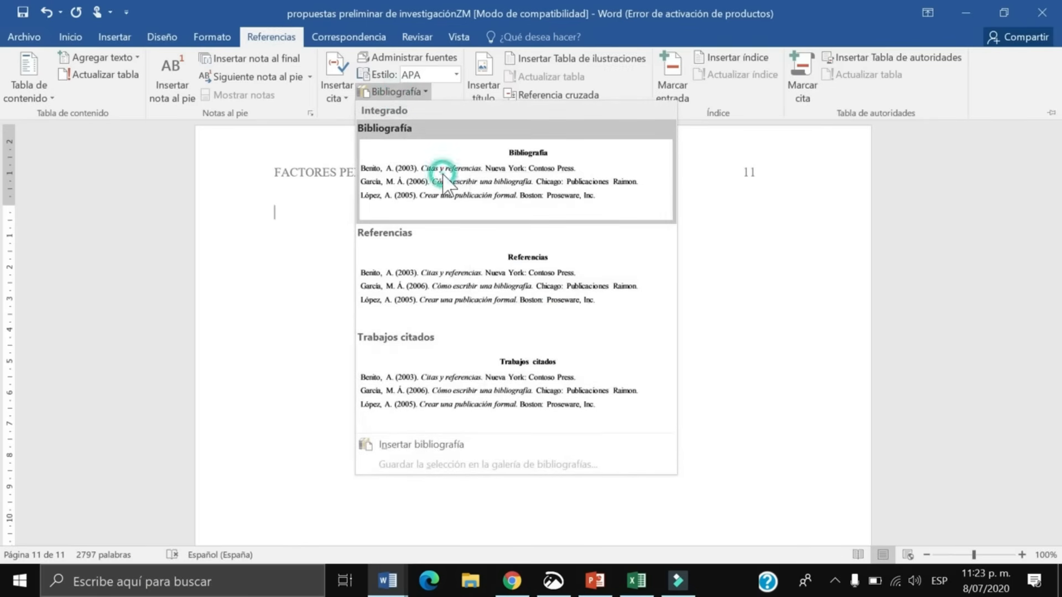
click(442, 280)
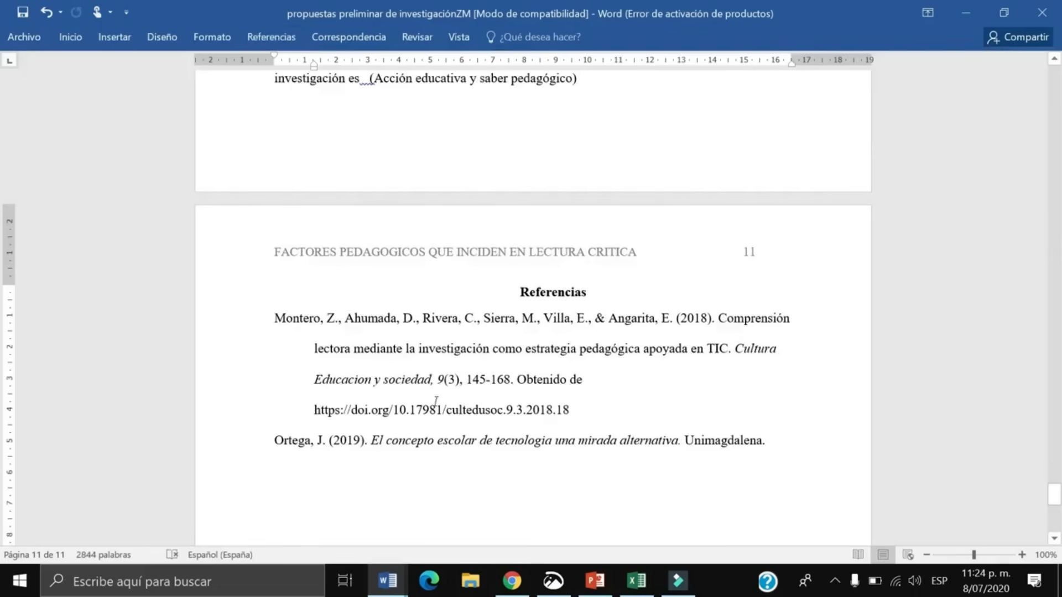
- Format all the reference list entries with a first-line special indent (Primera línea) and double line spacing
drag(782, 451, 274, 318)
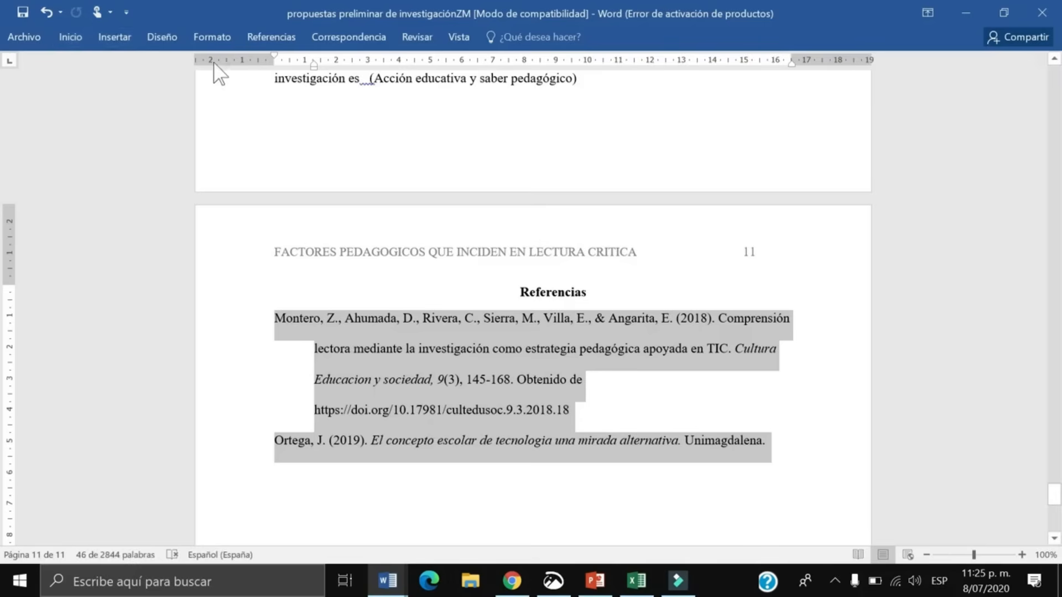
click(210, 38)
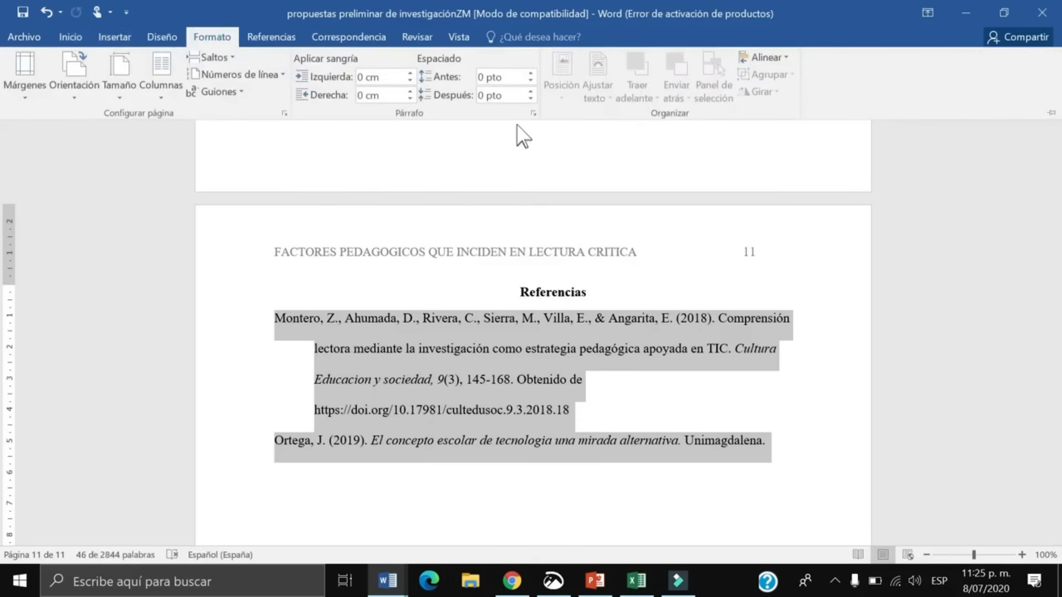
click(533, 114)
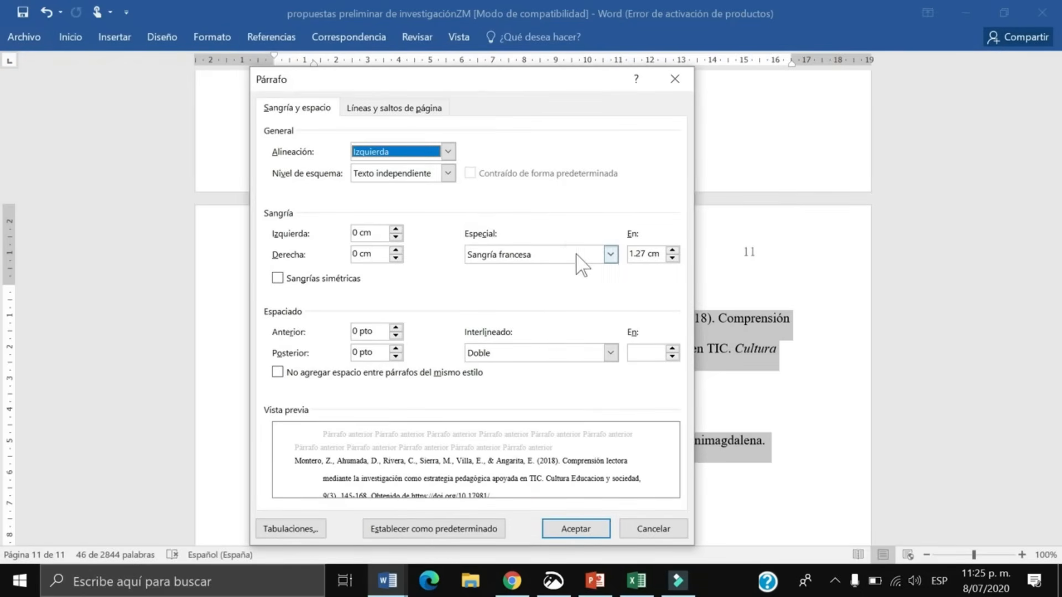
click(581, 255)
click(520, 282)
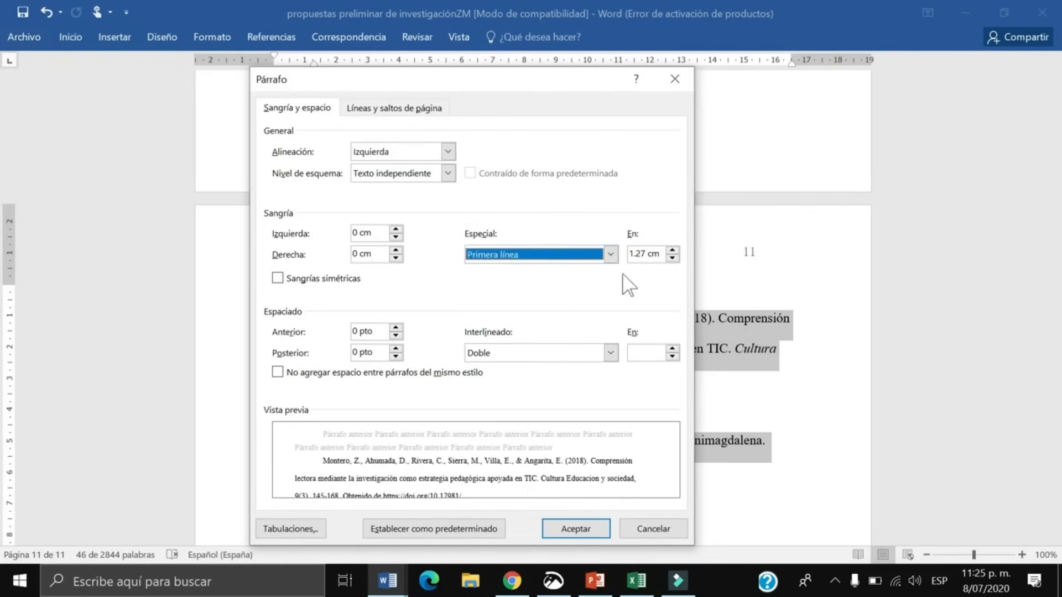
click(526, 355)
click(506, 391)
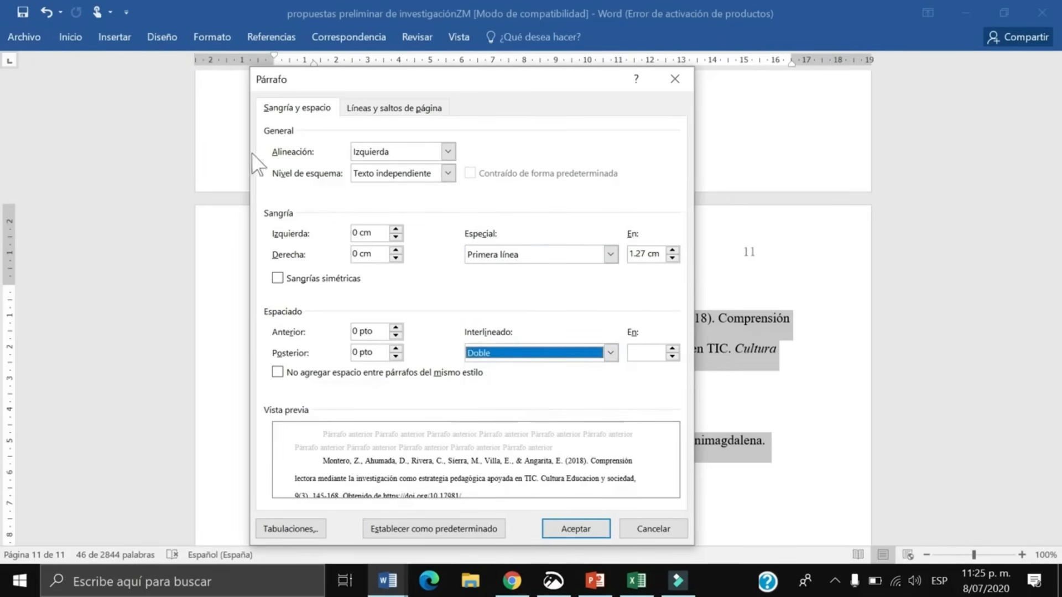
click(575, 528)
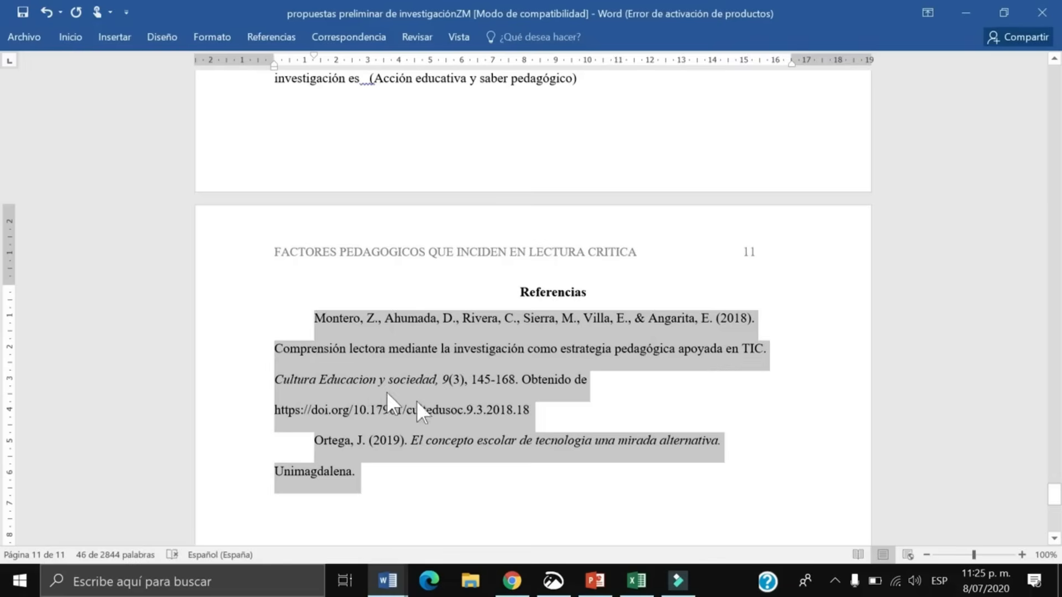
- Delete "Obtenido de" before the DOI link in the first reference entry
click(517, 410)
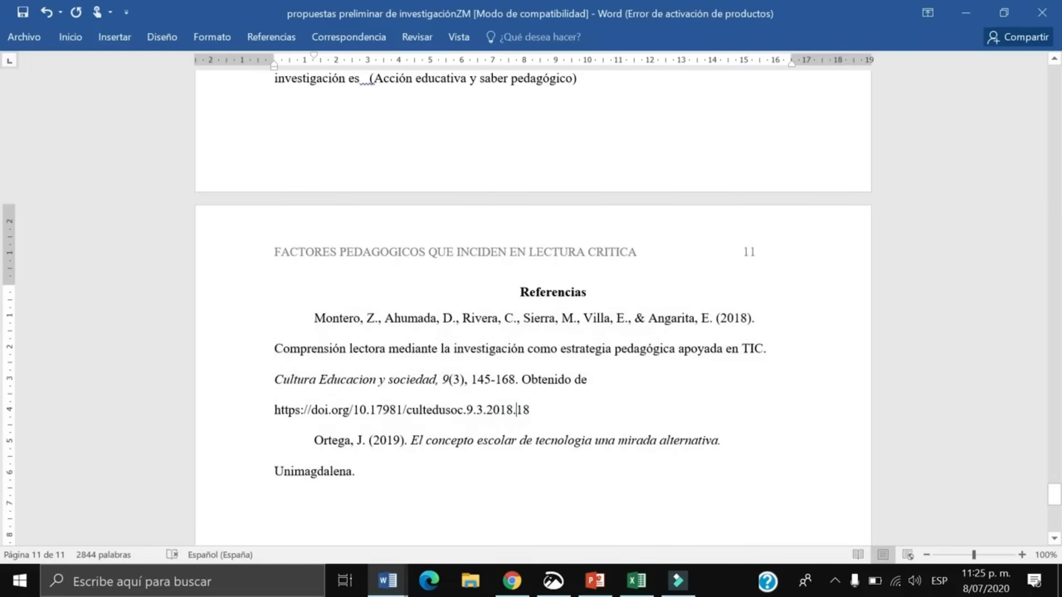
drag(522, 380, 571, 380)
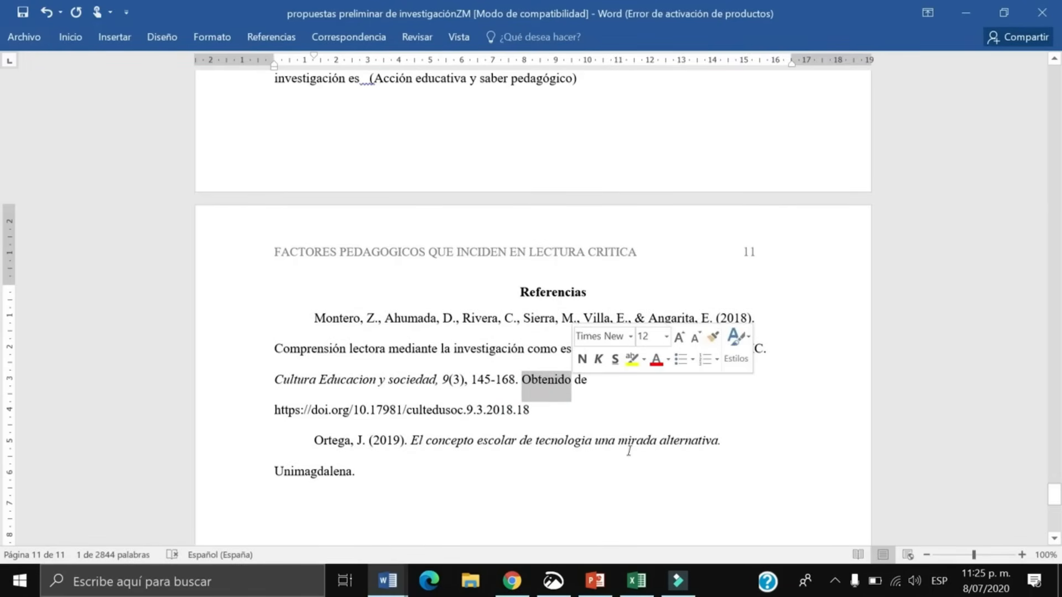
drag(523, 379, 590, 380)
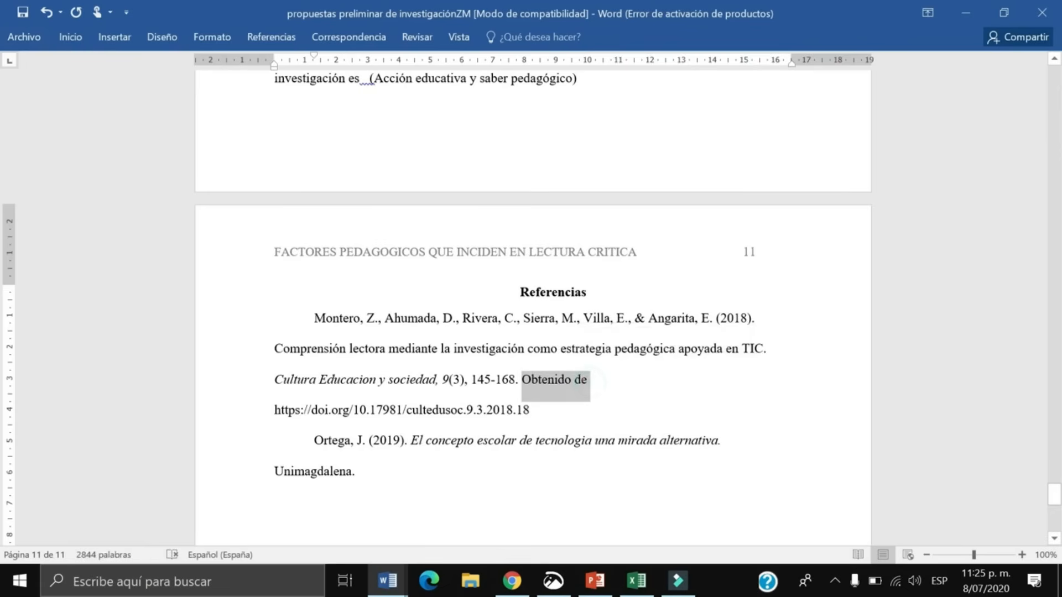
key(Delete)
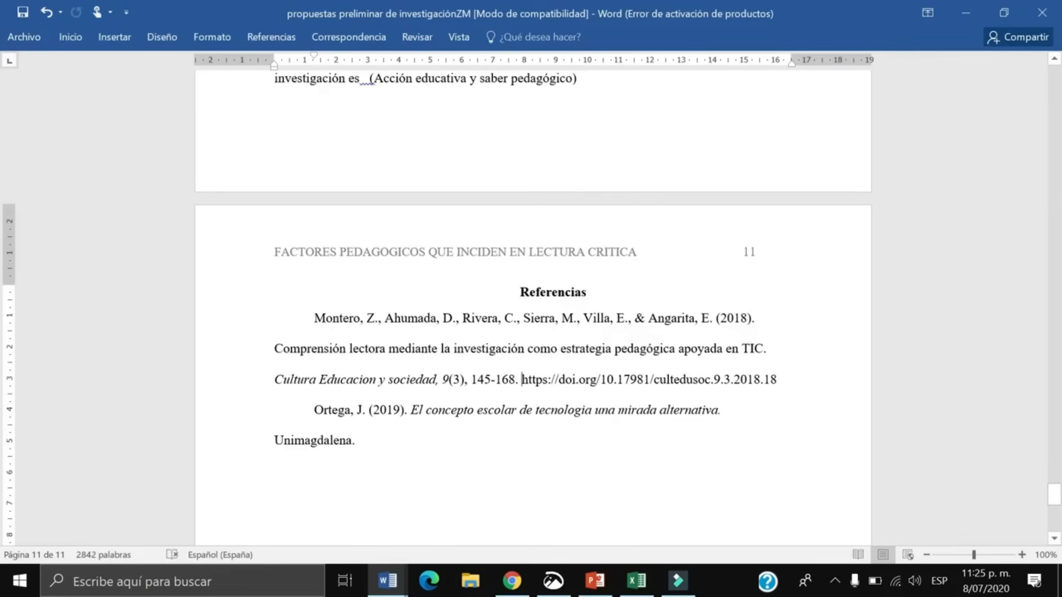
- Replace the "&" before the last author in the first reference entry with "y"
click(644, 318)
key(BackSpace)
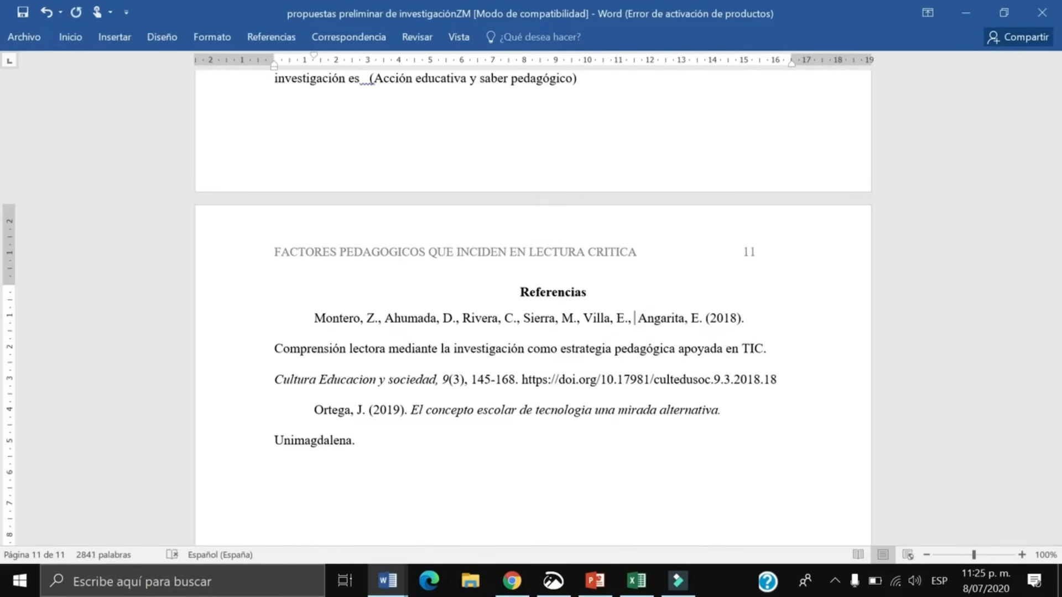
text(y)
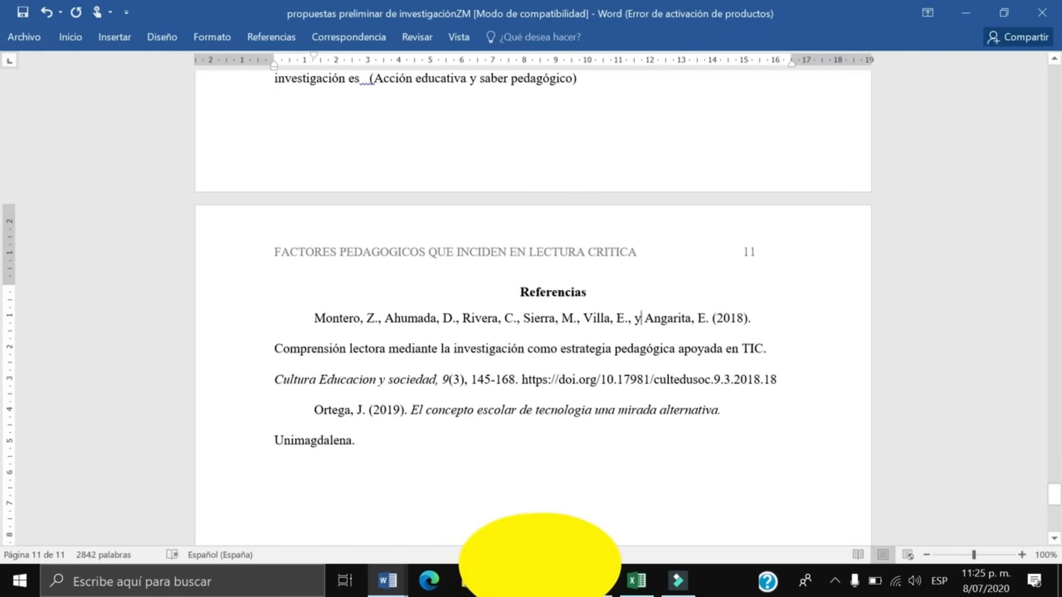
- Examine how the authors' surnames, initials and the final conjunction are written in the first reference entry
click(314, 317)
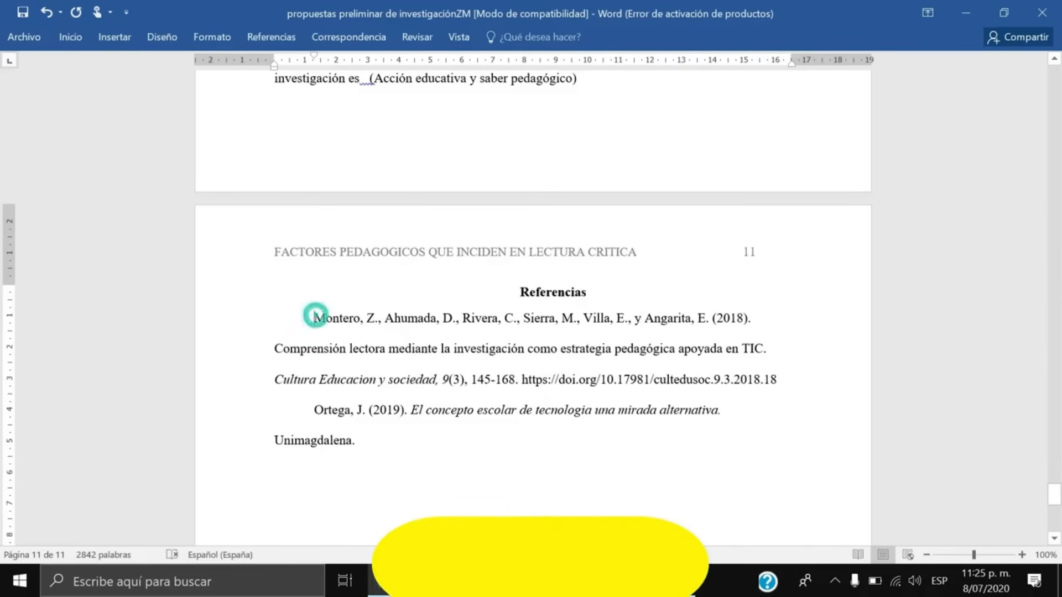
double_click(315, 318)
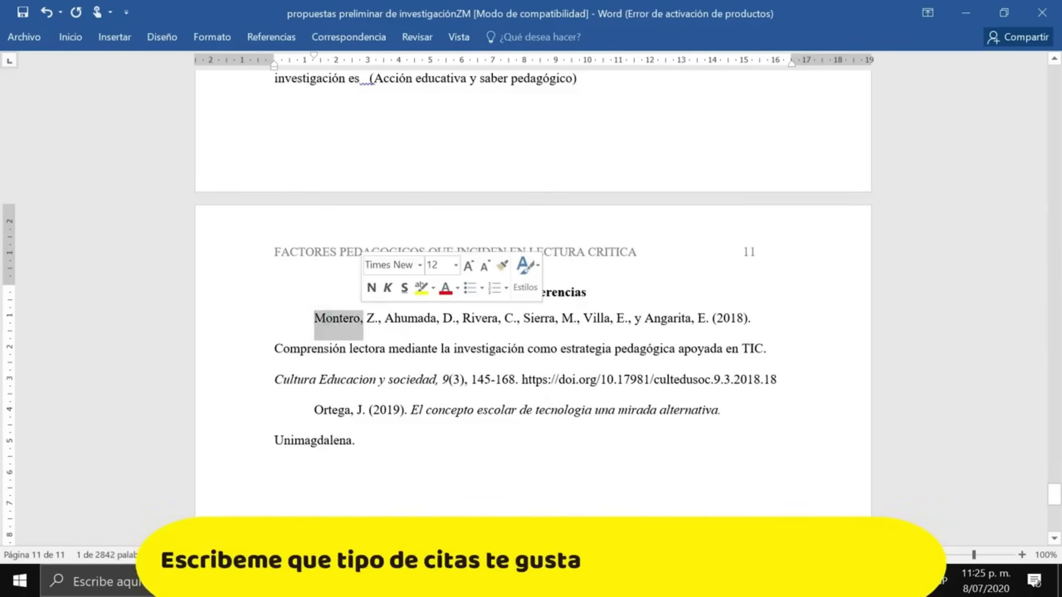
click(370, 319)
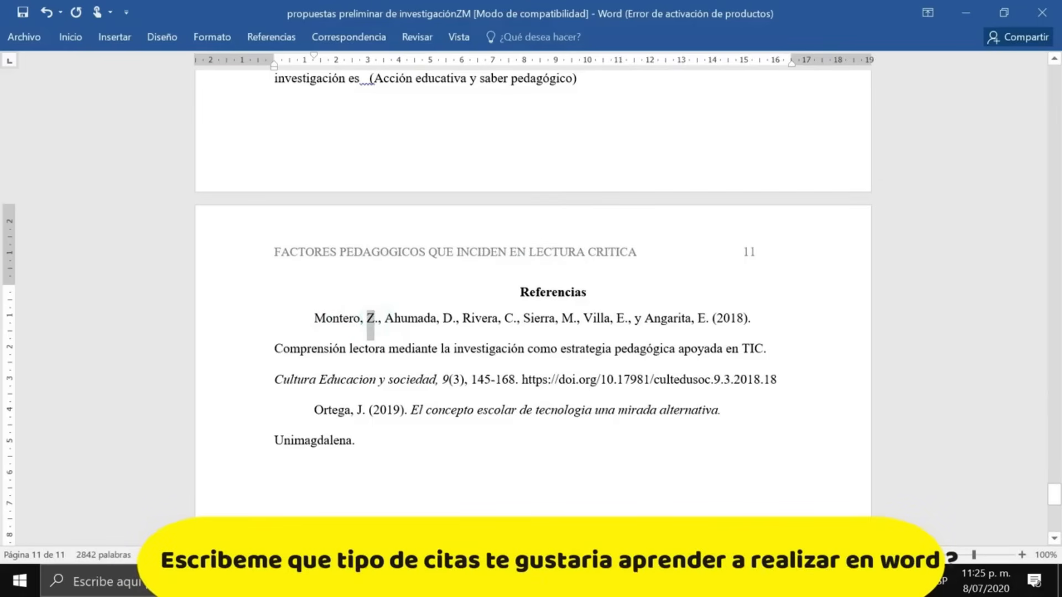
double_click(370, 319)
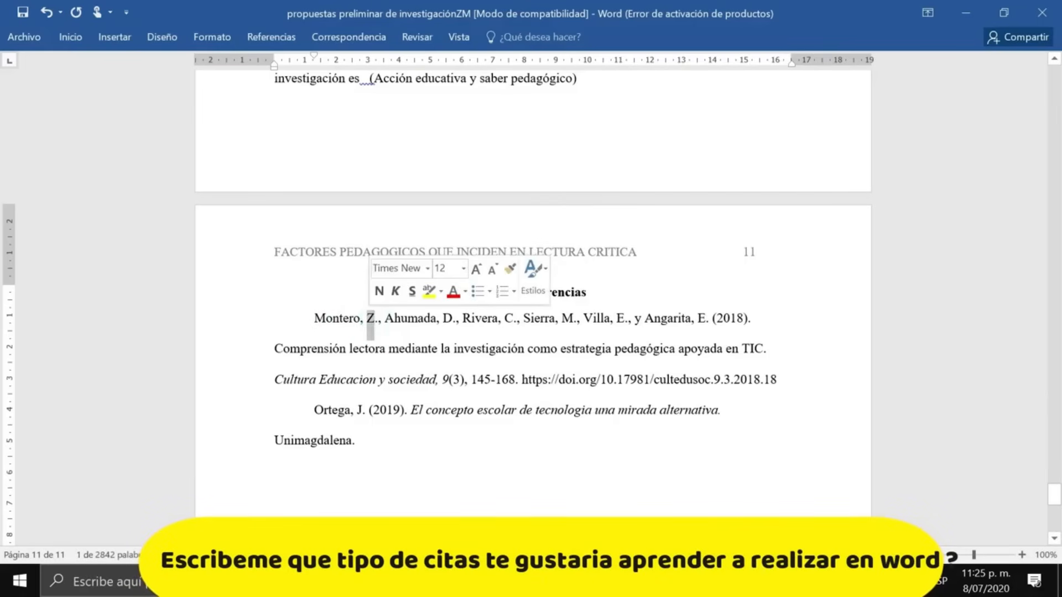
drag(385, 319, 436, 319)
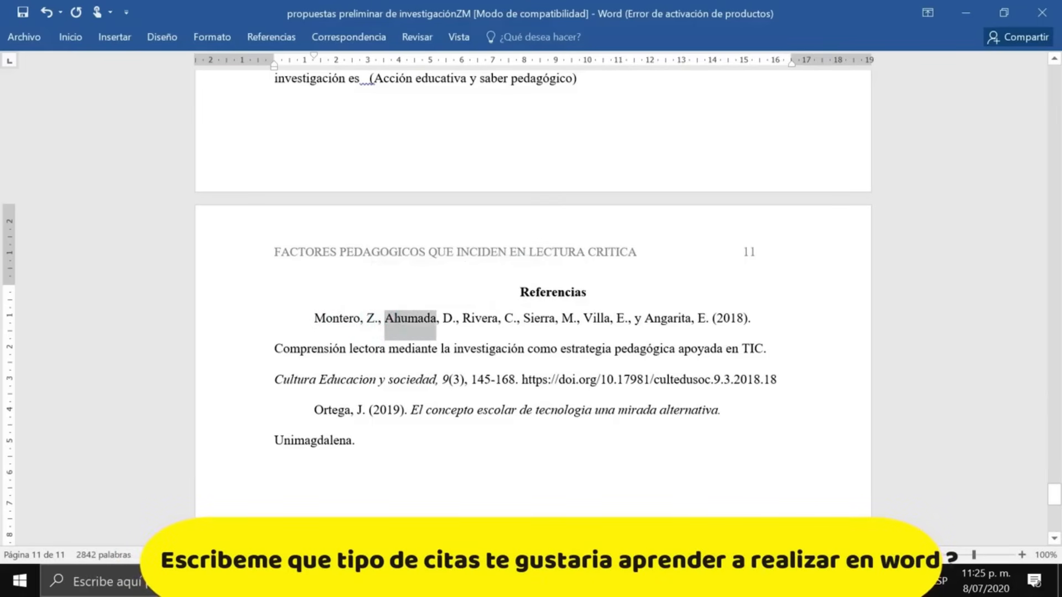
click(450, 319)
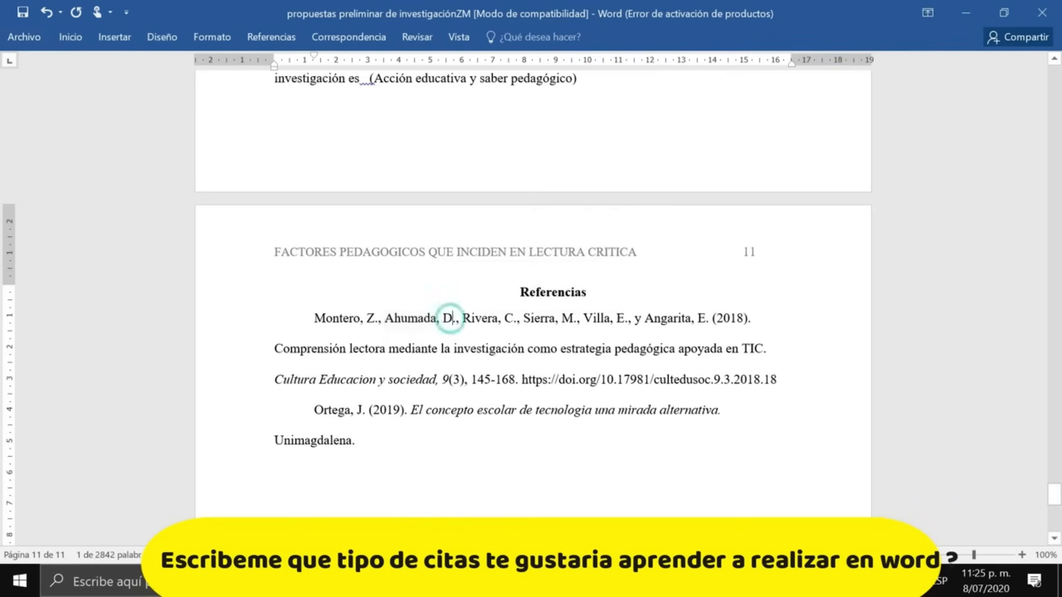
double_click(449, 319)
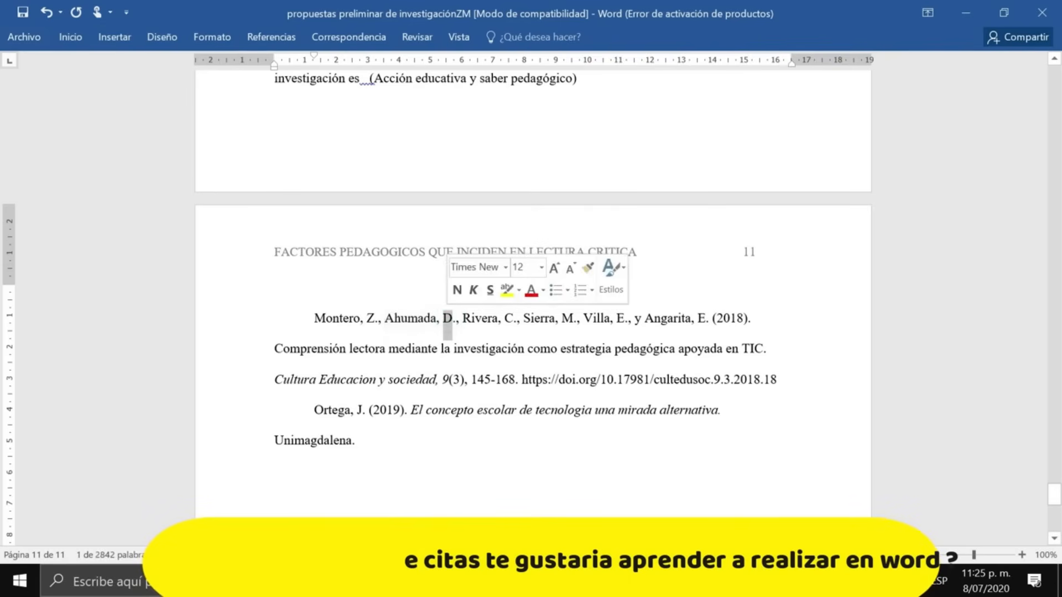
click(636, 320)
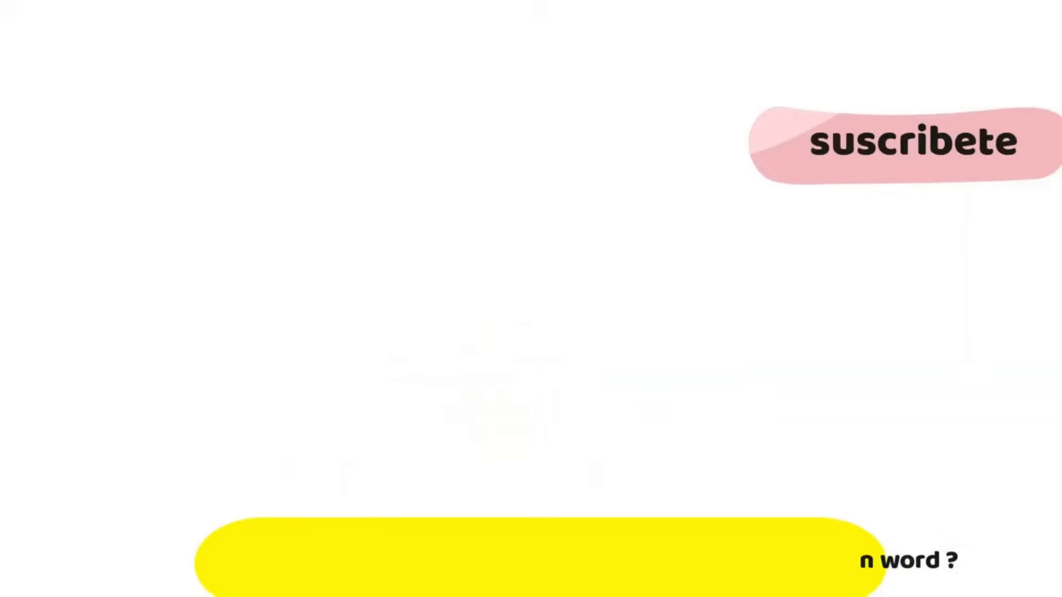